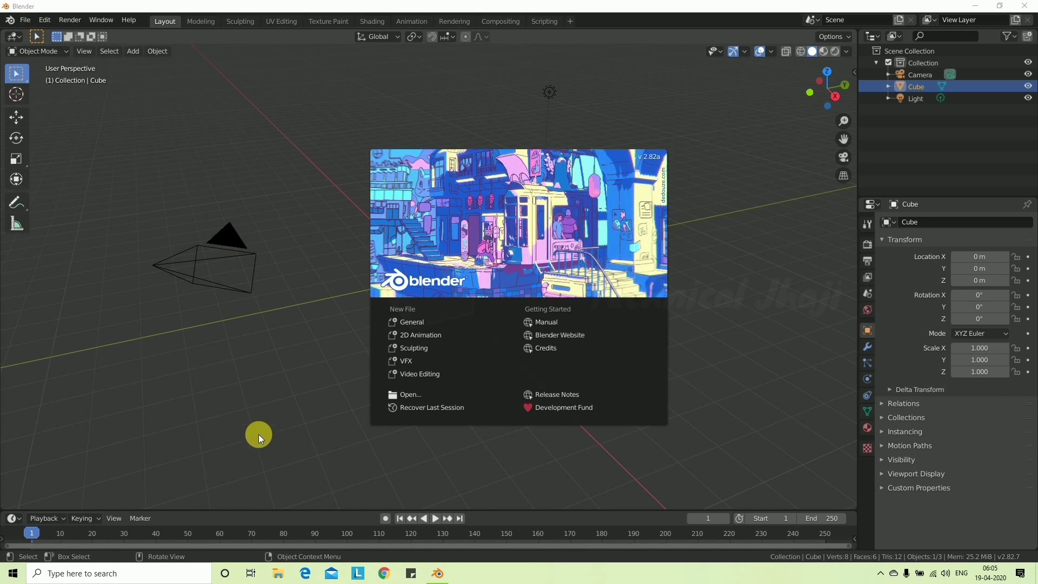
- Close the splash screen, delete the default cube and add an Ico Sphere at the origin
click(322, 306)
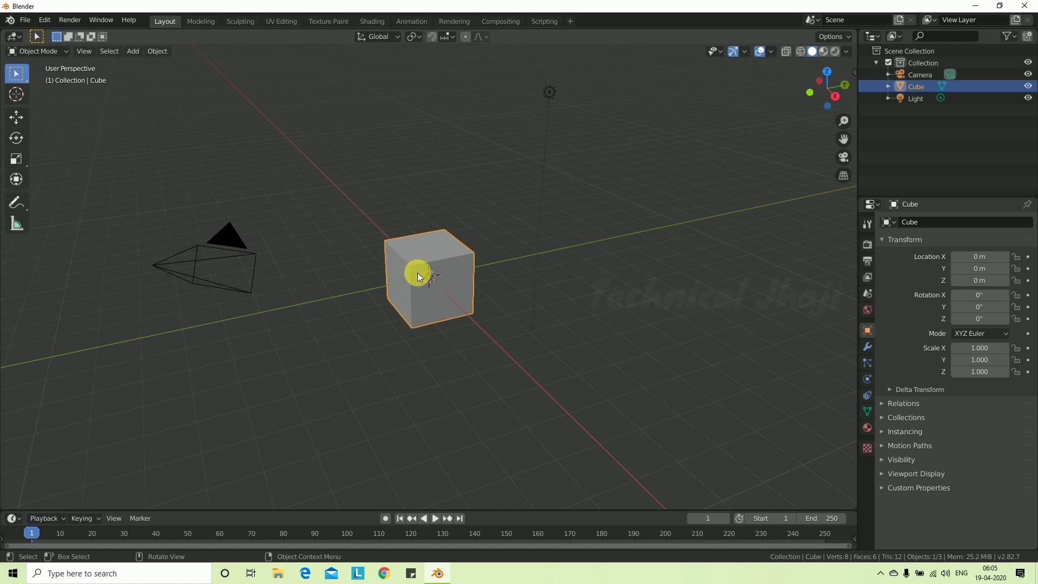
key(Delete)
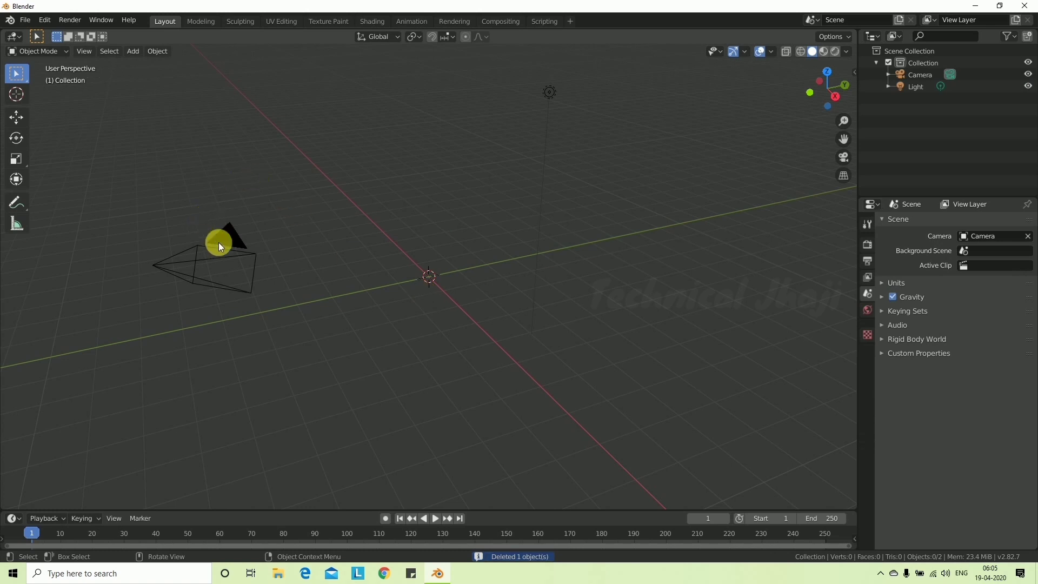
key(shift+a)
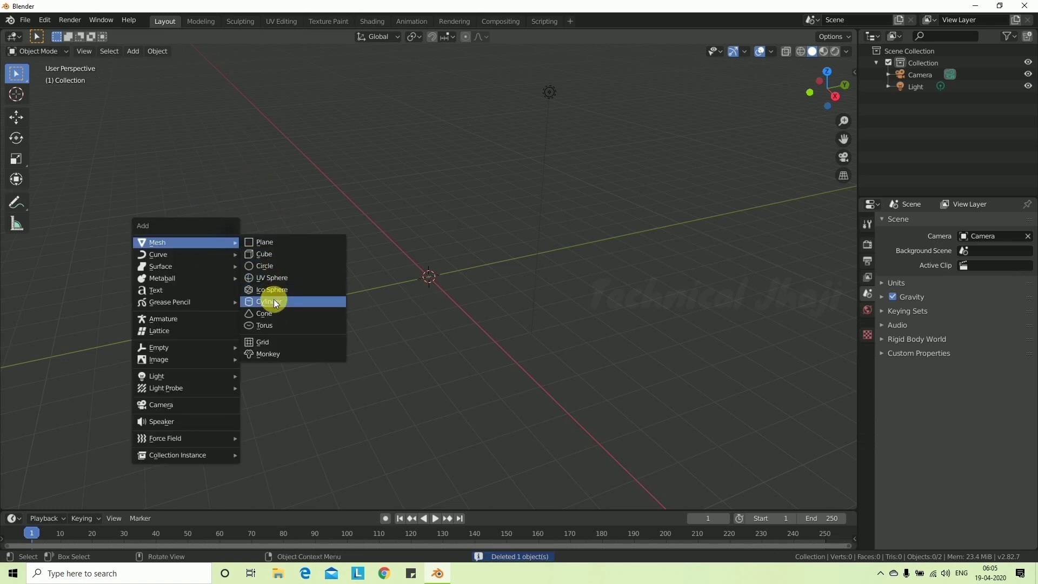
click(290, 290)
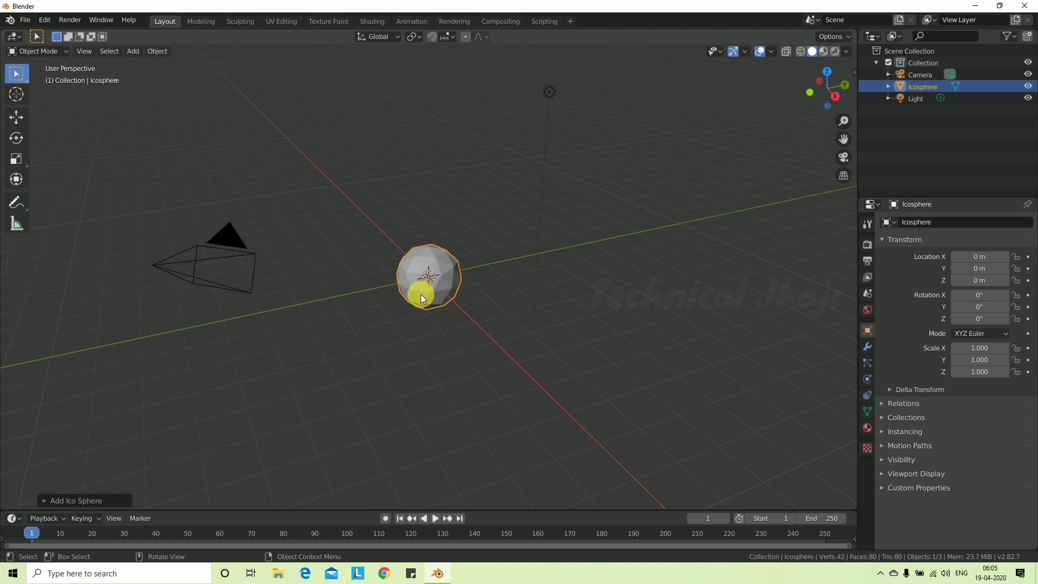
scroll(489, 323, up, 2)
mouse_move(486, 313)
middle_down()
mouse_move(306, 264)
mouse_move(505, 338)
mouse_move(499, 286)
mouse_move(518, 269)
middle_up()
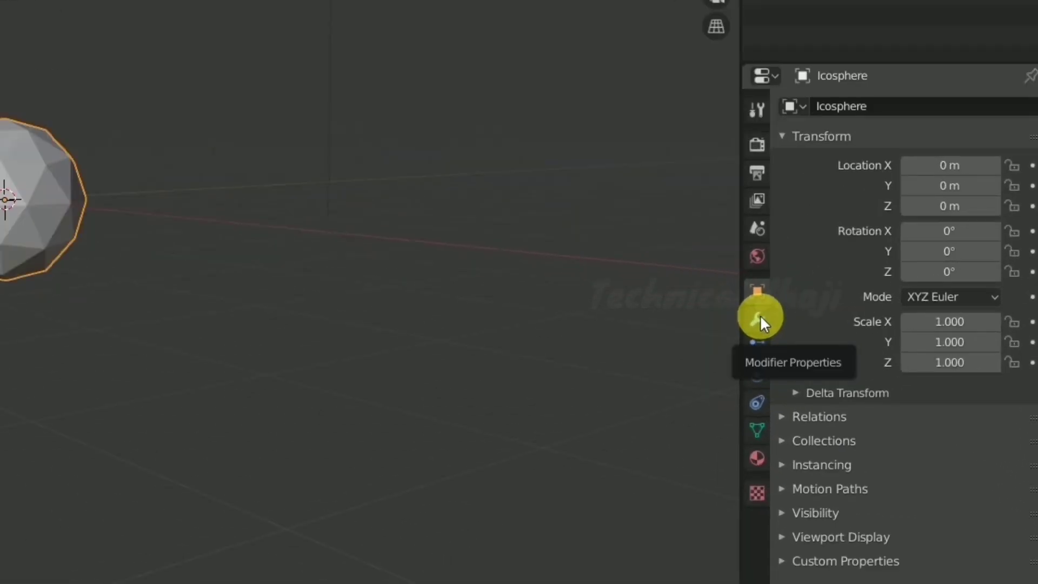
- Add a Subdivision Surface modifier with Viewport and Render levels set to 3
click(759, 319)
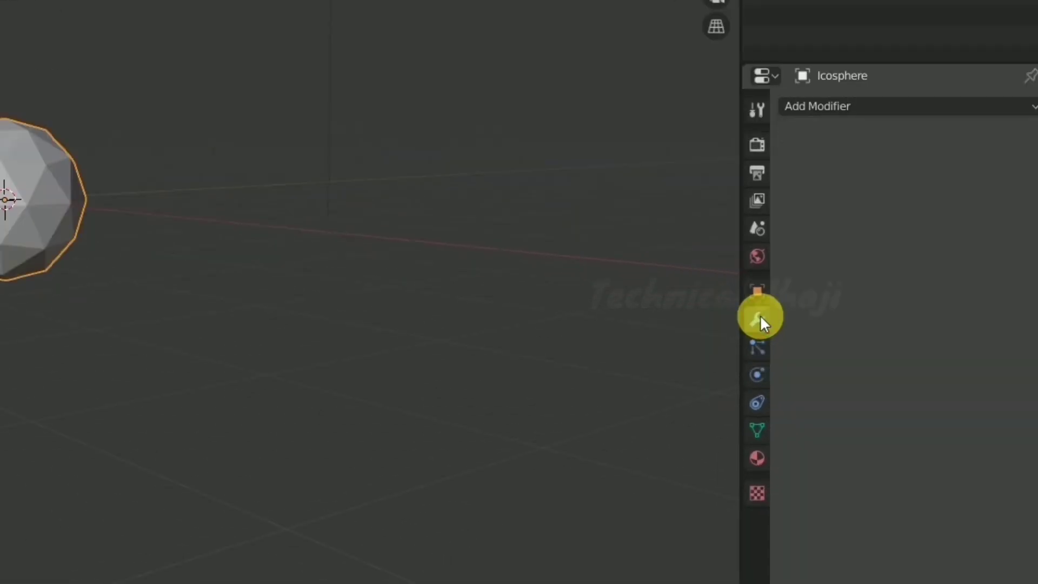
click(907, 107)
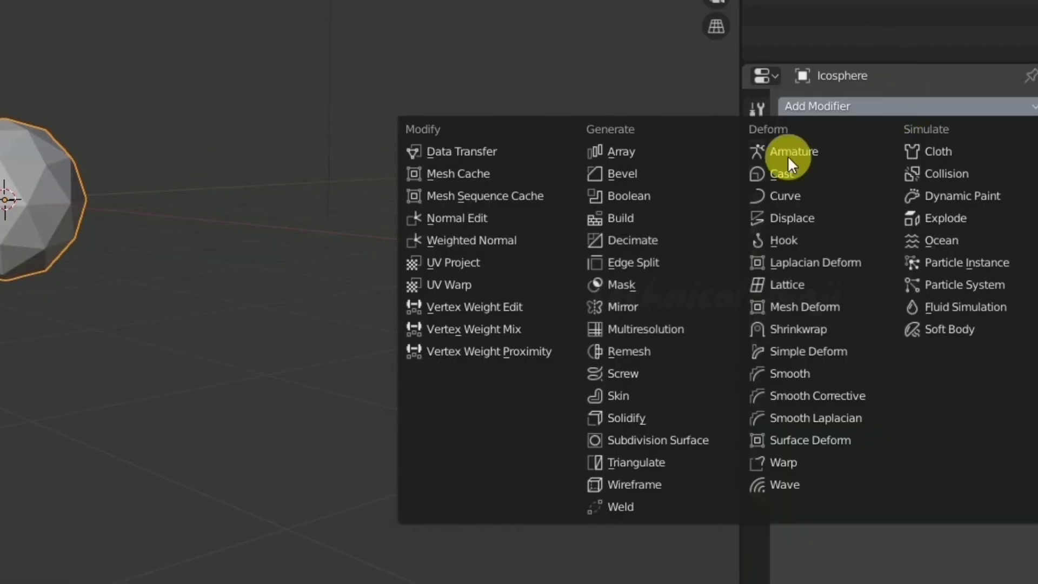
click(686, 440)
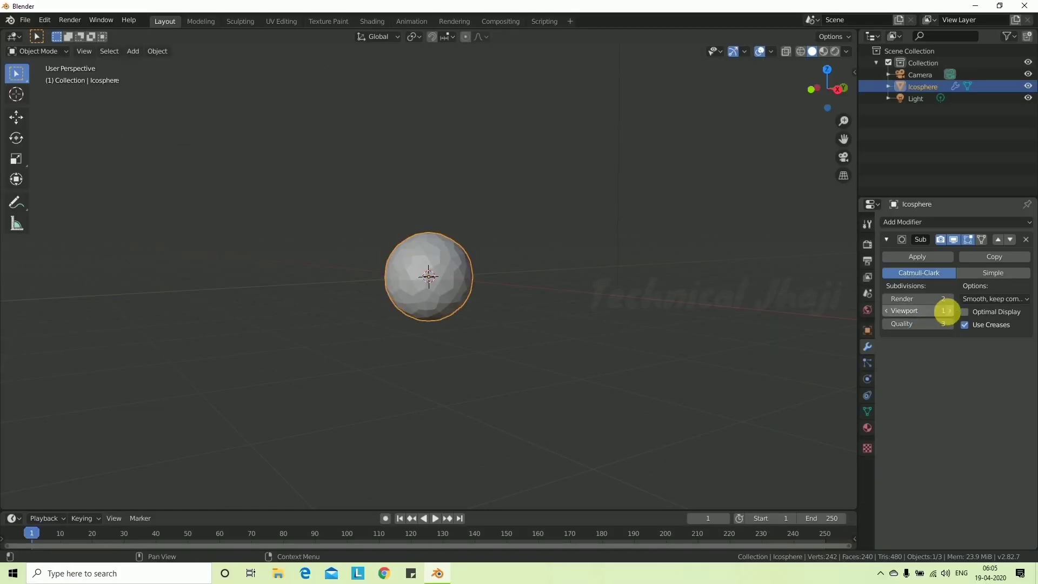
click(949, 313)
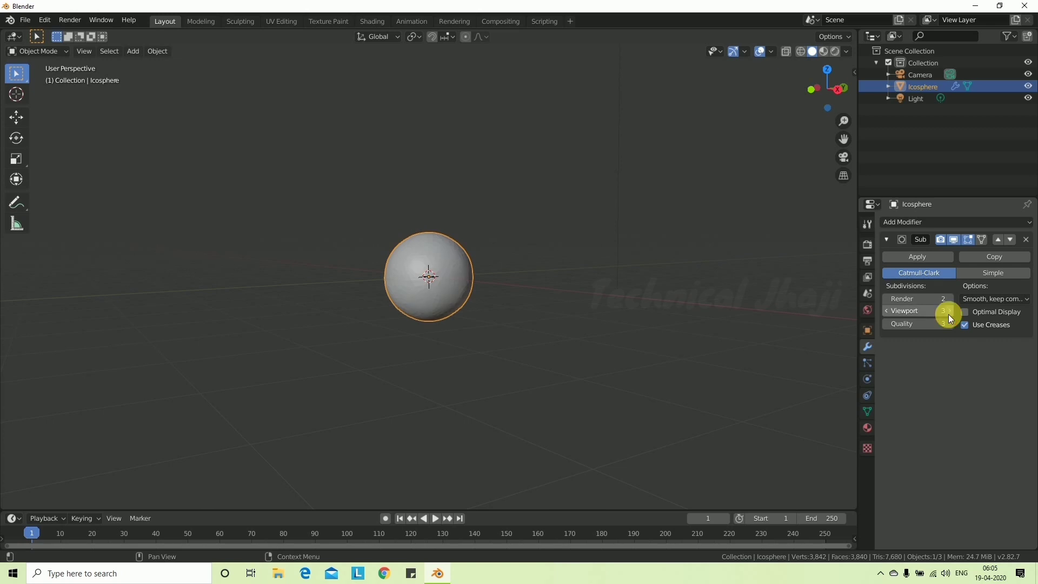
click(951, 299)
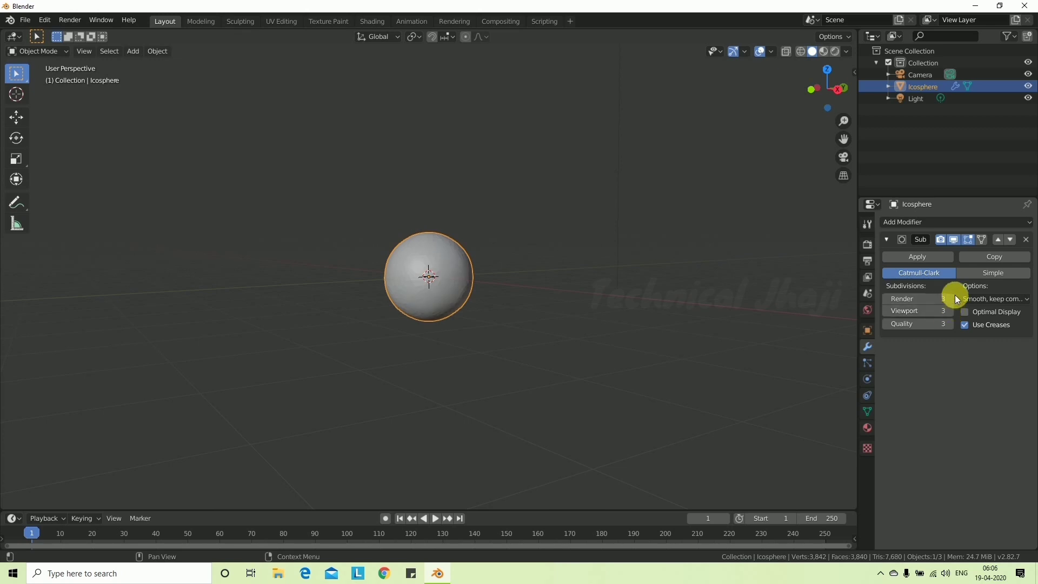
- Apply the level-3 Subdivision Surface modifier so the sphere has 3,842 vertices
scroll(432, 303, up, 4)
scroll(456, 303, up, 5)
scroll(518, 297, down, 1)
mouse_move(518, 297)
middle_down()
mouse_move(354, 320)
mouse_move(515, 271)
mouse_move(478, 306)
middle_up()
scroll(495, 300, down, 4)
scroll(495, 300, down, 2)
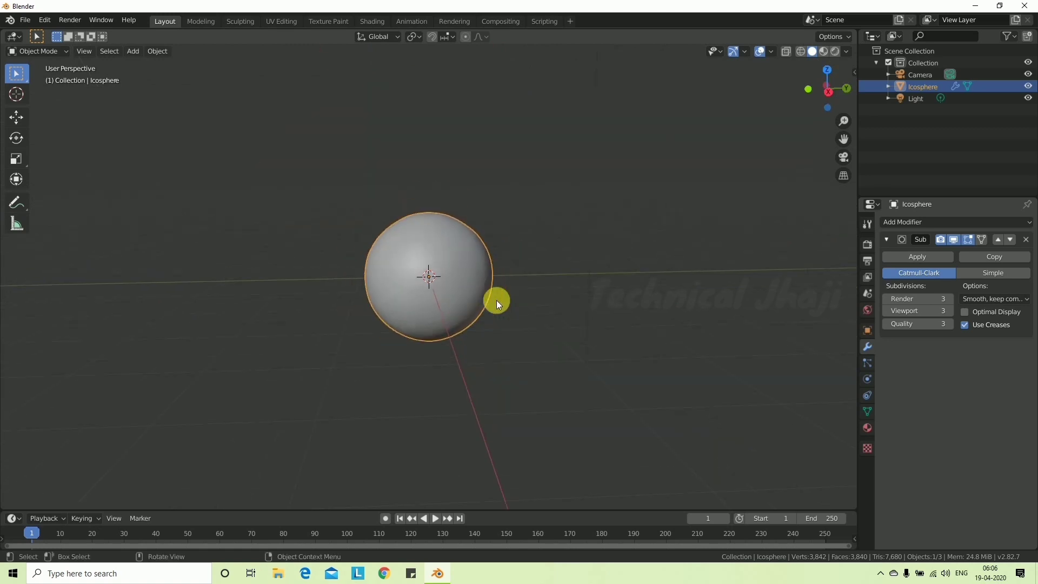
click(918, 262)
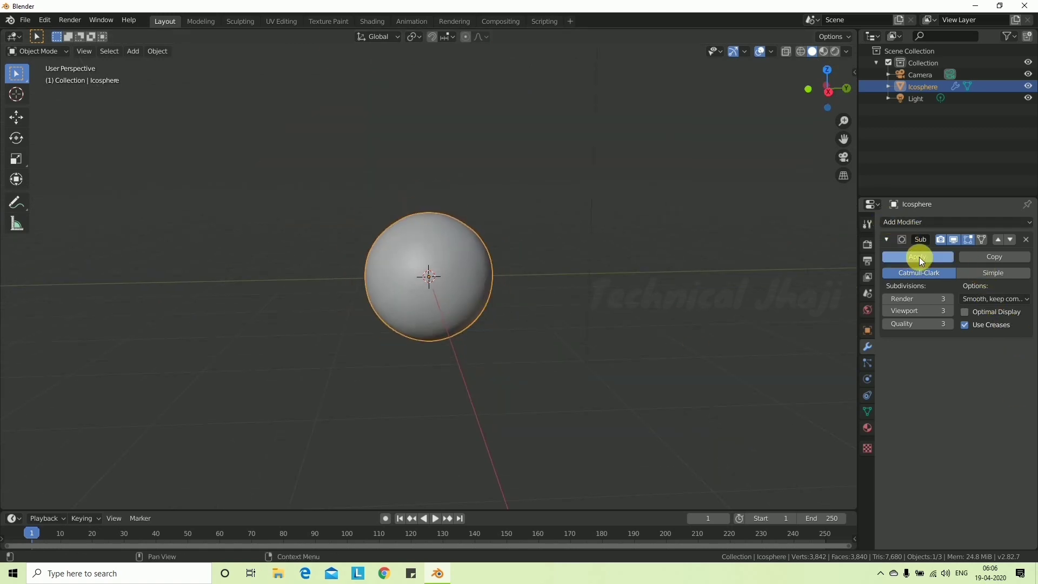
scroll(456, 301, up, 2)
scroll(455, 301, down, 1)
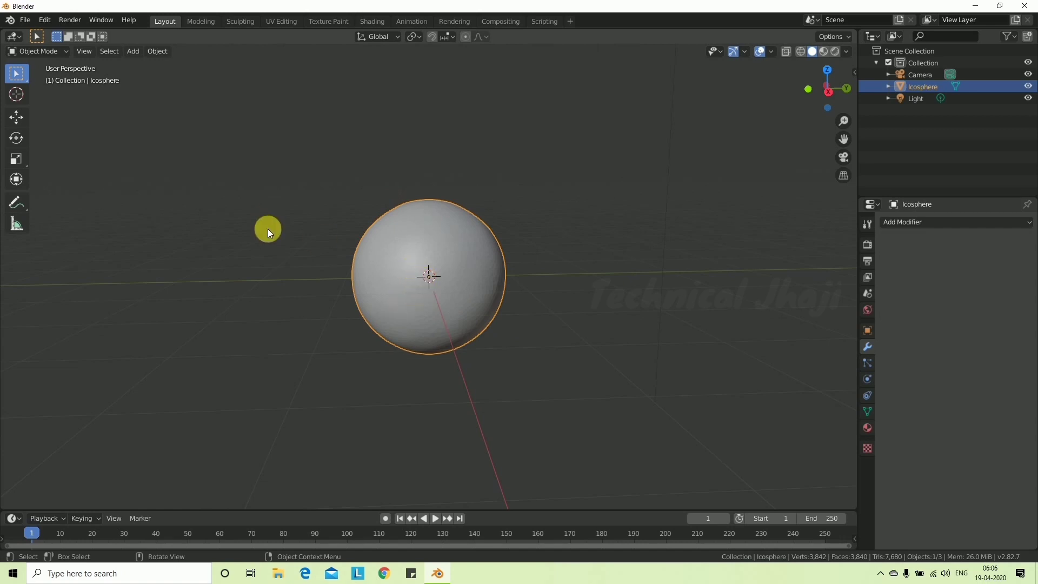
- Switch the sphere into Edit Mode with face select mode
click(41, 52)
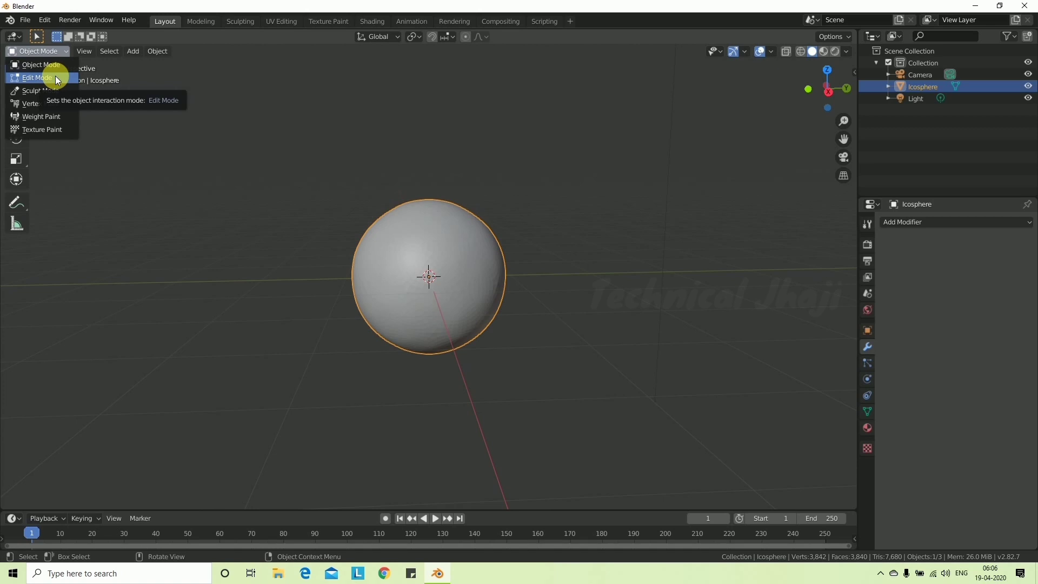
click(57, 79)
mouse_move(557, 283)
middle_down()
mouse_move(405, 214)
mouse_move(567, 336)
mouse_move(562, 275)
middle_up()
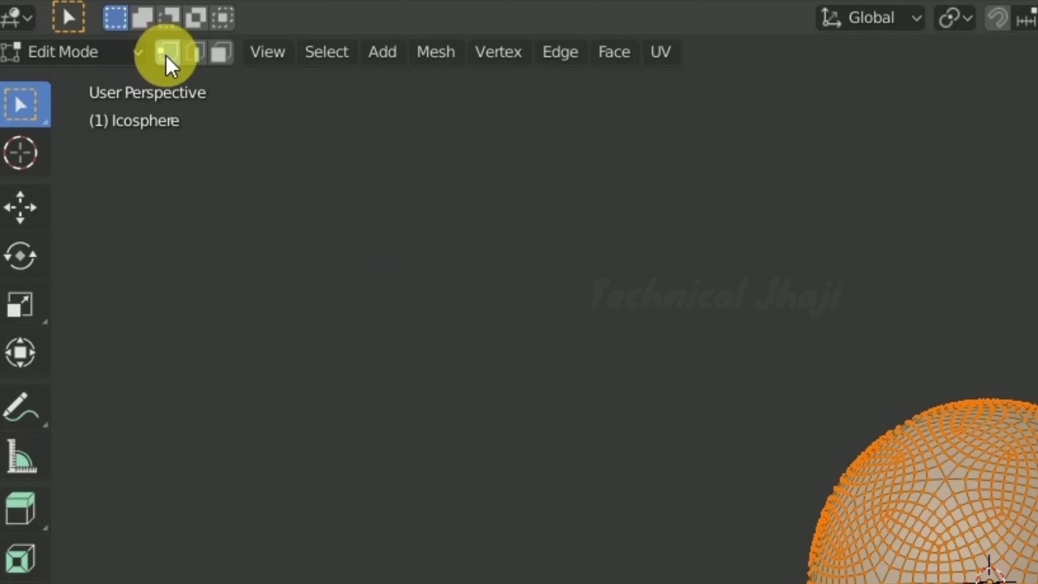
click(166, 53)
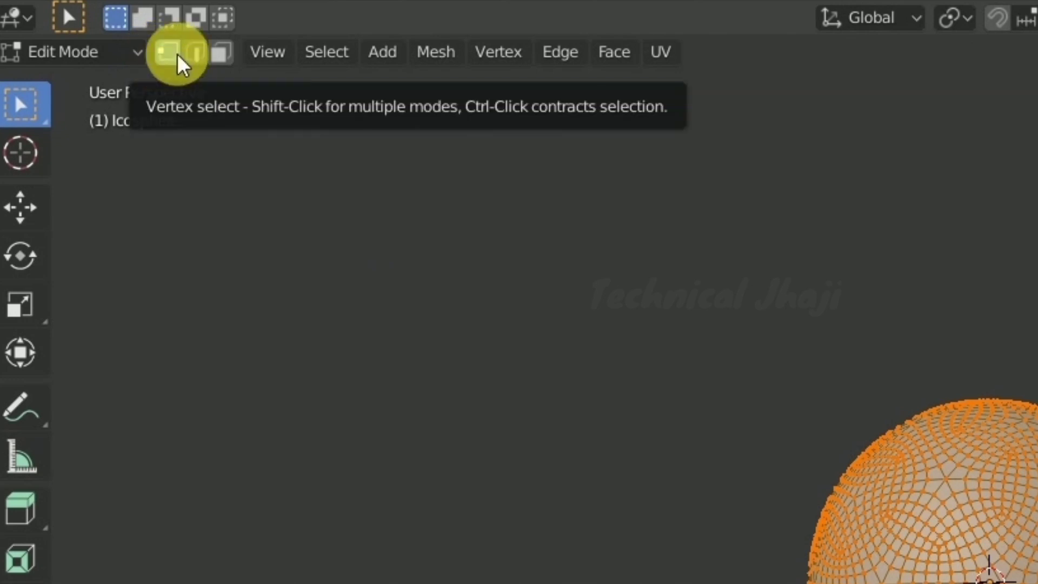
click(221, 53)
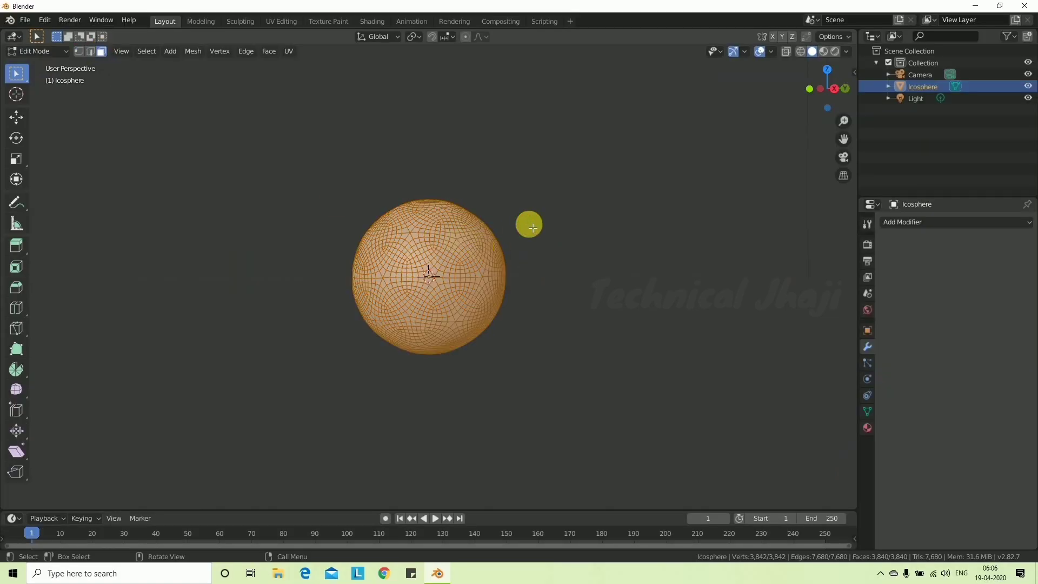
- Trial-select several faces and a patch, deselect everything, and bring up the F3 operator search
click(432, 246)
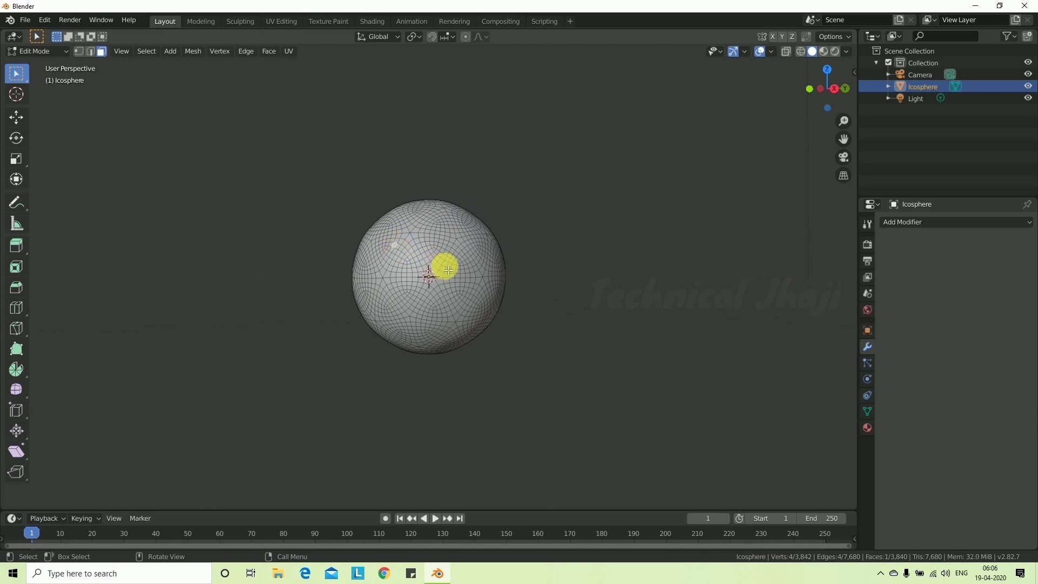
click(478, 244)
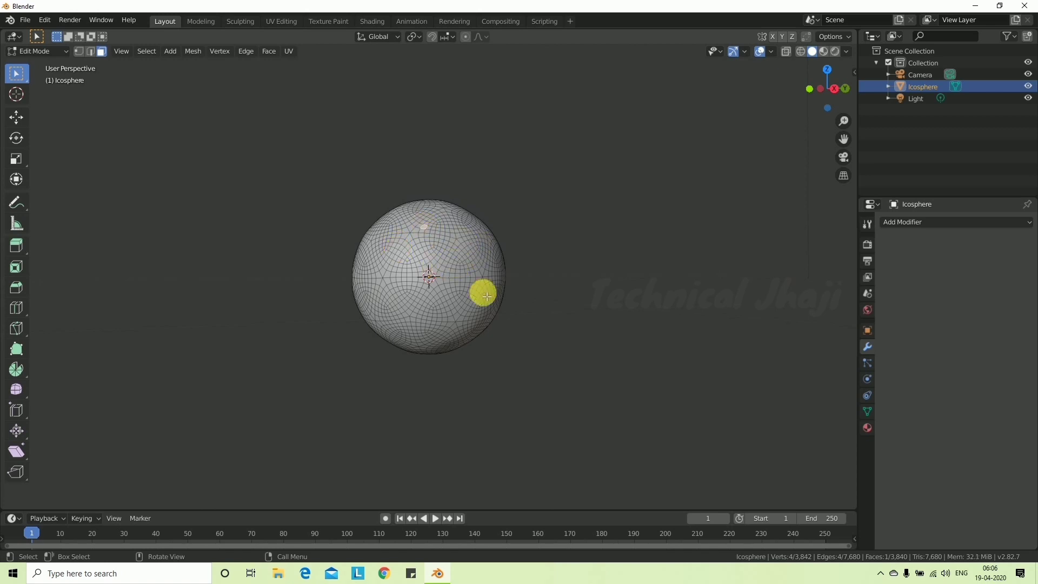
click(440, 312)
click(461, 264)
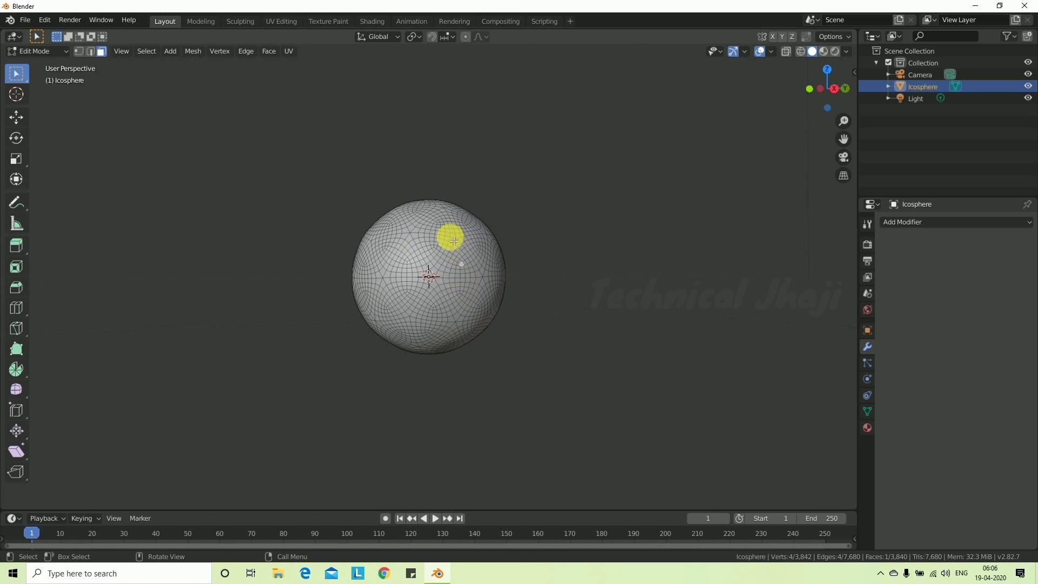
drag(449, 232, 412, 270)
click(541, 234)
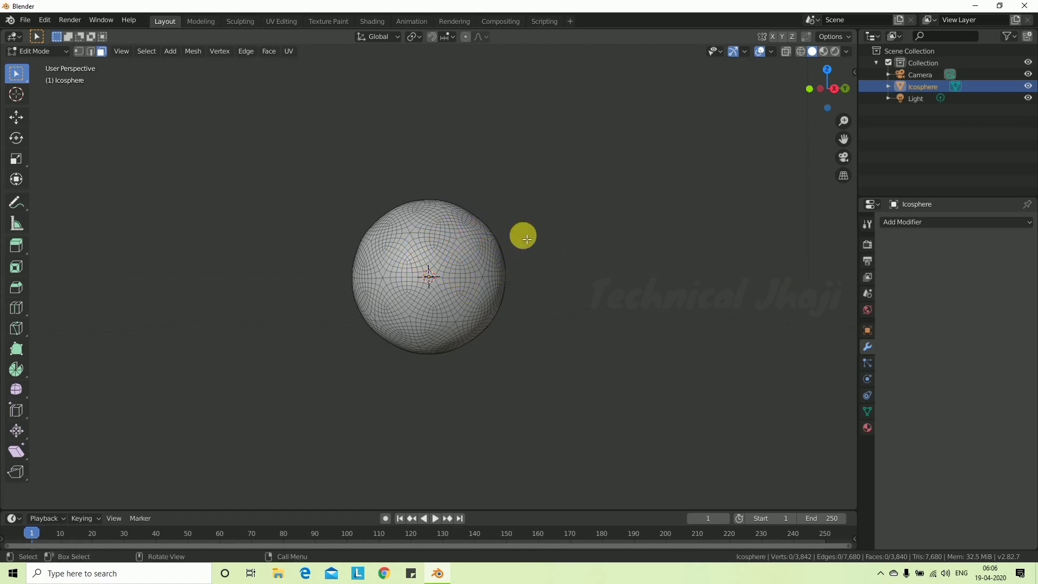
key(F3)
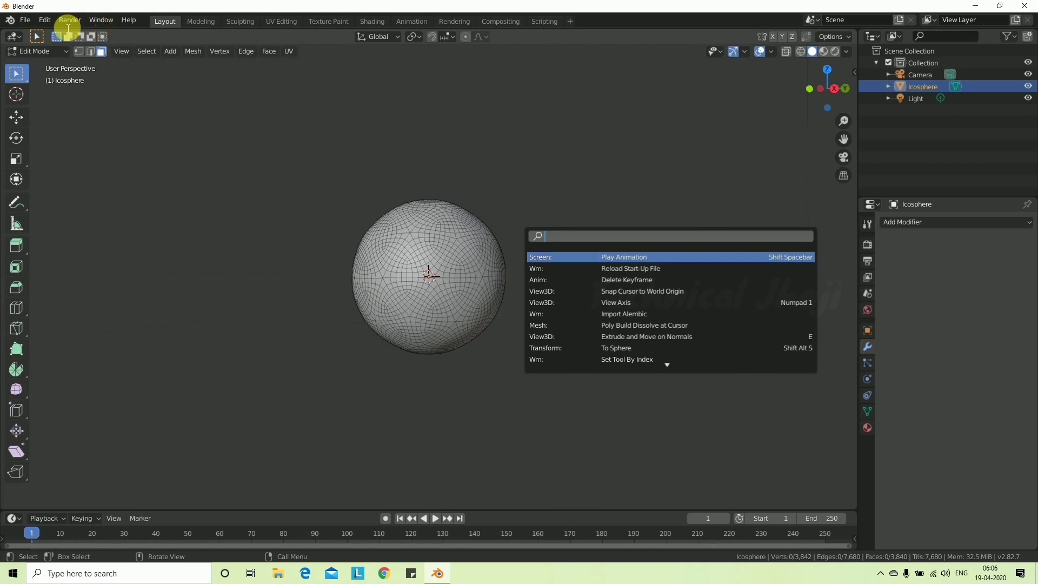
click(49, 22)
click(50, 22)
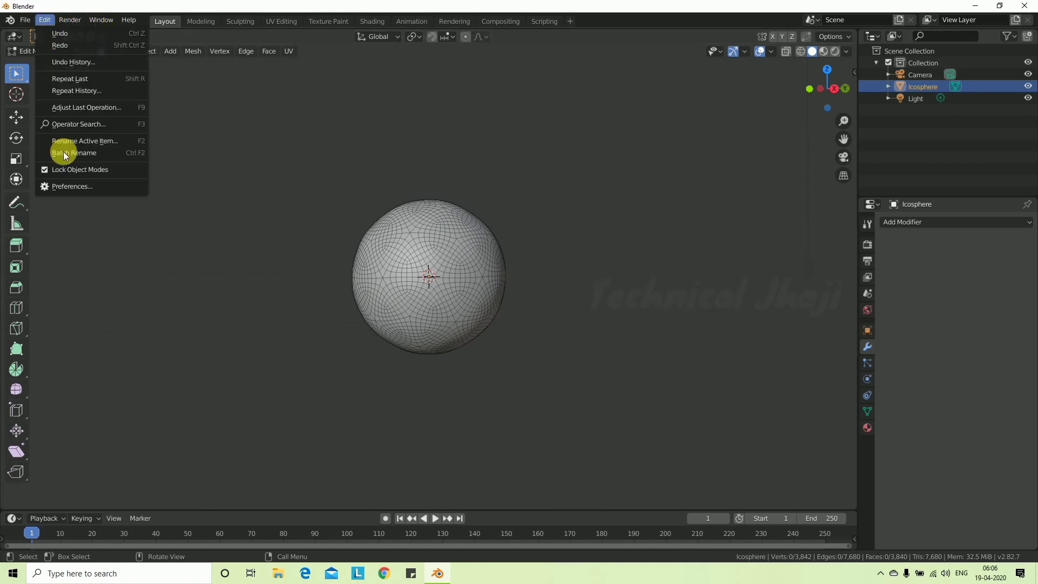
click(74, 184)
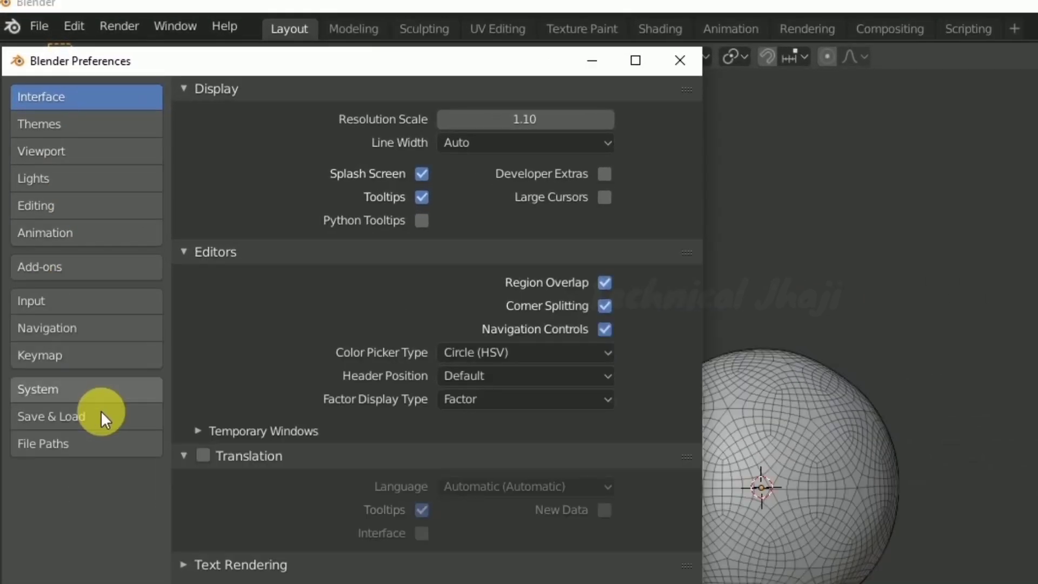
click(81, 357)
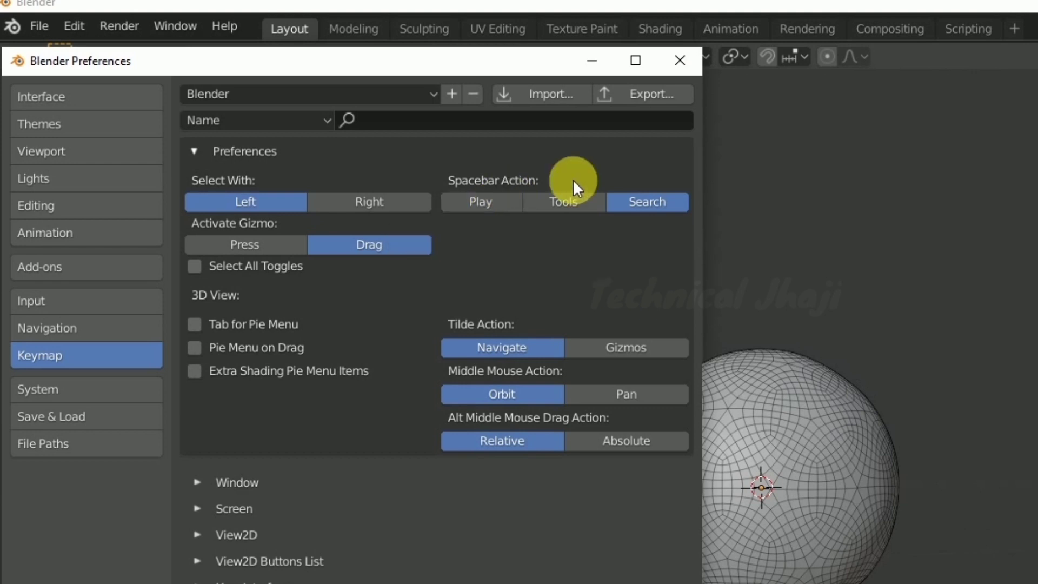
click(680, 61)
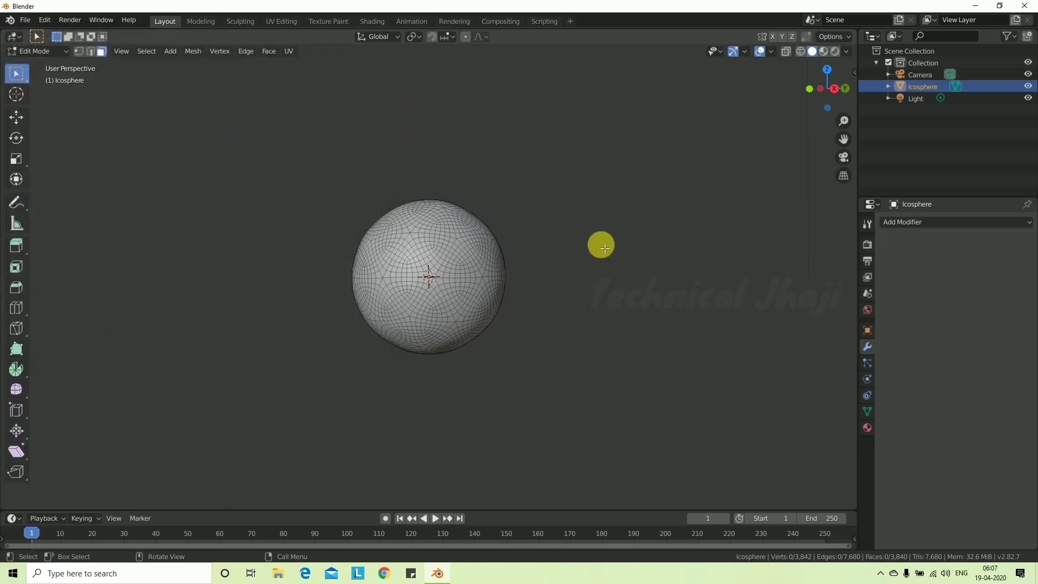
- Run Select Random on the sphere's faces from the operator search
key(space)
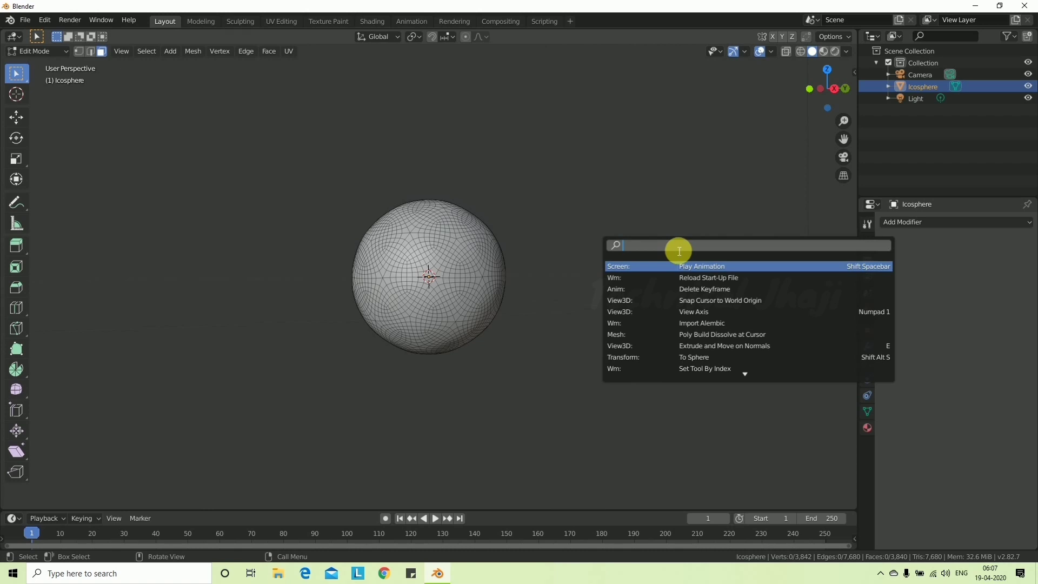
text(s)
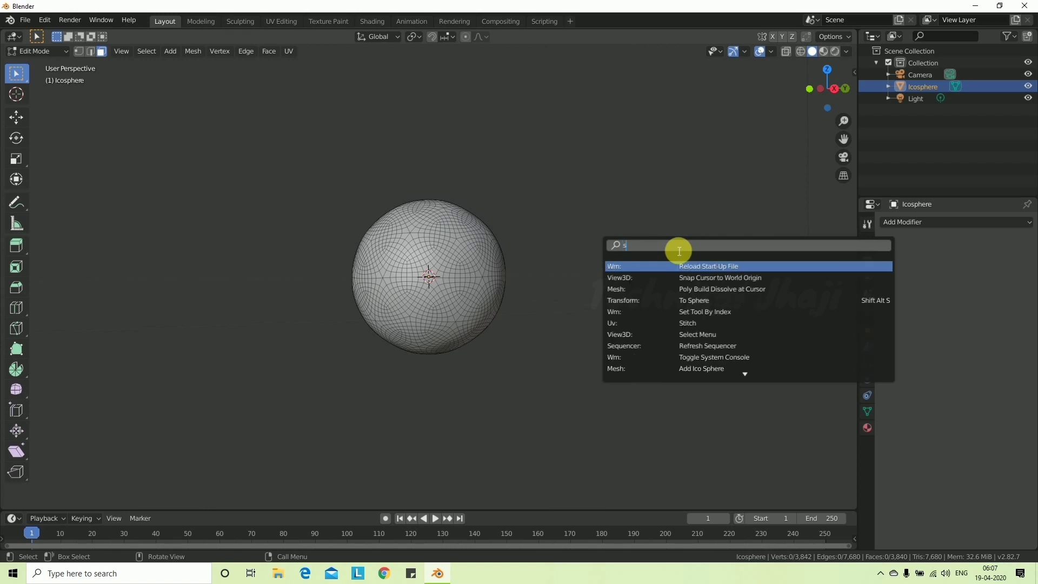
text(elect)
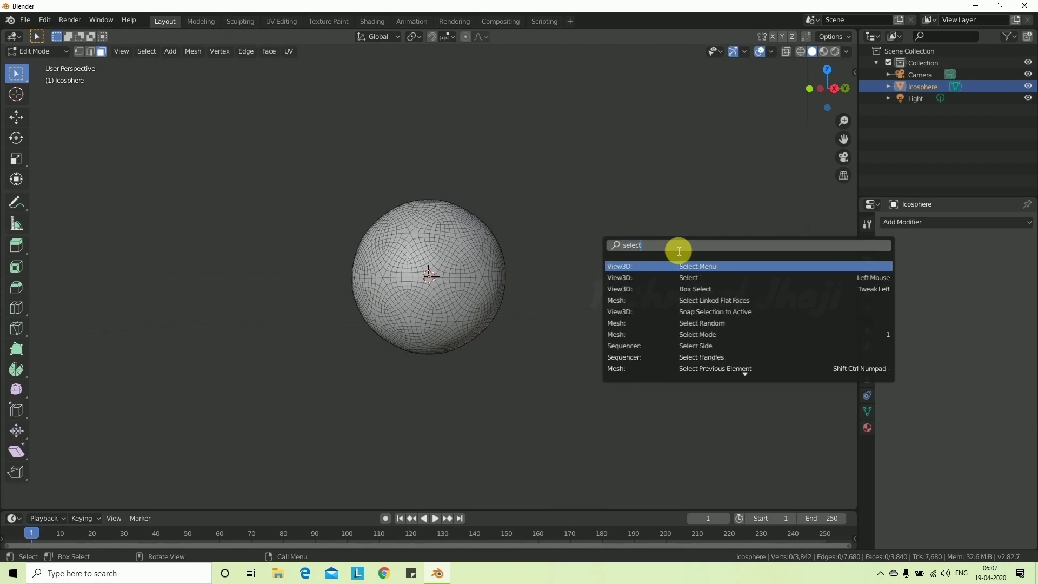
click(740, 327)
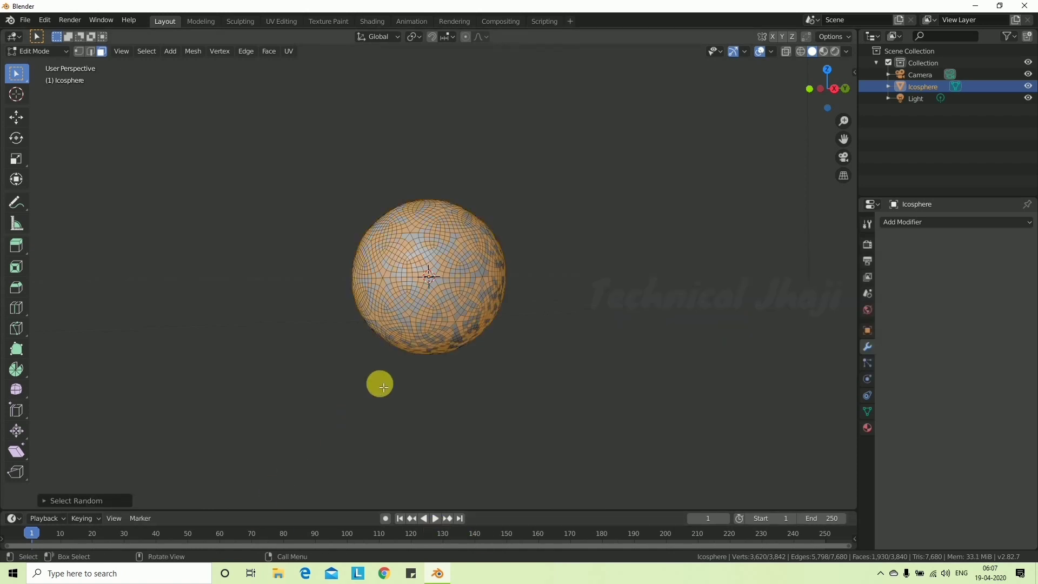
mouse_move(553, 283)
middle_down()
mouse_move(514, 276)
mouse_move(402, 322)
mouse_move(519, 311)
mouse_move(550, 278)
mouse_move(533, 282)
middle_up()
- Set the Select Random percentage to 5, leaving 179 scattered faces selected
click(86, 502)
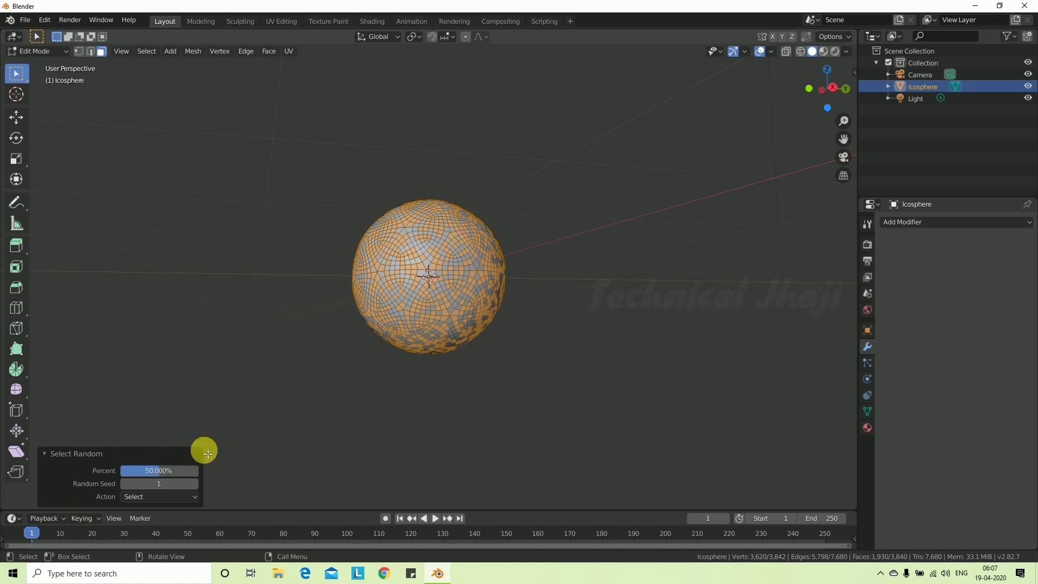
mouse_move(151, 470)
mouse_down()
mouse_move(166, 465)
mouse_move(125, 485)
mouse_up()
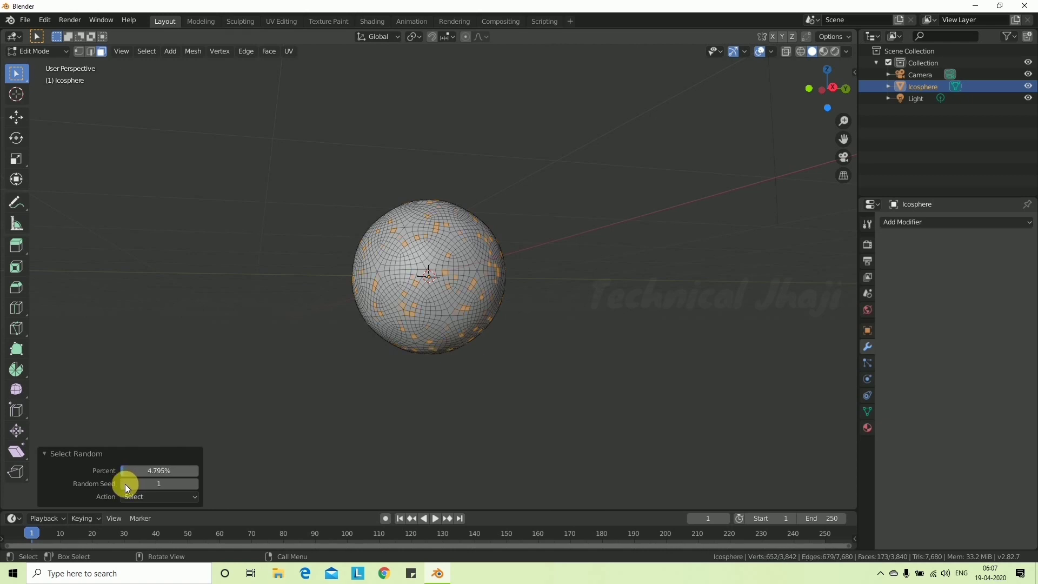
drag(125, 485, 125, 486)
click(139, 470)
text(5)
middle_drag(465, 275, 479, 253)
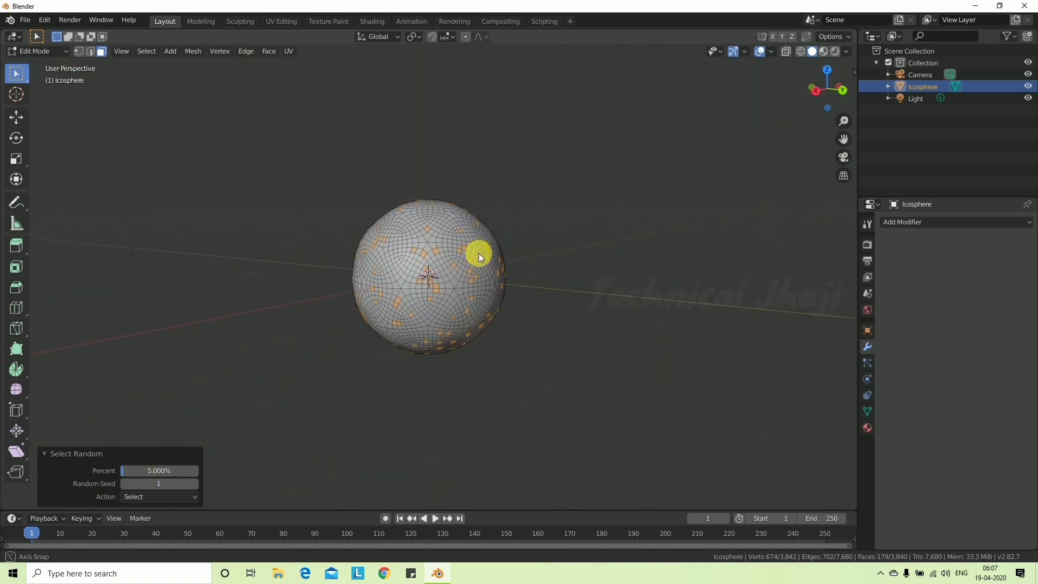
- Extrude the selected faces individually outward into long spikes
right_click(431, 224)
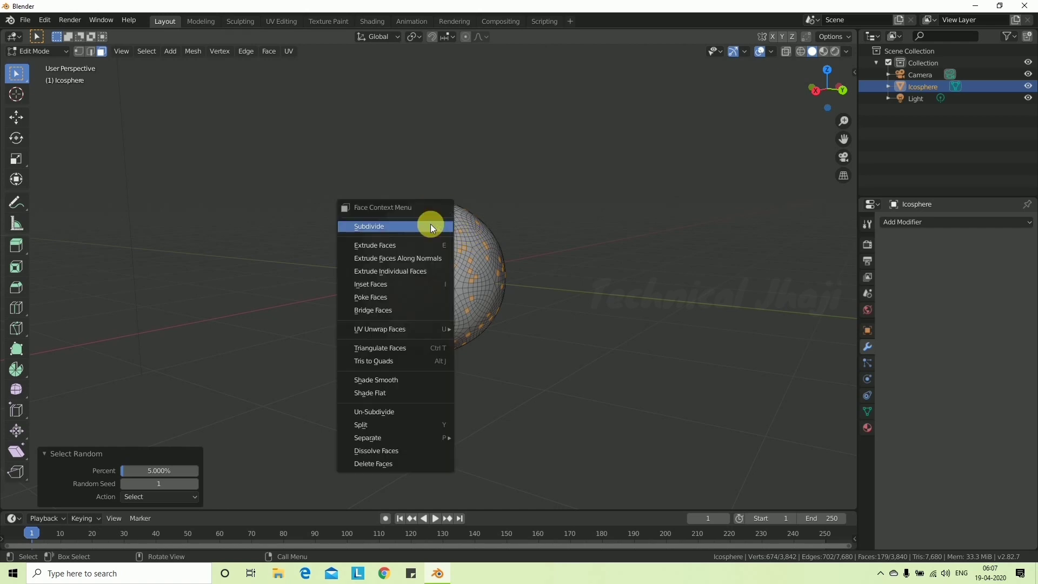
click(410, 274)
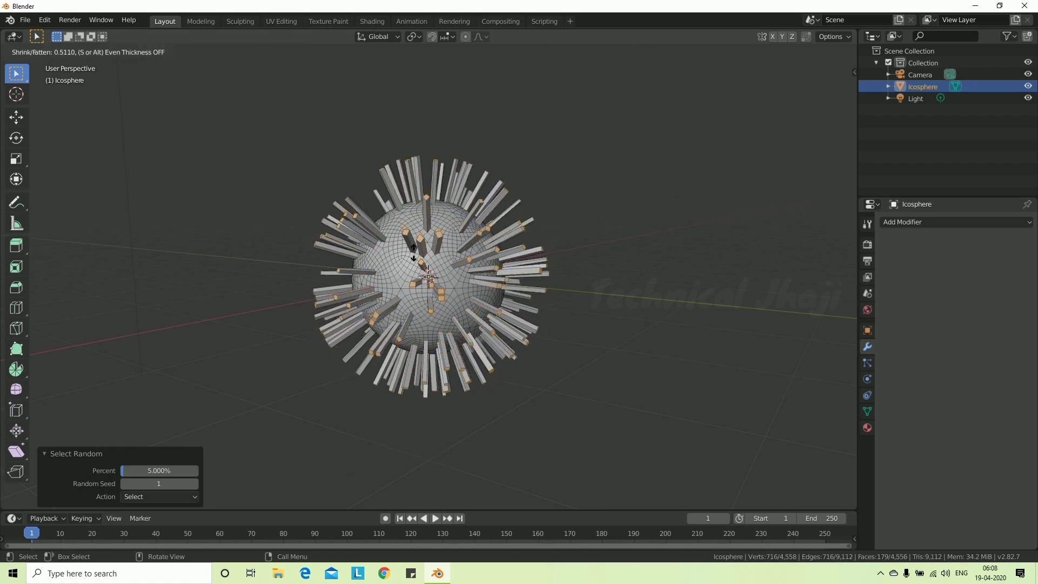
click(414, 250)
middle_drag(533, 251, 602, 229)
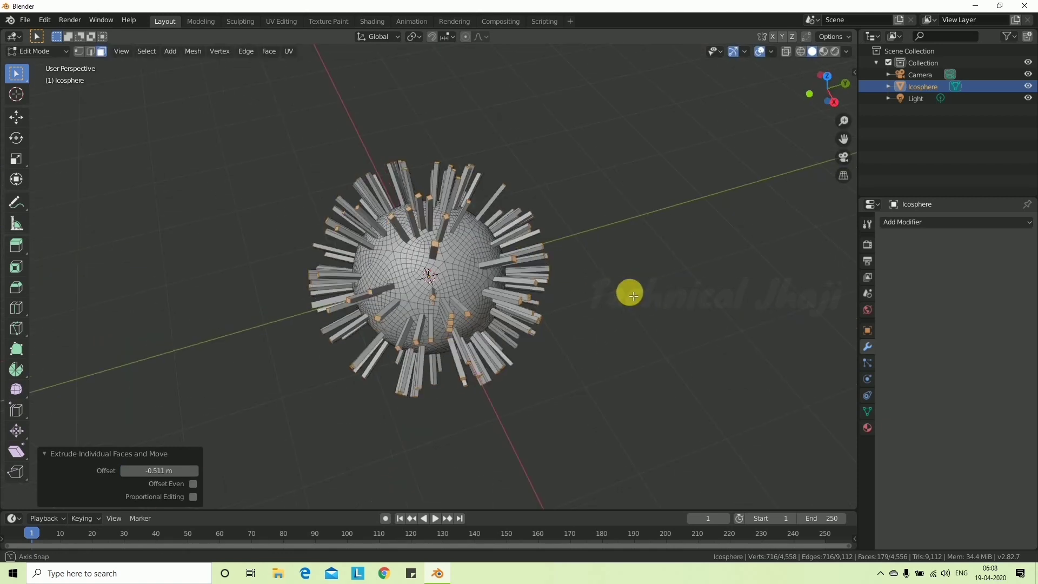
- Add a short second individual-face extrusion at the spike tips, cancelling the trial scale
right_click(449, 224)
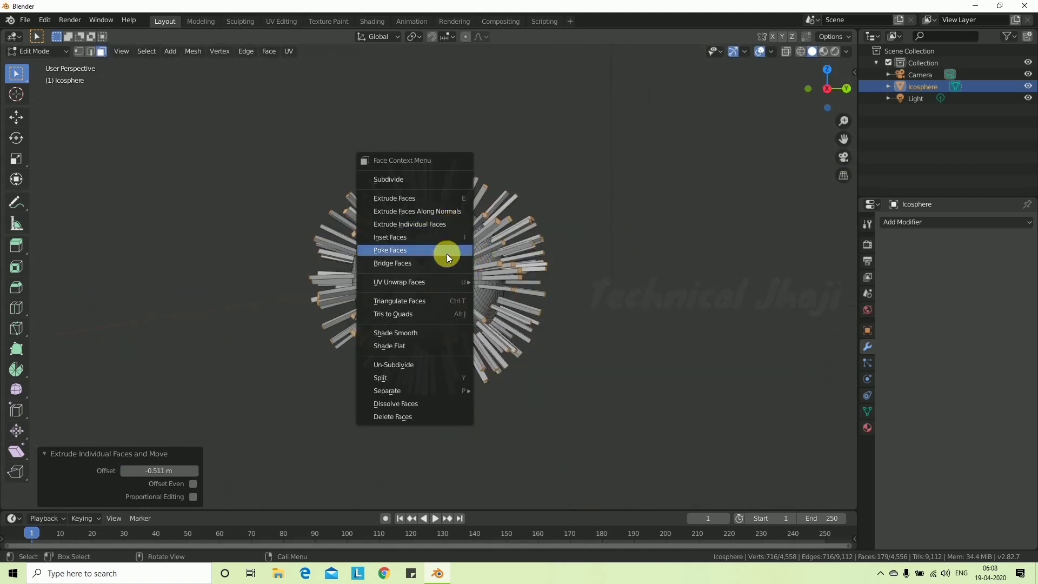
click(430, 229)
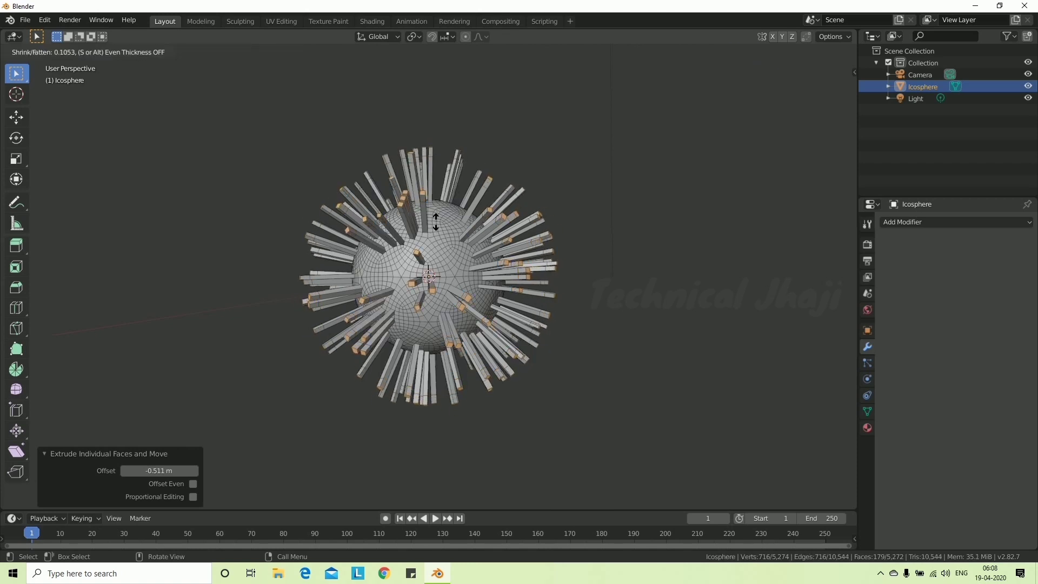
click(436, 222)
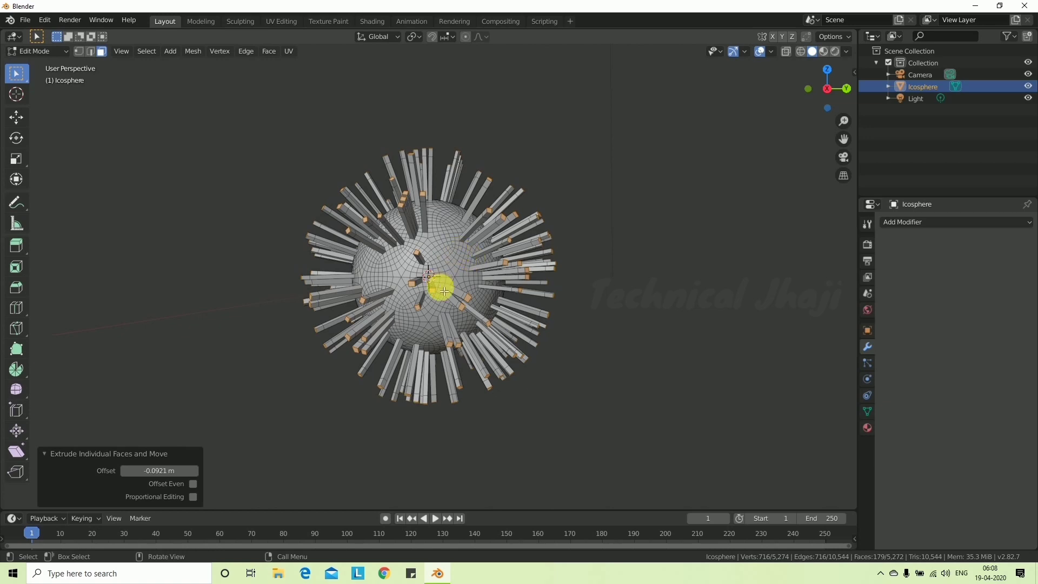
key(s)
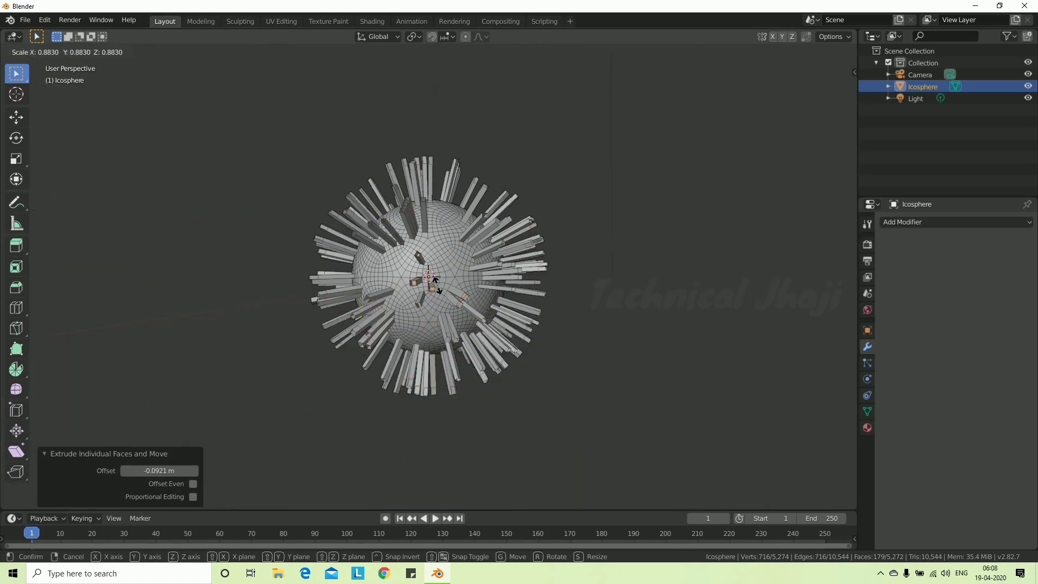
right_click(441, 292)
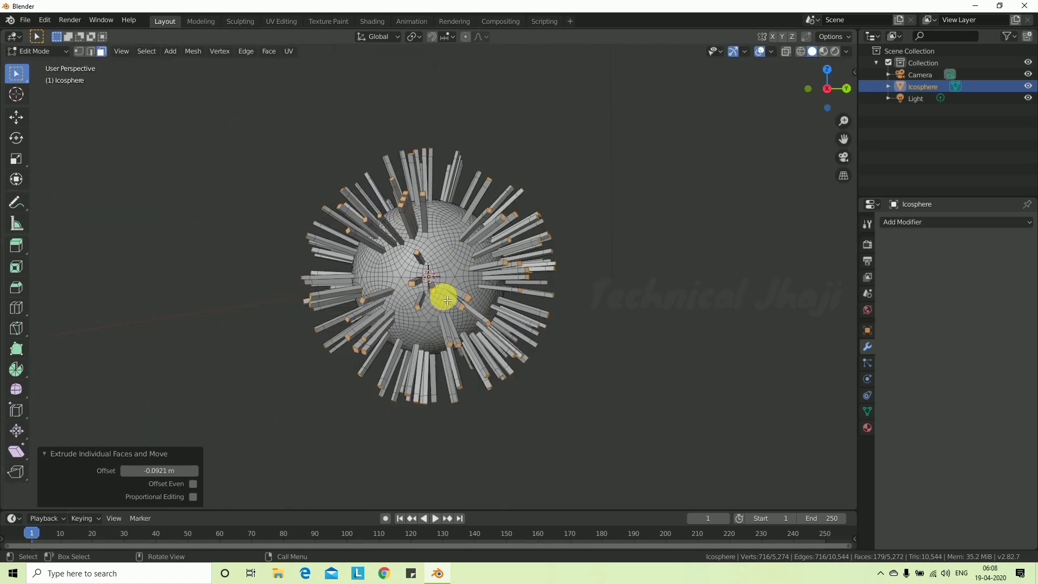
- With the pivot set to Individual Origins, scale the tip faces about 11.8 times into caps
click(414, 38)
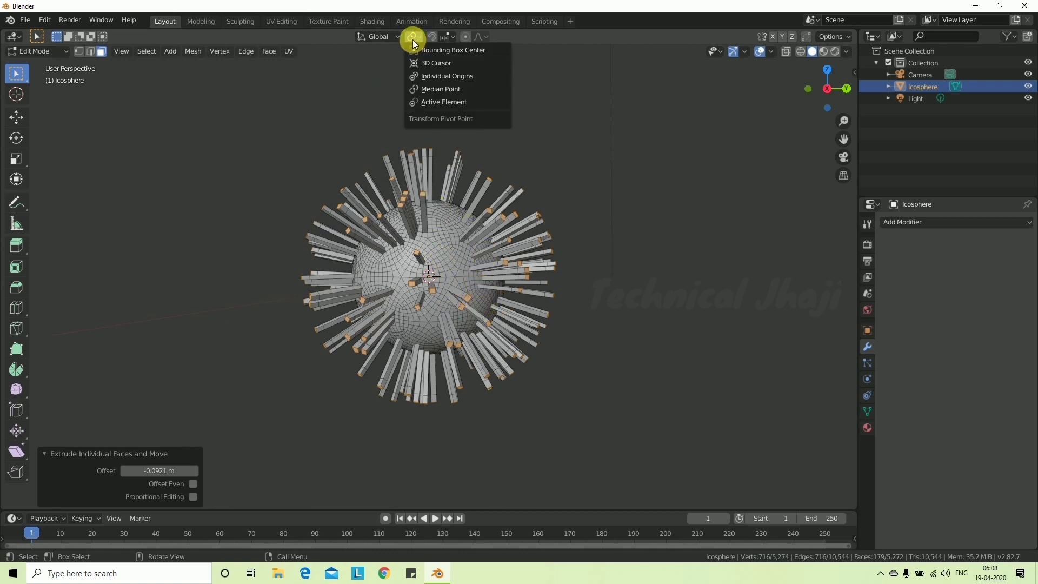
click(453, 75)
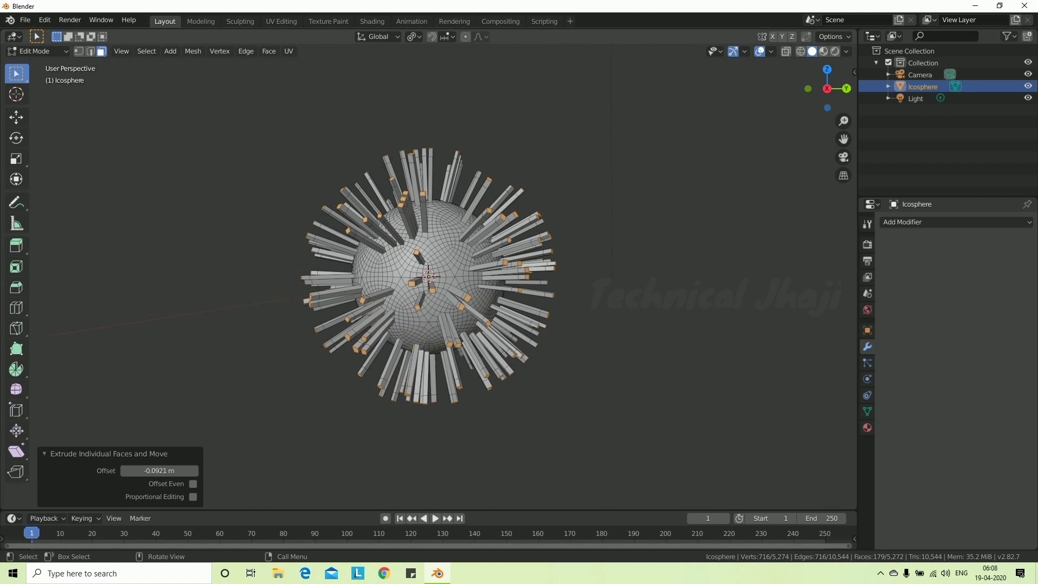
key(s)
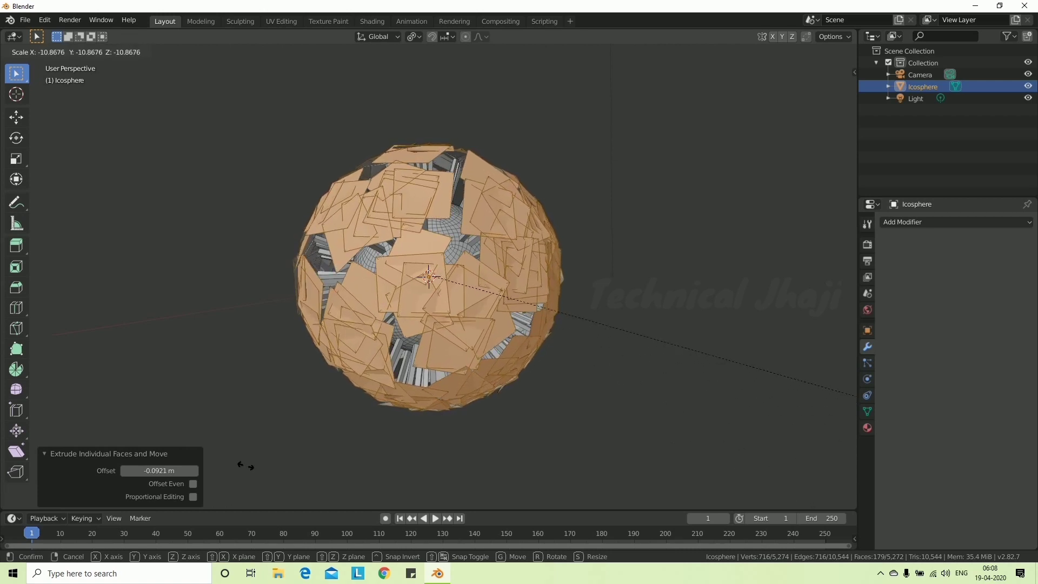
click(325, 448)
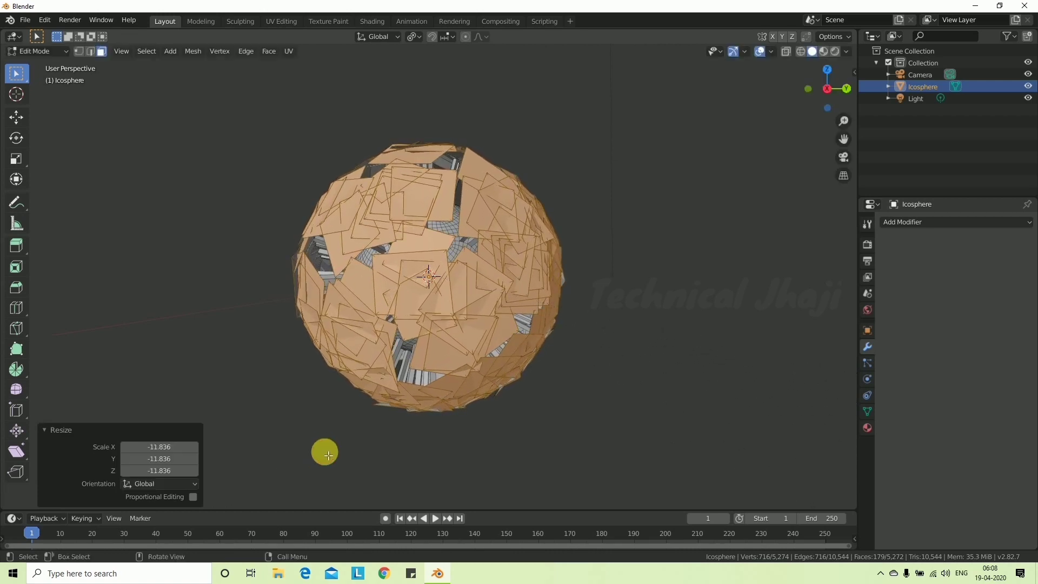
- Inspect the capped spikes and return the sphere to Object Mode
mouse_move(563, 209)
middle_down()
mouse_move(414, 165)
mouse_move(402, 192)
middle_up()
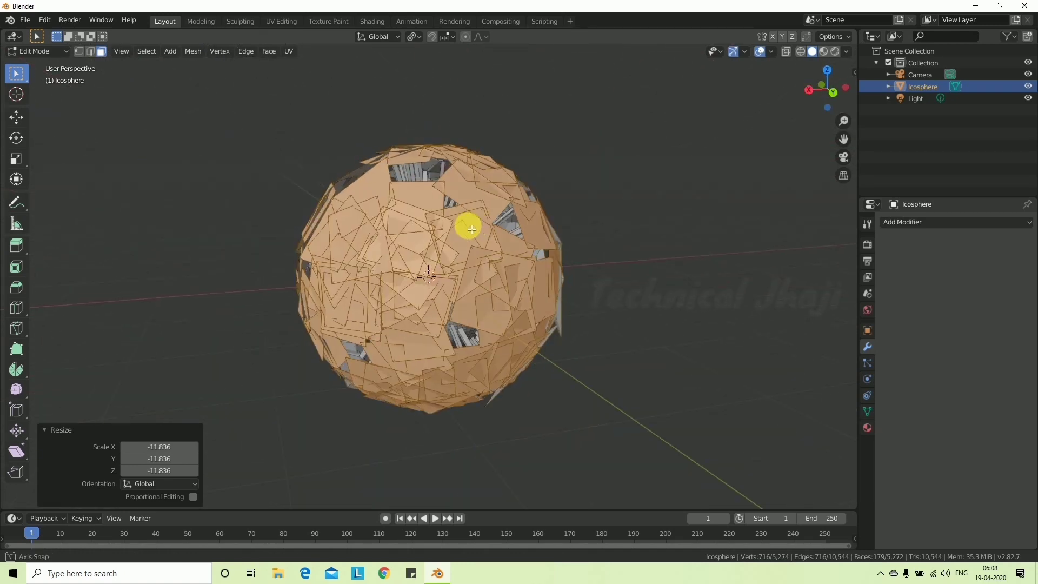
middle_drag(402, 192, 489, 225)
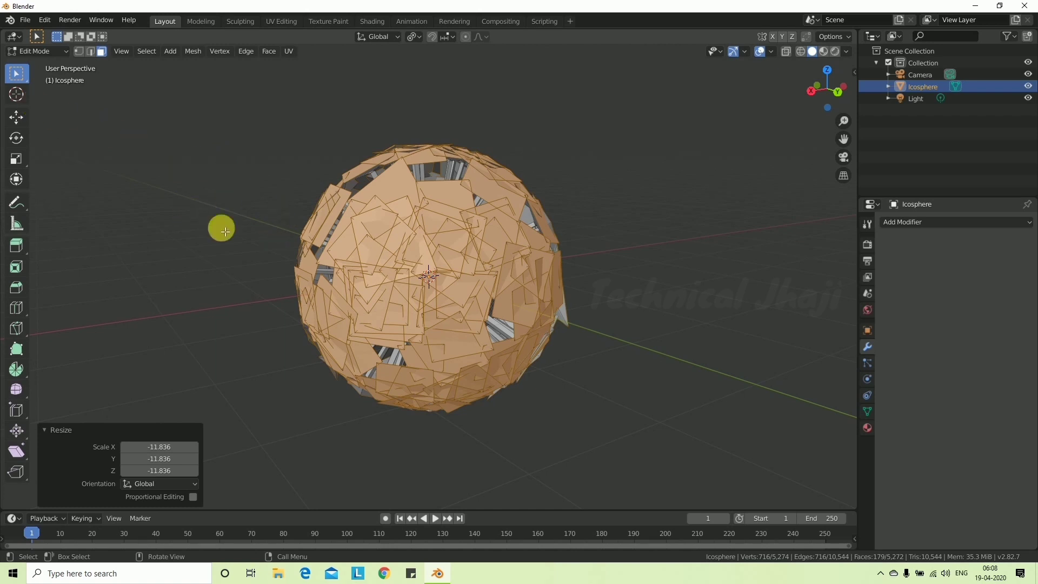
key(Tab)
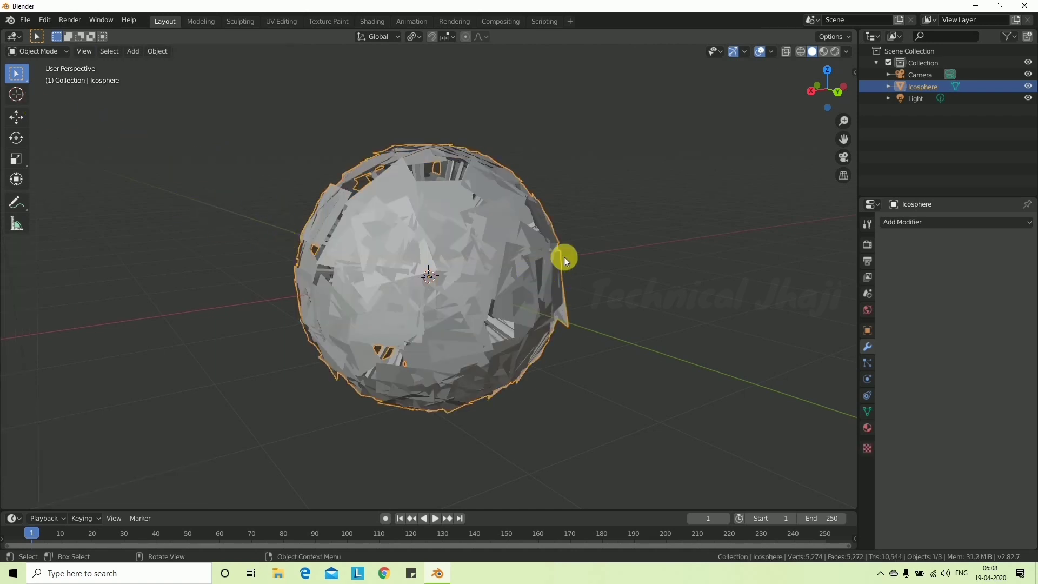
middle_drag(563, 255, 531, 260)
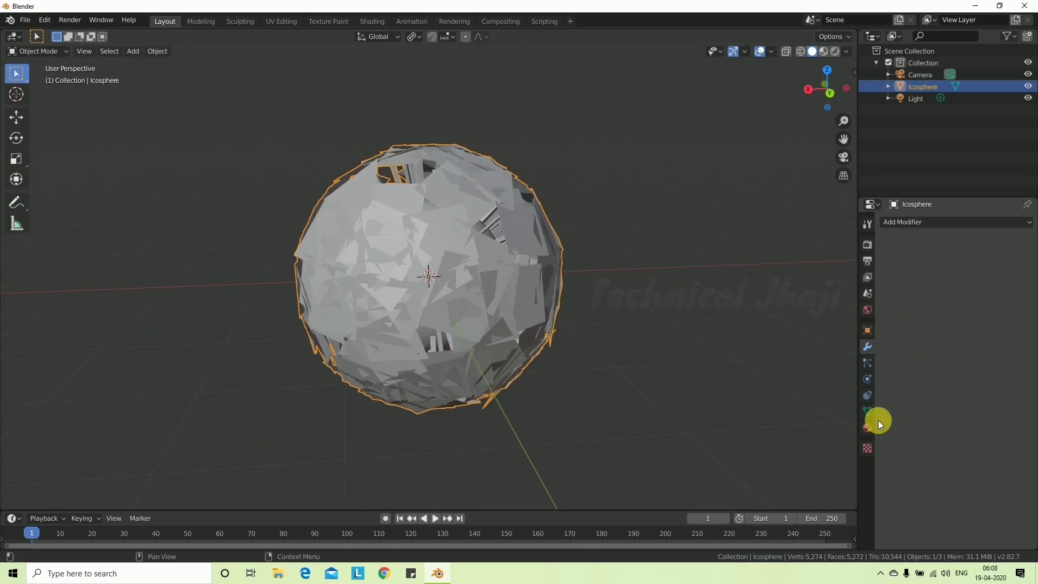
- Add a Subdivision Surface modifier with Viewport and Render levels both at 2
click(916, 223)
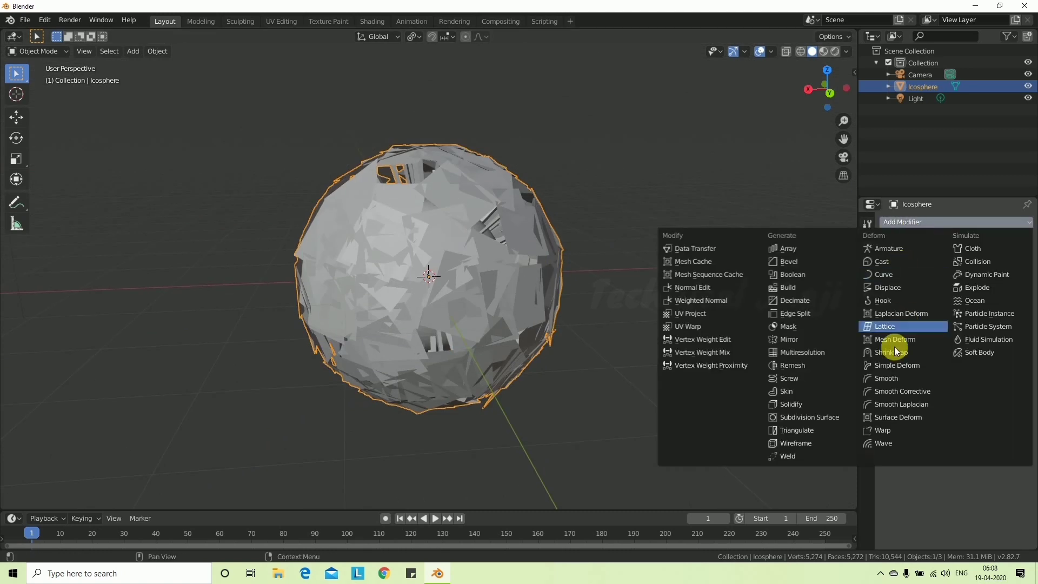
click(823, 419)
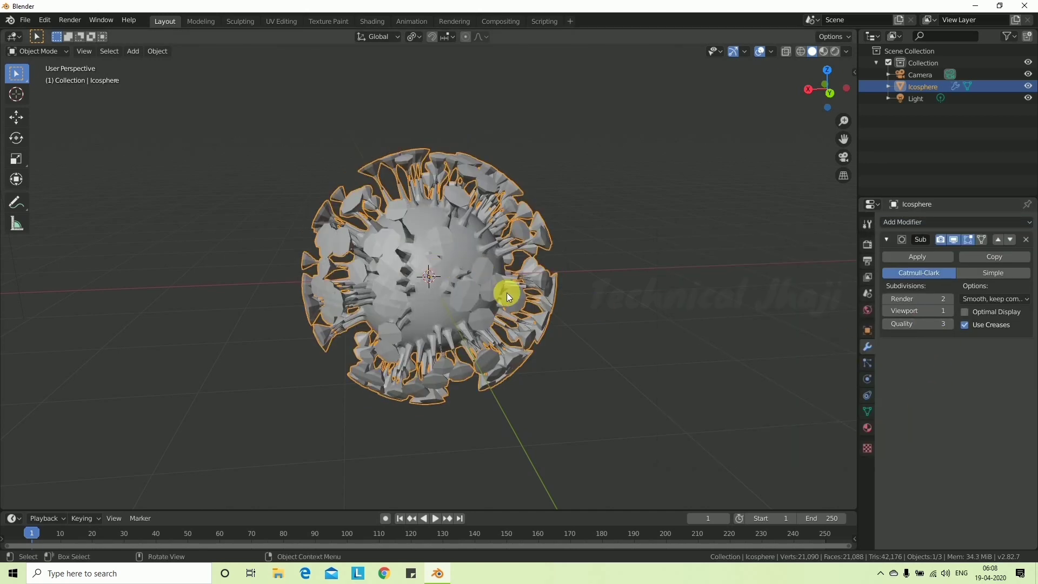
click(949, 310)
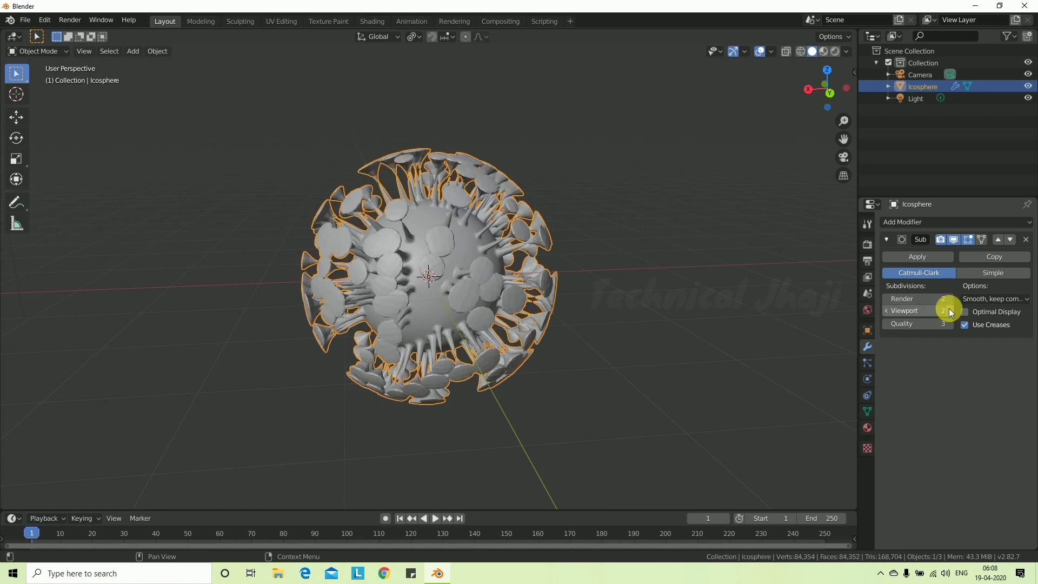
click(948, 300)
key(ctrl+z)
middle_drag(784, 303, 846, 304)
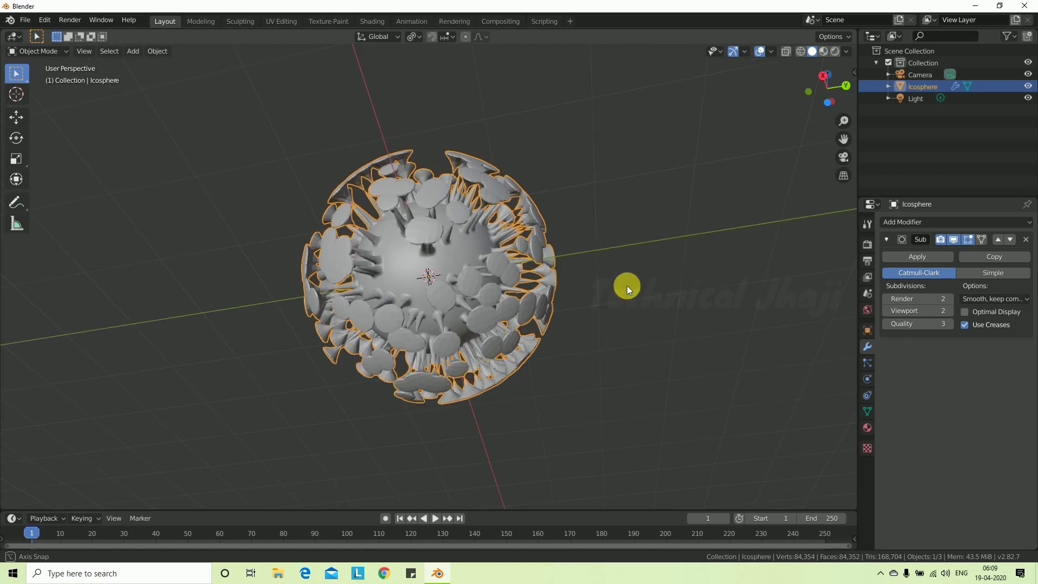
- Apply the level-2 subdivision and inspect the rounded caps
click(916, 258)
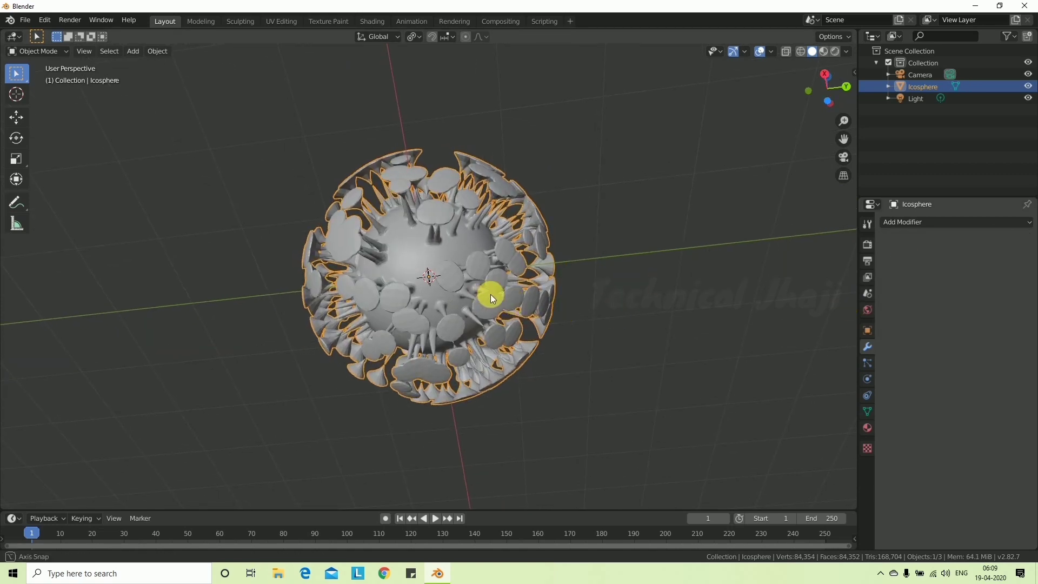
mouse_move(491, 294)
middle_down()
mouse_move(586, 315)
mouse_move(513, 365)
mouse_move(374, 307)
mouse_move(292, 241)
mouse_move(472, 285)
mouse_move(458, 317)
mouse_move(514, 313)
mouse_move(520, 232)
mouse_move(389, 340)
mouse_move(491, 282)
mouse_move(414, 278)
mouse_move(421, 236)
mouse_move(518, 295)
mouse_move(501, 264)
mouse_move(463, 279)
mouse_move(531, 320)
mouse_move(546, 271)
mouse_move(368, 245)
mouse_move(338, 296)
mouse_move(430, 326)
mouse_move(475, 319)
mouse_move(447, 287)
mouse_move(412, 284)
middle_up()
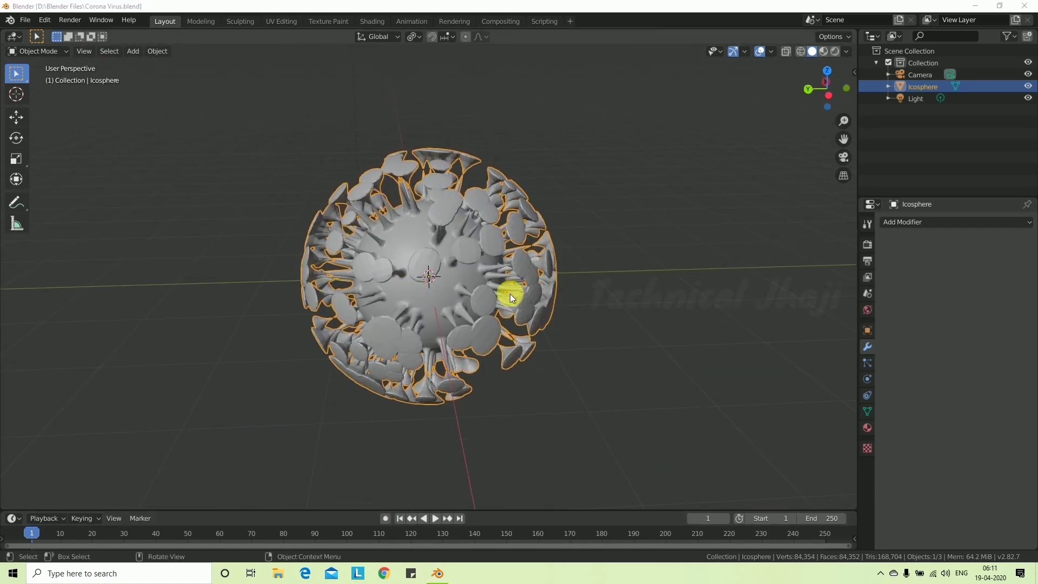
mouse_move(476, 261)
middle_down()
mouse_move(472, 301)
mouse_move(510, 270)
mouse_move(471, 227)
mouse_move(515, 281)
middle_up()
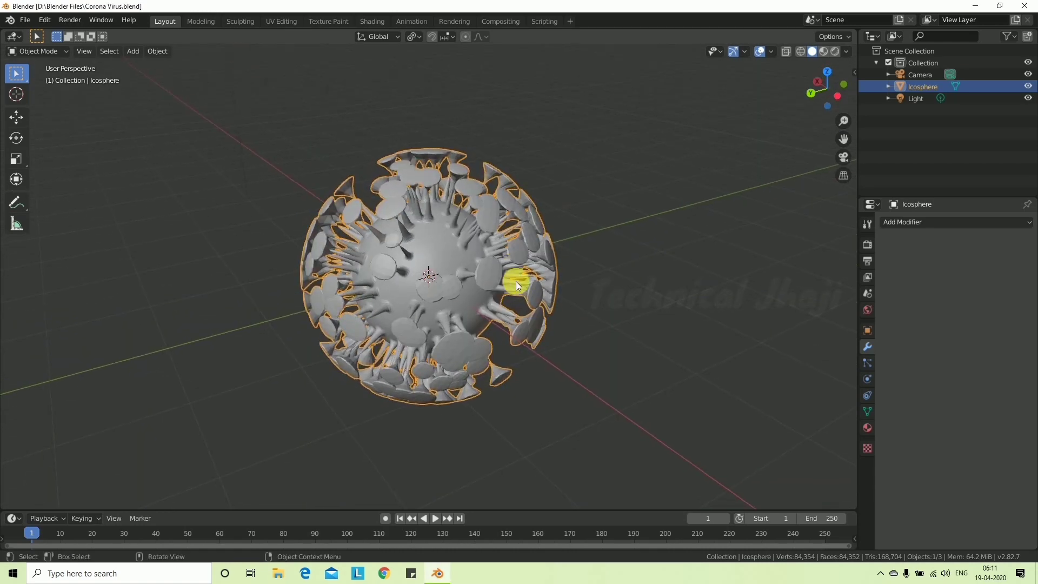
- Add a Displace modifier driven by a new Clouds texture with size 0.31
click(948, 218)
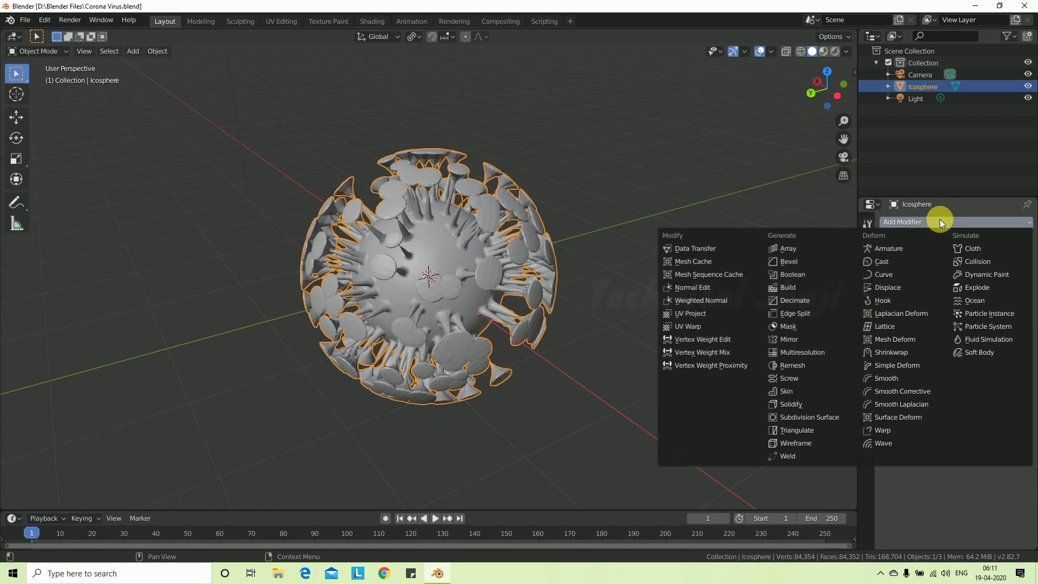
click(905, 288)
mouse_move(663, 261)
middle_down()
mouse_move(455, 262)
mouse_move(450, 218)
middle_up()
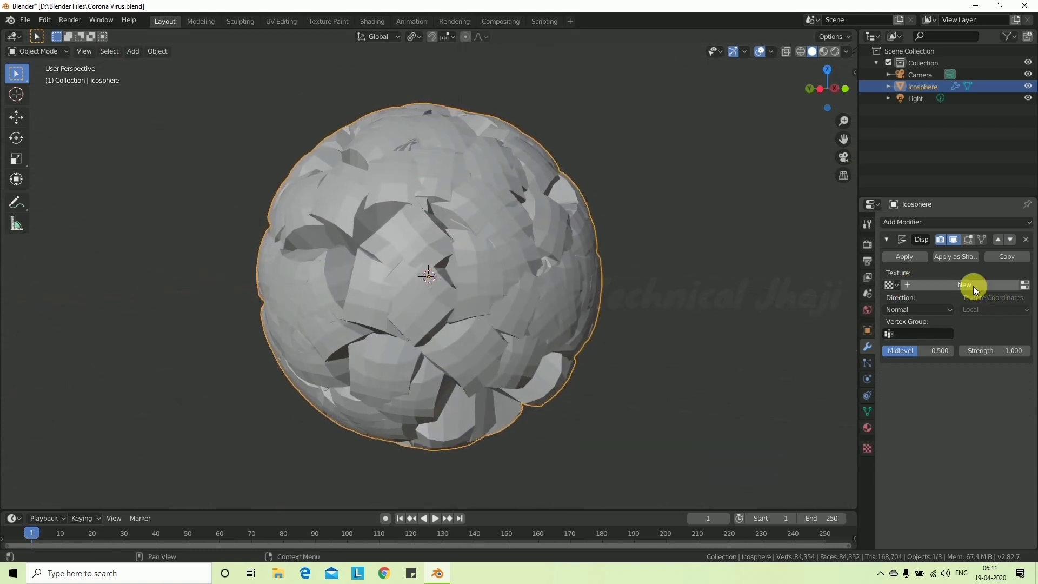
click(974, 286)
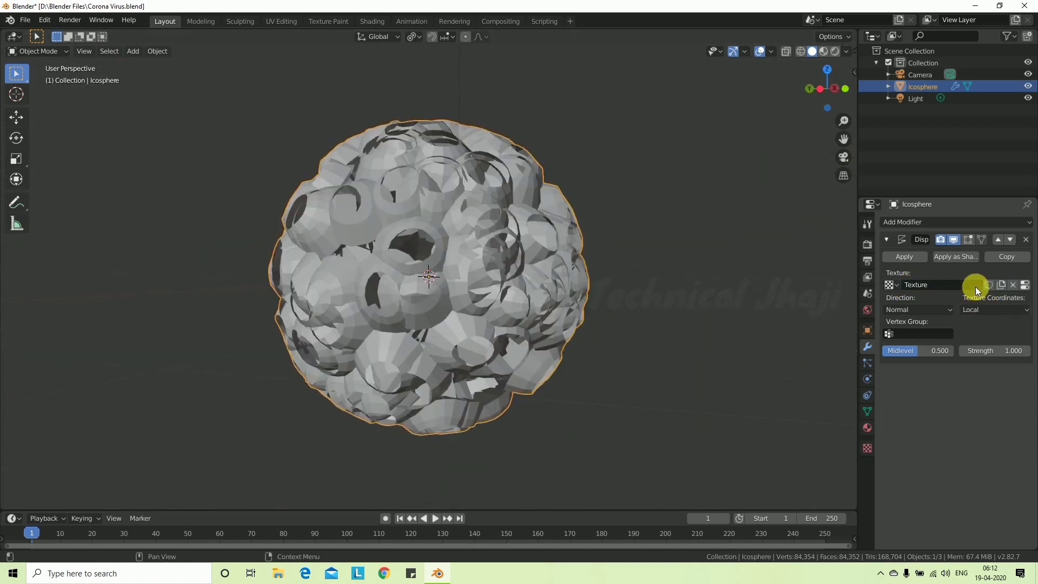
click(868, 451)
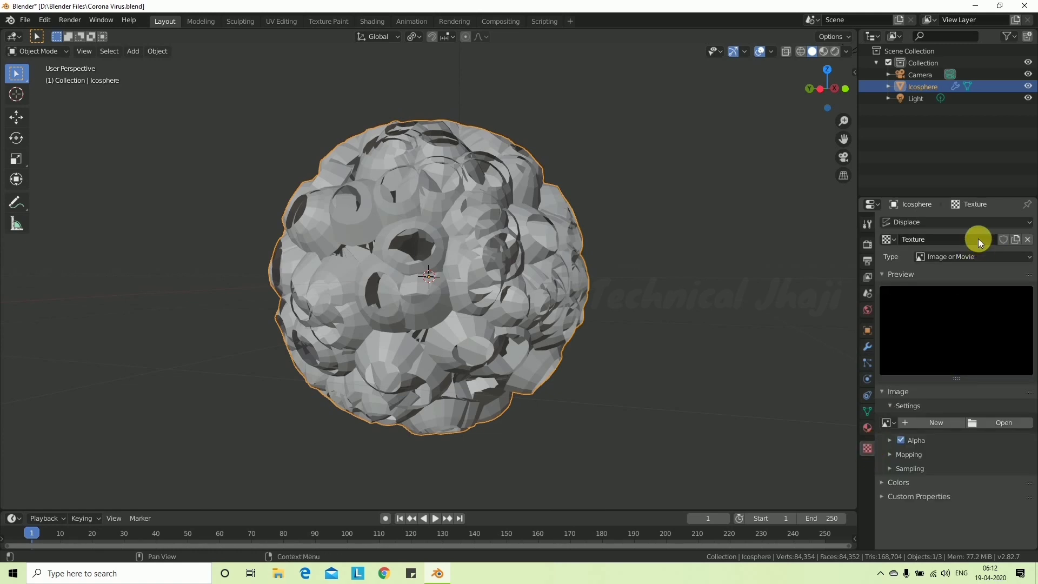
click(972, 255)
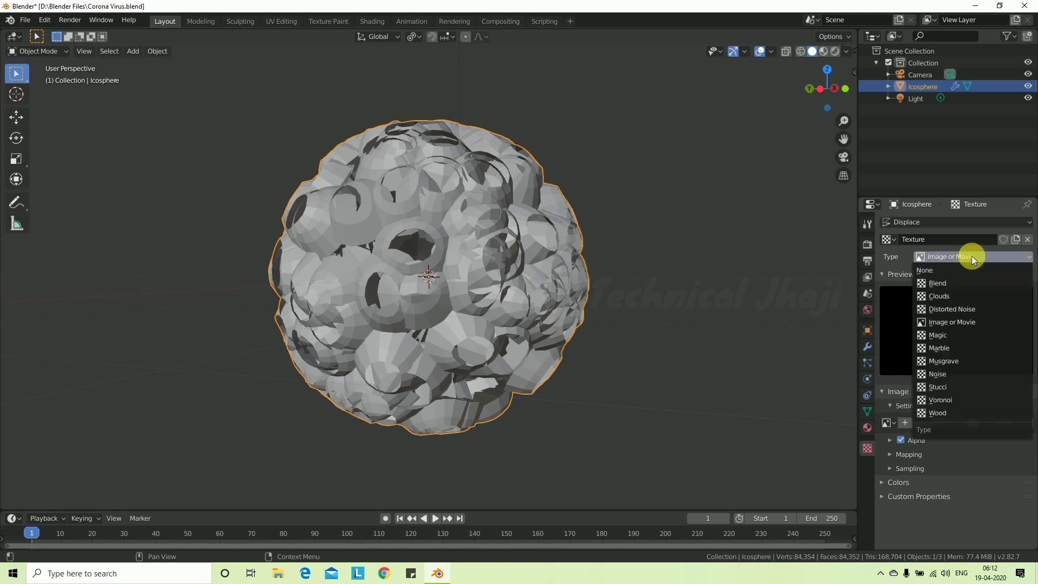
click(949, 297)
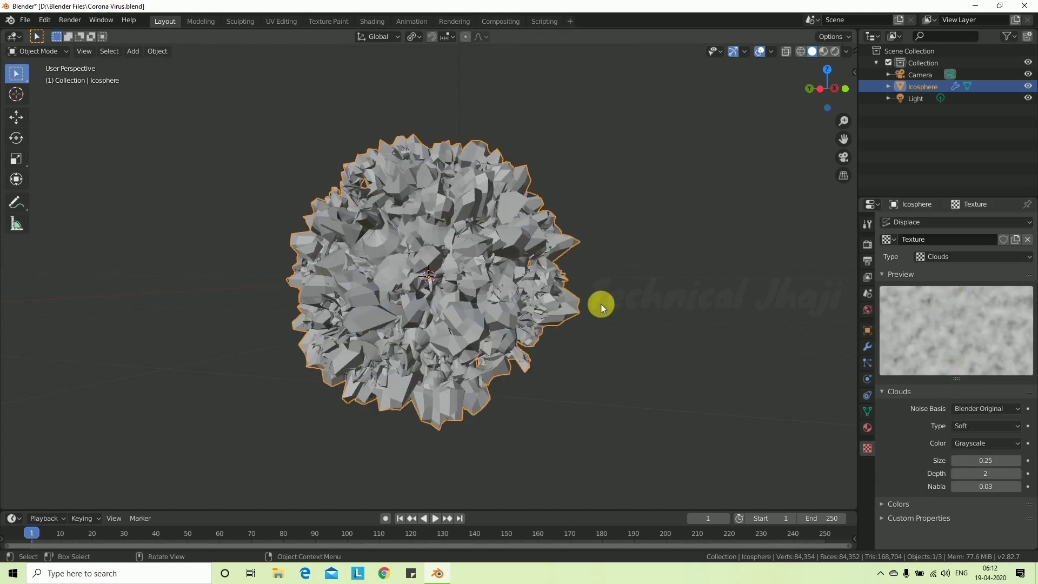
mouse_move(601, 304)
middle_down()
mouse_move(410, 319)
mouse_move(496, 329)
mouse_move(573, 358)
middle_up()
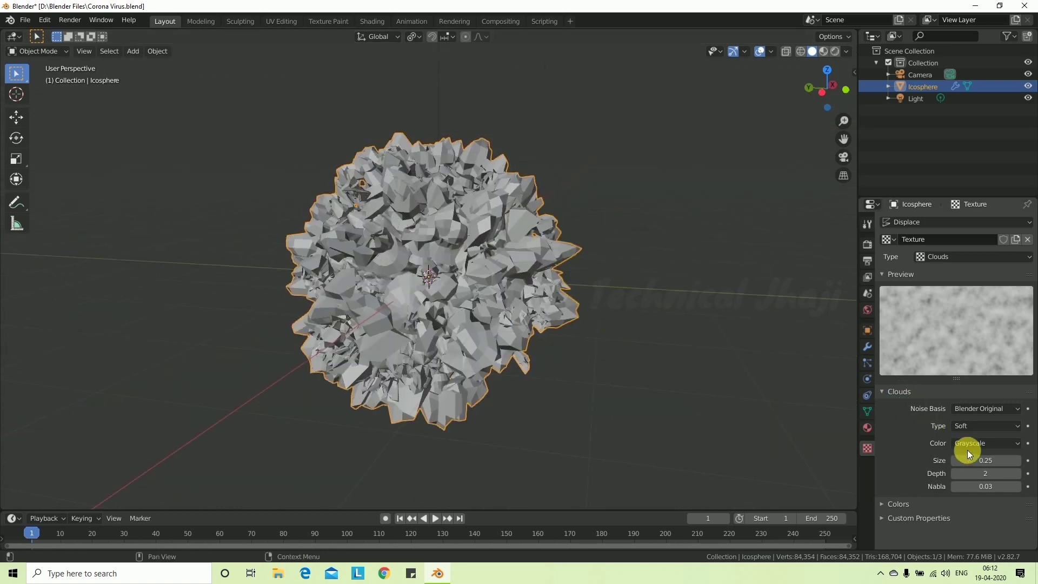
click(1017, 463)
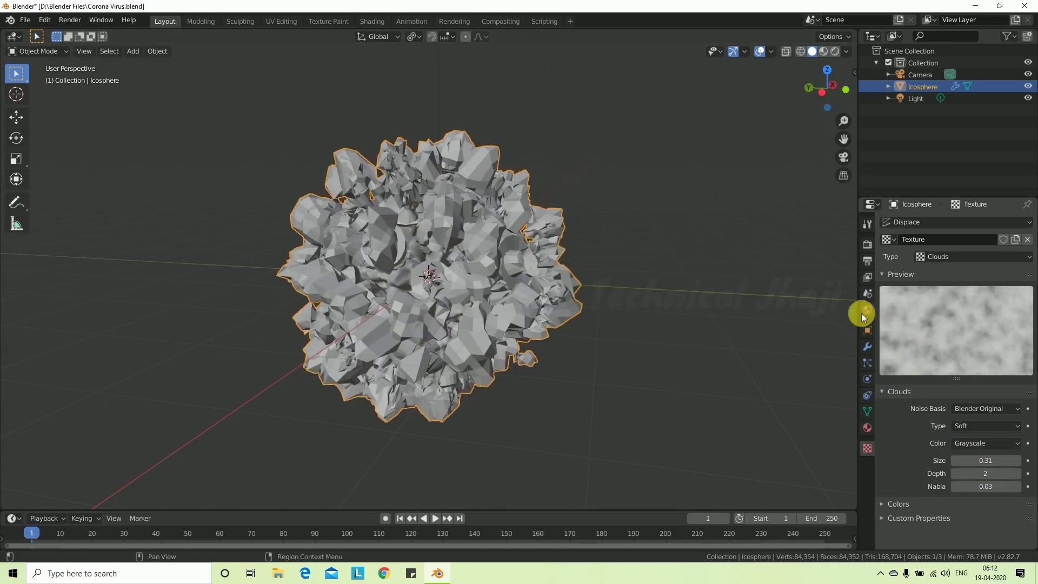
- Set the Displace modifier Strength to 0.5, then lower it to 0.1
click(867, 347)
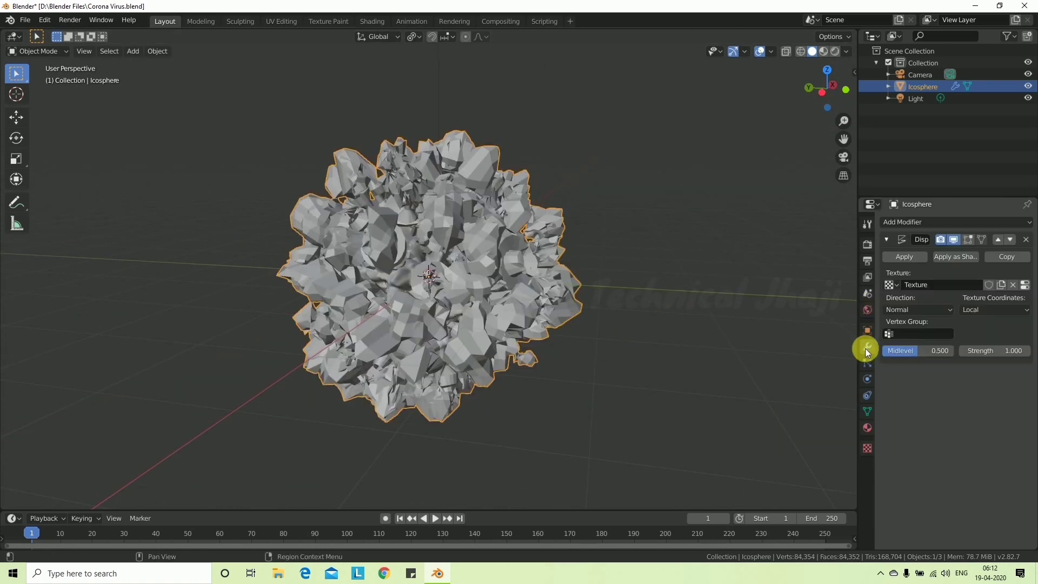
click(1017, 354)
text(0.5)
key(Return)
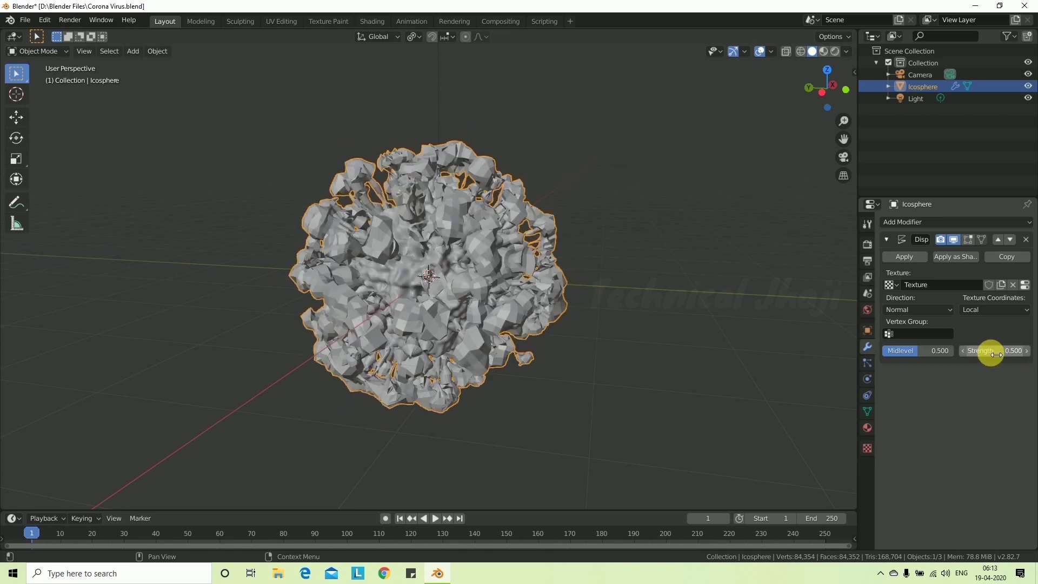
click(994, 359)
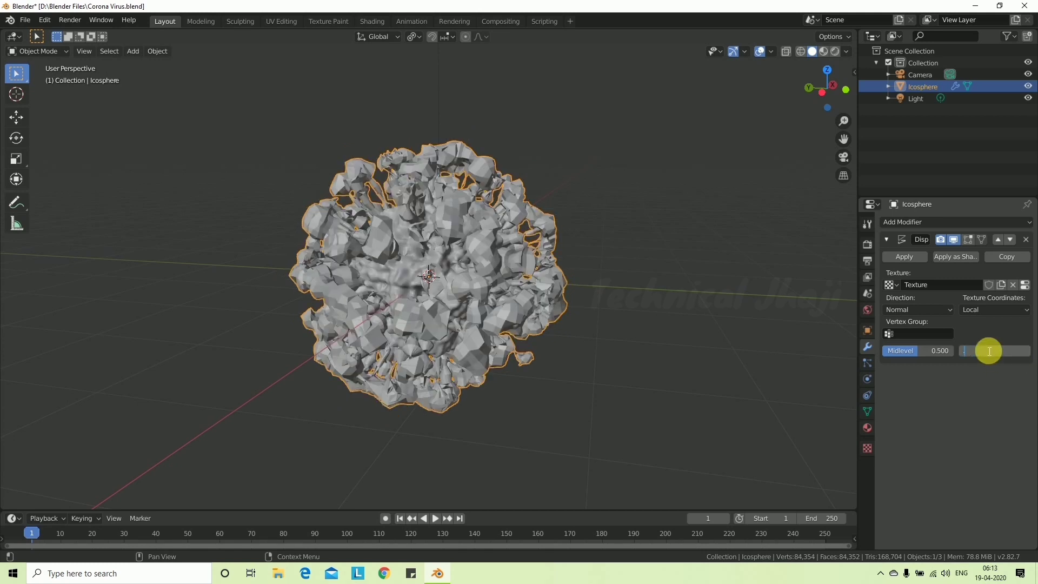
text(1)
key(Return)
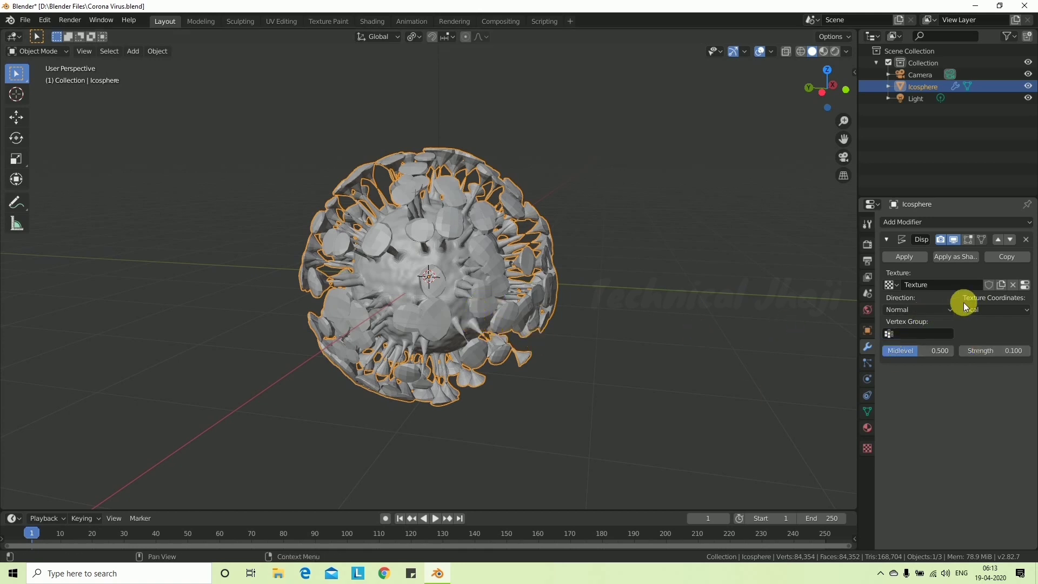
- Apply Shade Smooth to the virus object and inspect it from several angles
right_click(430, 246)
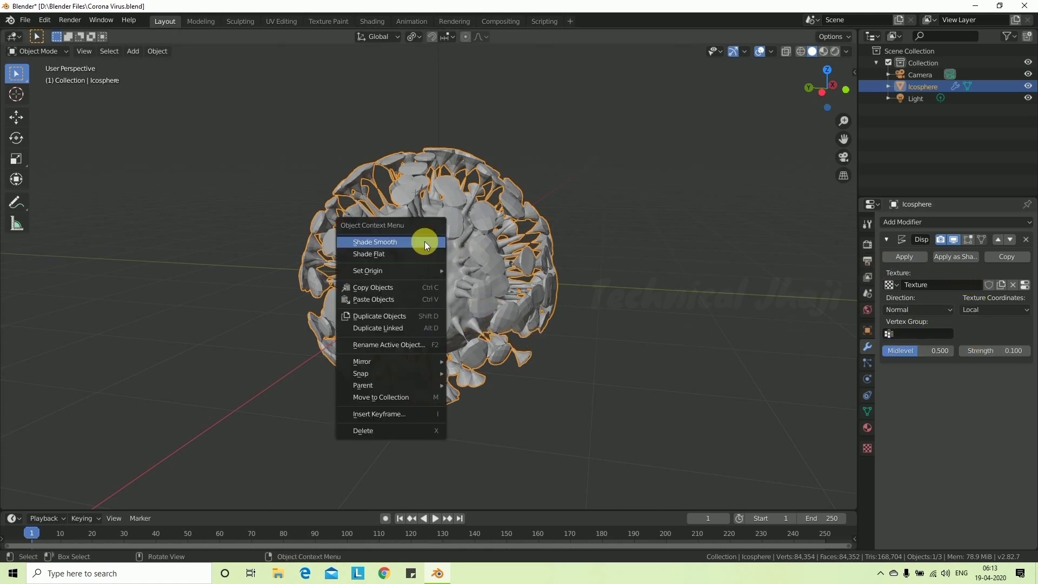
click(412, 247)
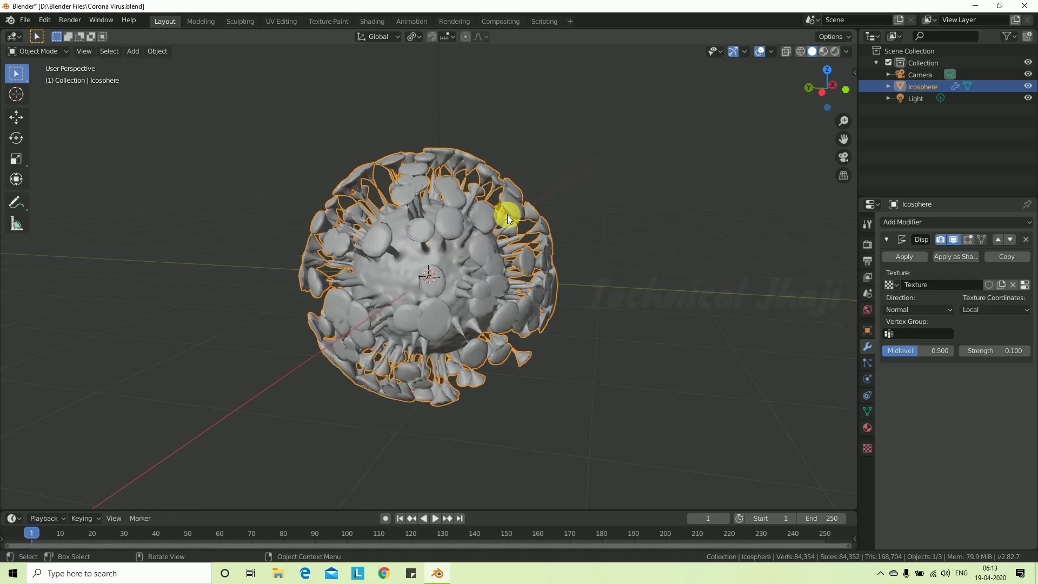
mouse_move(461, 248)
middle_down()
mouse_move(592, 214)
mouse_move(475, 251)
middle_up()
scroll(452, 265, up, 5)
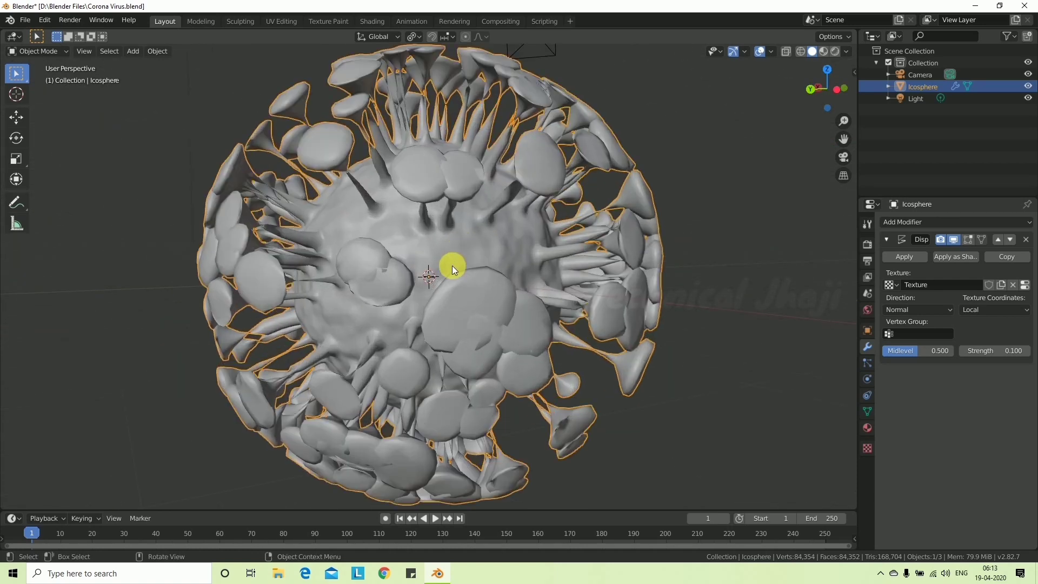
scroll(479, 223, down, 2)
scroll(482, 232, down, 1)
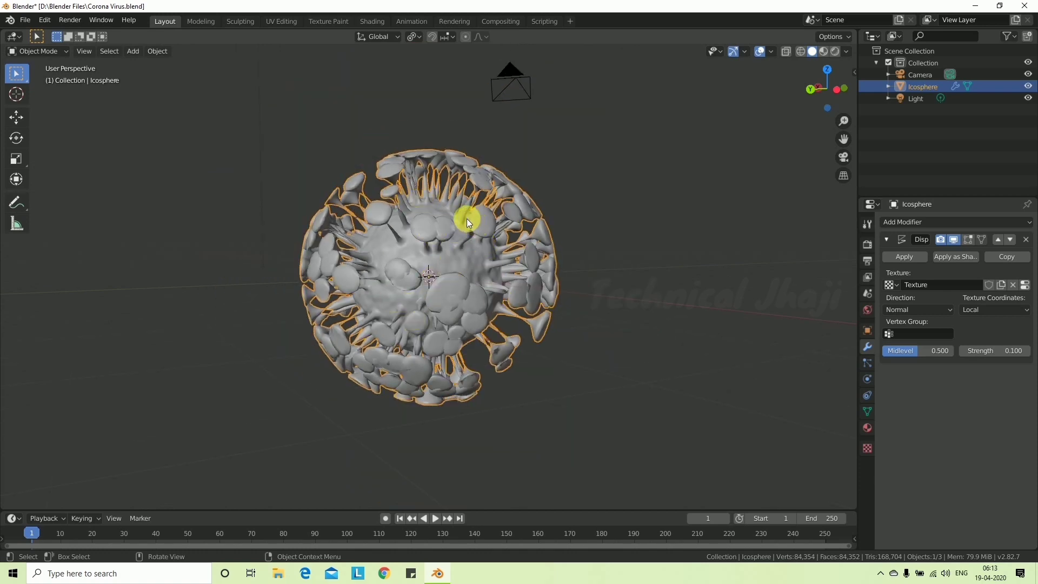
mouse_move(495, 271)
middle_down()
mouse_move(418, 287)
mouse_move(381, 254)
mouse_move(491, 297)
mouse_move(517, 263)
mouse_move(492, 257)
mouse_move(480, 278)
mouse_move(495, 297)
mouse_move(539, 313)
mouse_move(572, 278)
mouse_move(517, 261)
mouse_move(530, 284)
middle_up()
scroll(521, 249, up, 2)
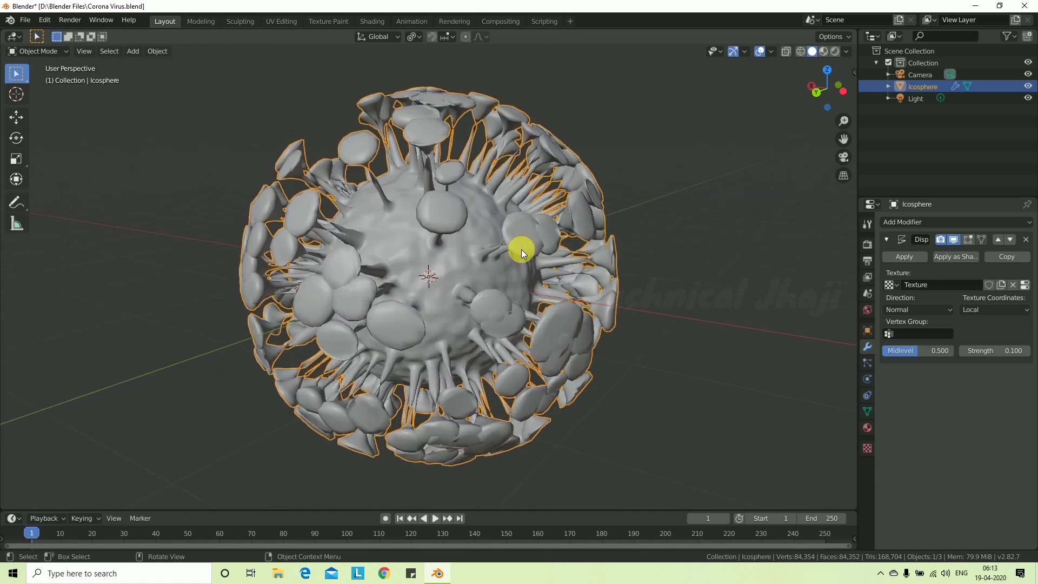
scroll(521, 248, down, 2)
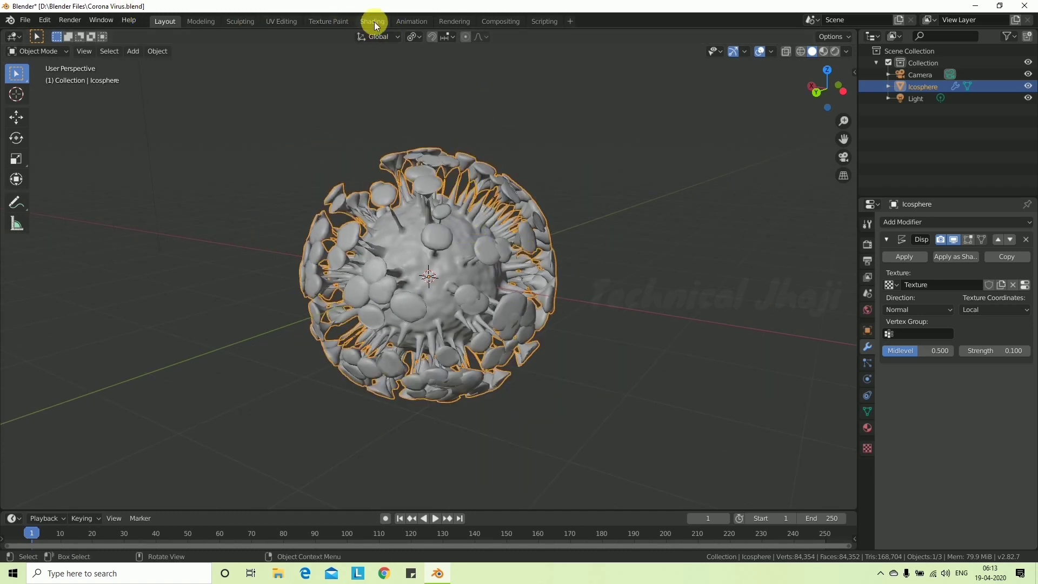
- Switch to the Shading workspace and frame the virus in the viewport
click(570, 22)
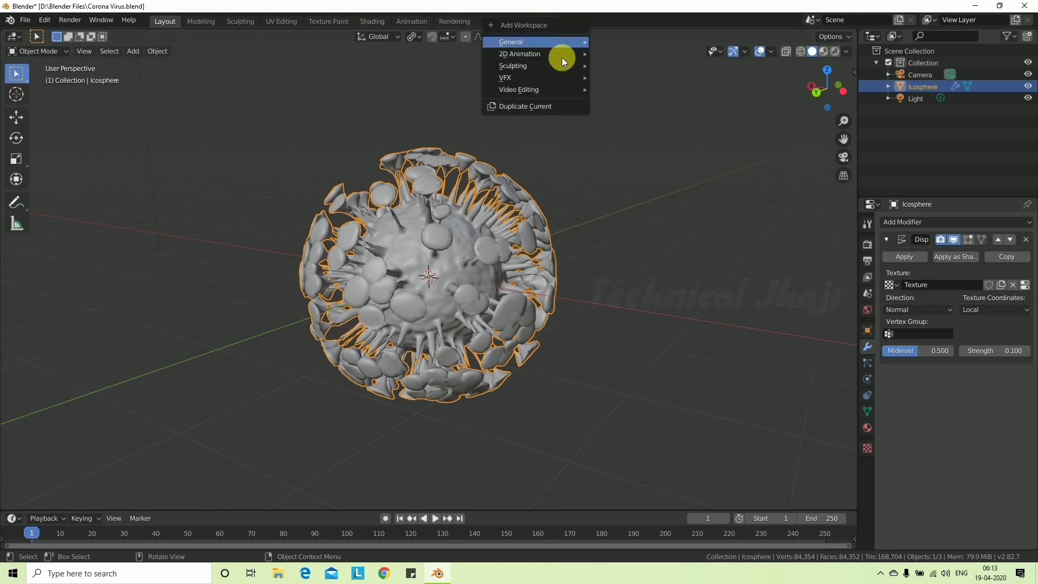
click(375, 24)
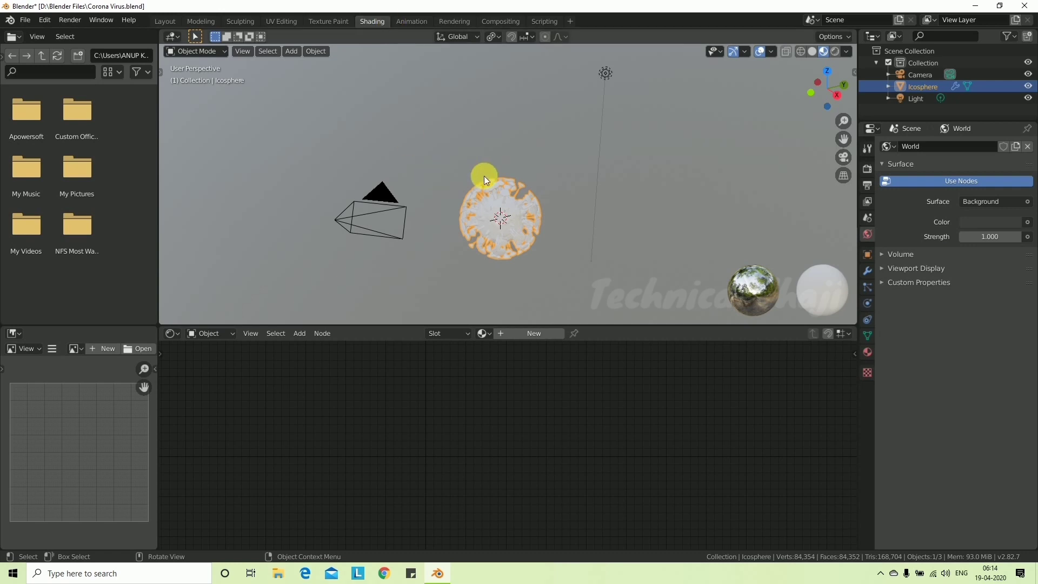
scroll(485, 176, up, 3)
middle_drag(531, 244, 568, 188)
scroll(596, 196, up, 2)
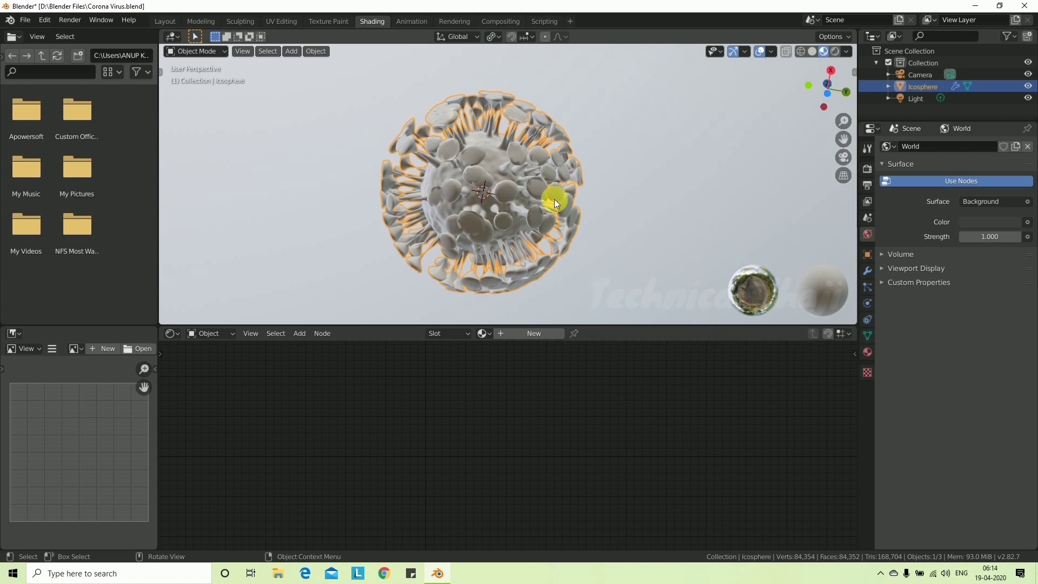
- Create a new material, Material.001, with a Glossy BSDF surface shader
click(867, 352)
click(971, 197)
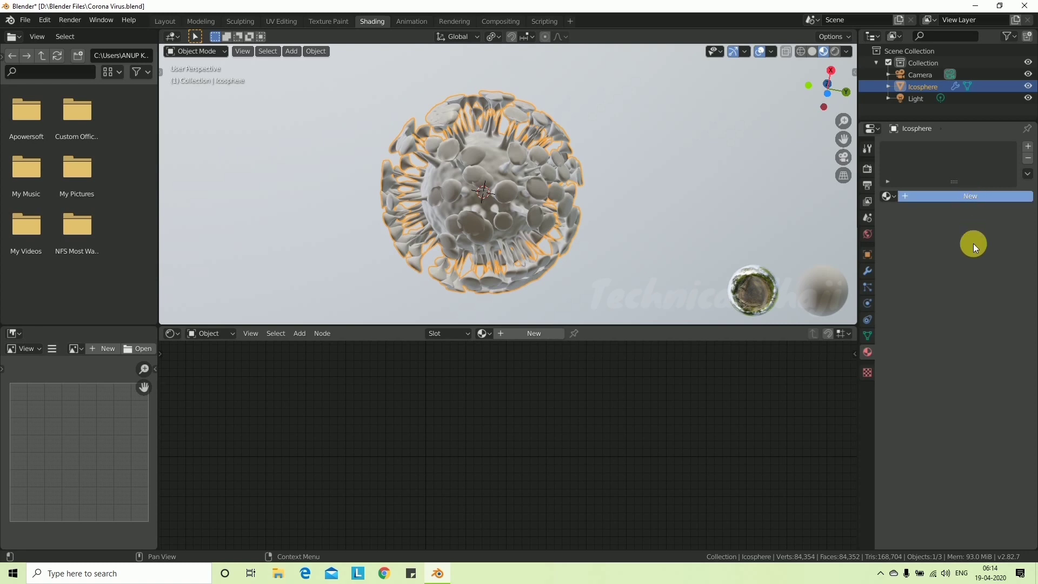
click(995, 265)
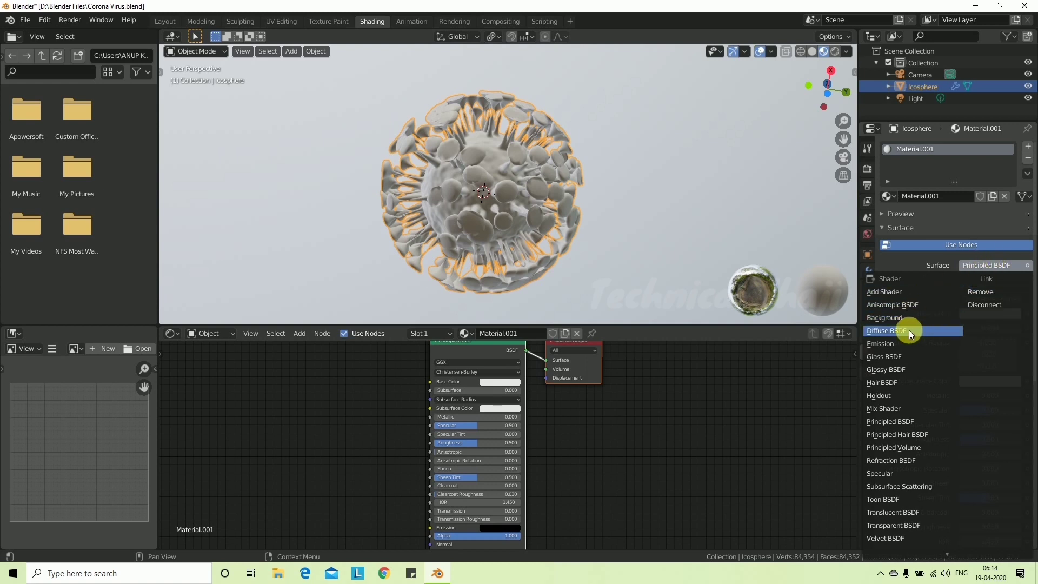
click(907, 371)
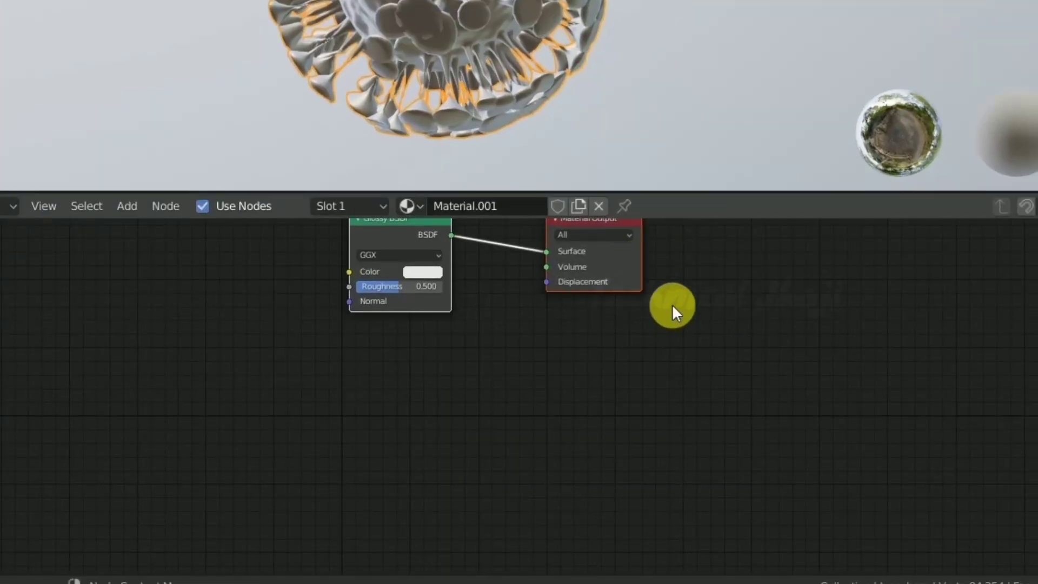
- Spread the Glossy BSDF left and the Material Output right in the Shader Editor
scroll(673, 298, down, 1)
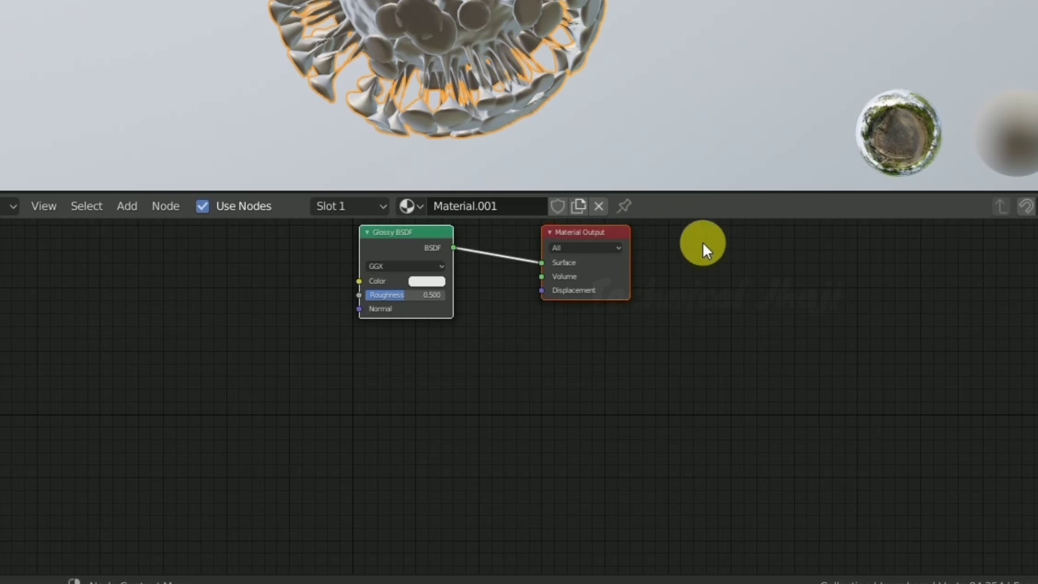
middle_drag(702, 241, 788, 316)
scroll(788, 315, up, 2)
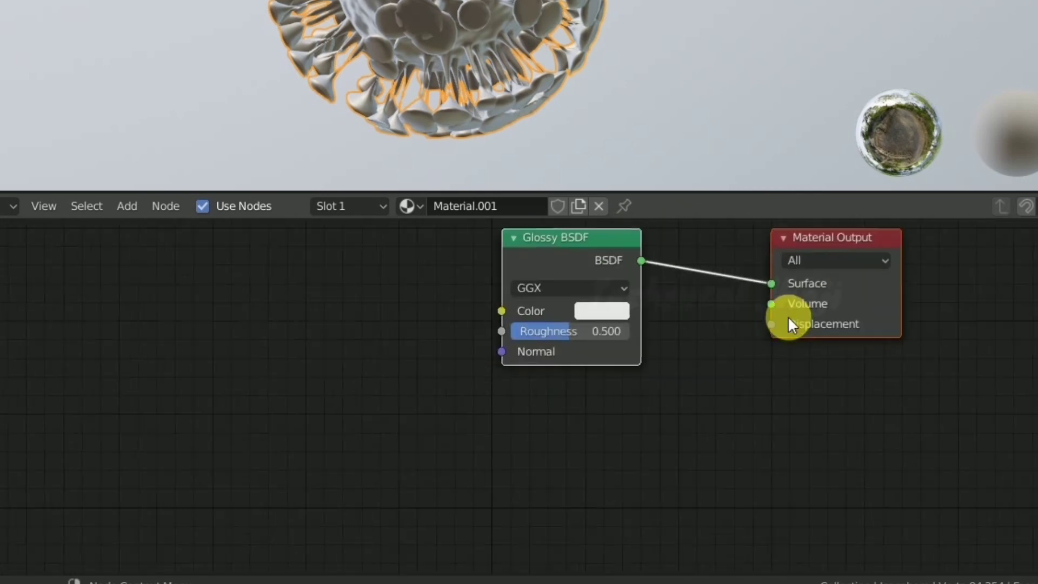
middle_drag(946, 282, 939, 350)
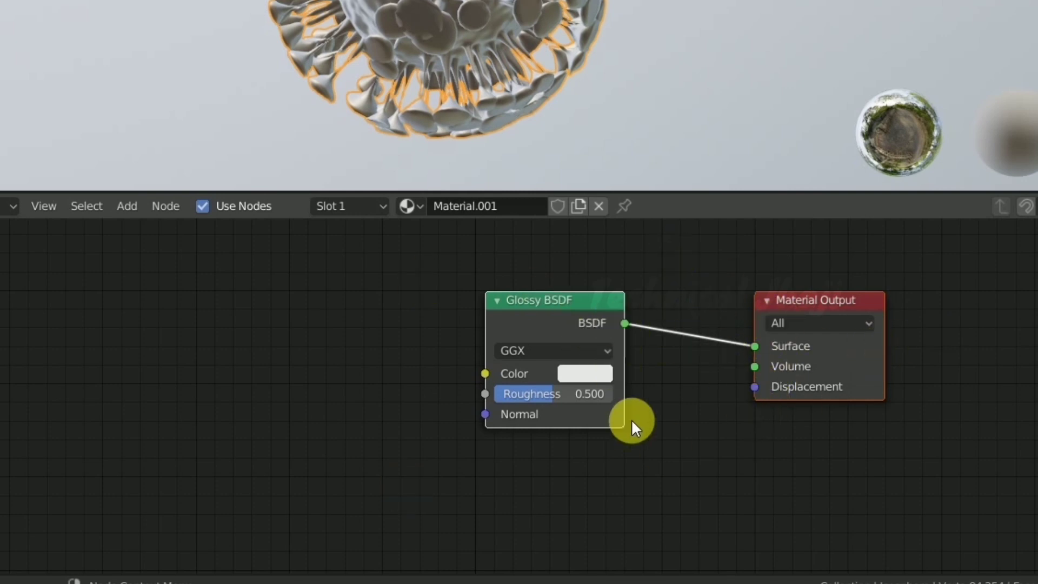
middle_drag(349, 14, 432, 9)
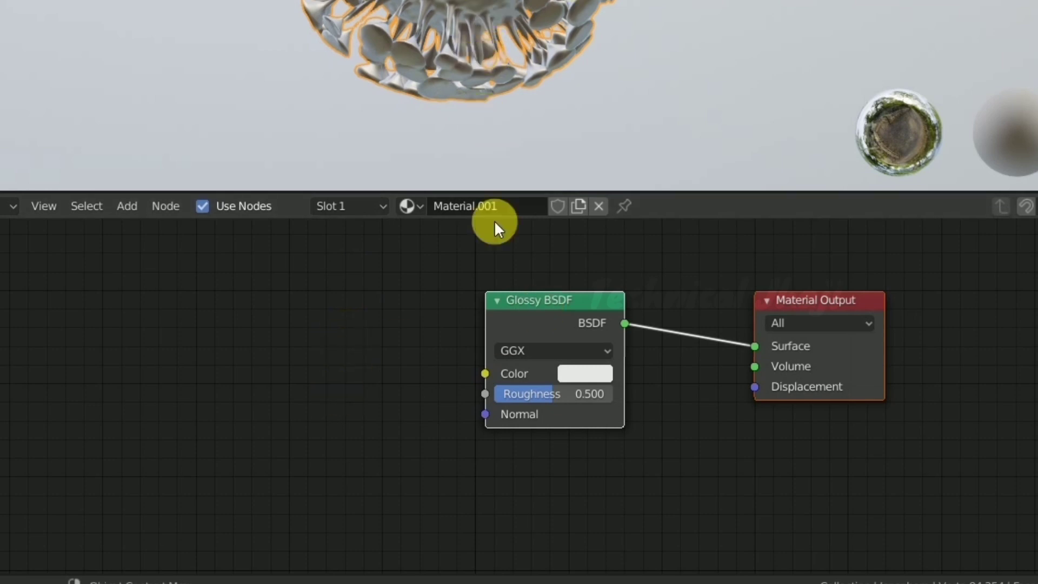
drag(528, 298, 336, 294)
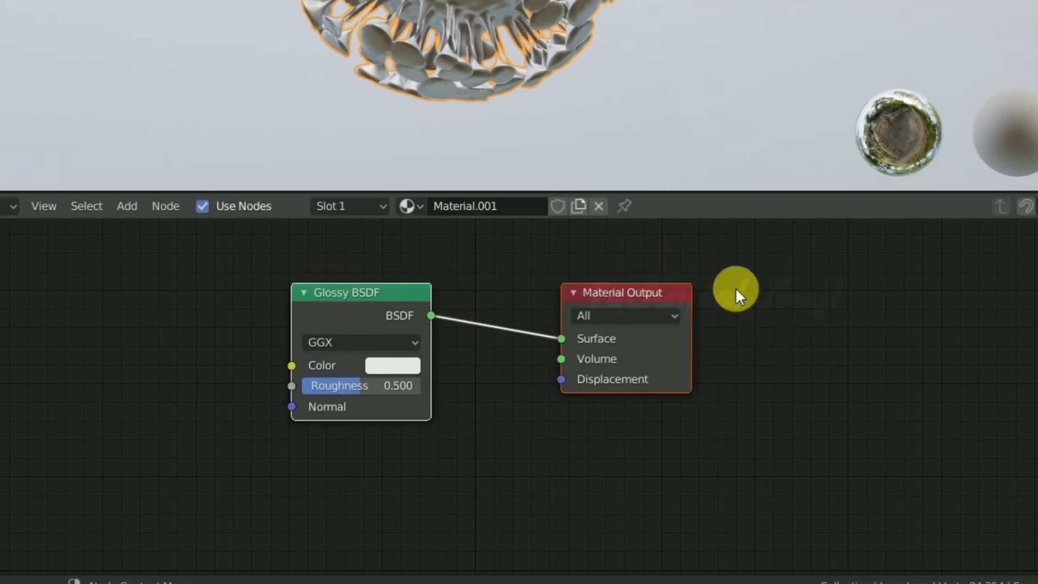
drag(429, 297, 265, 312)
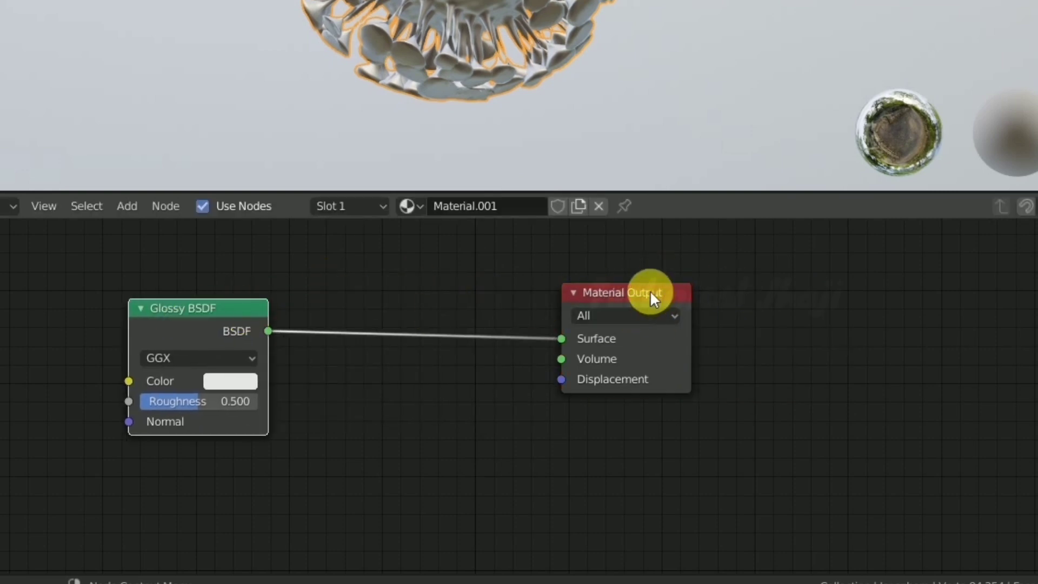
drag(650, 291, 780, 287)
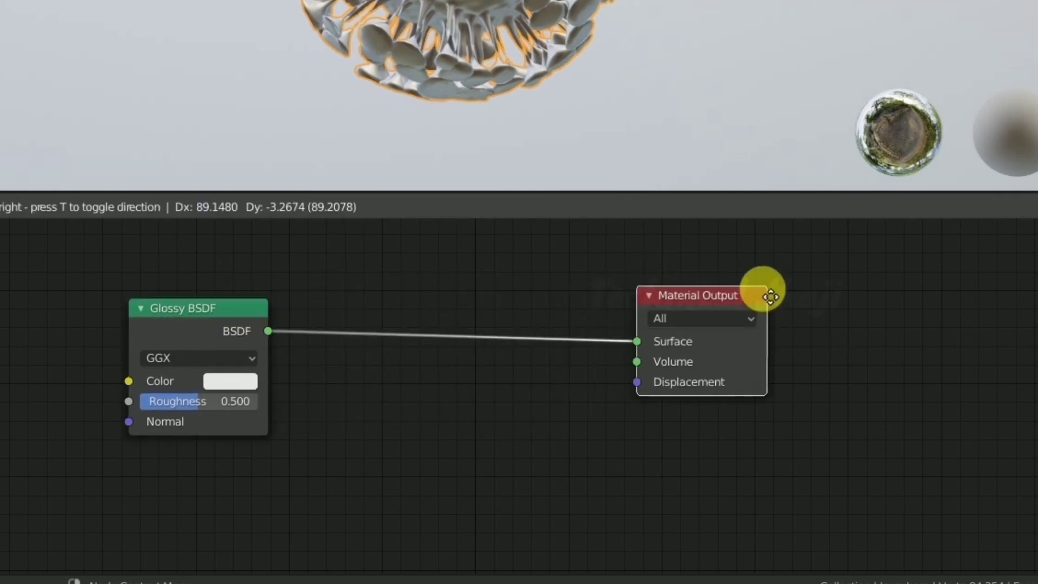
- Add an Emission node and place it above the Glossy BSDF node
key(shift+a)
click(450, 315)
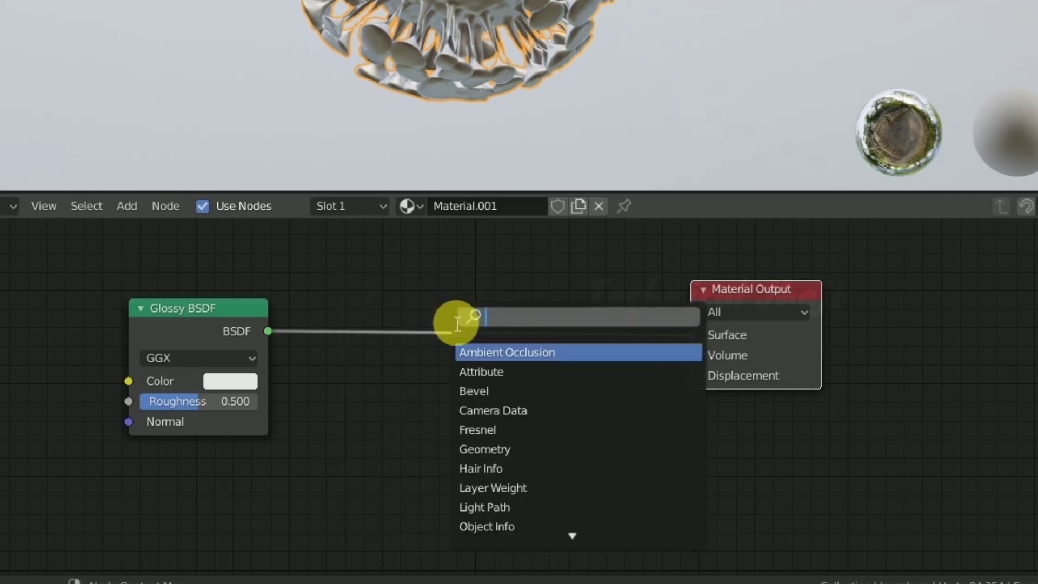
text(em)
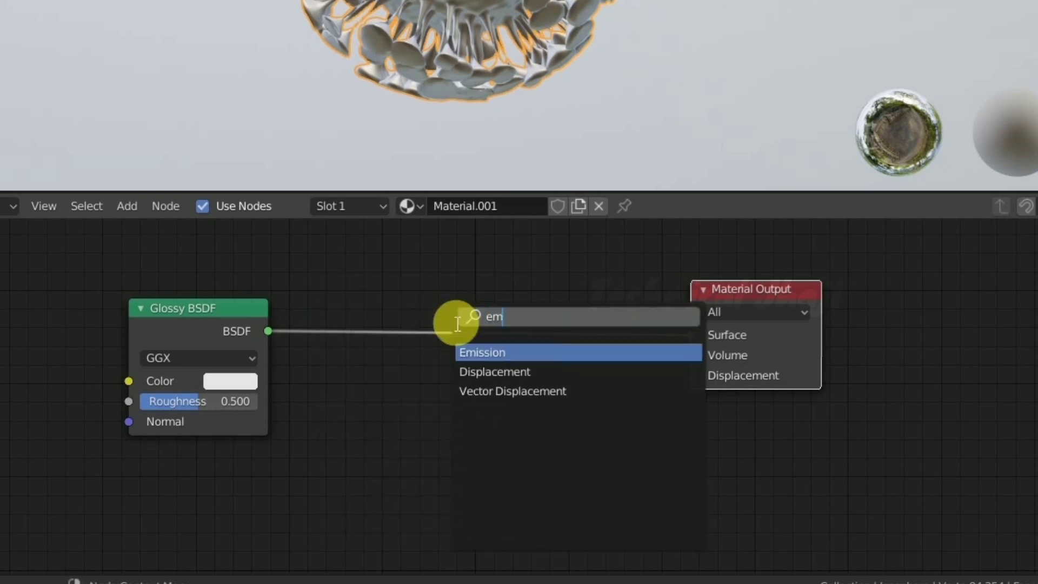
text(i)
click(524, 359)
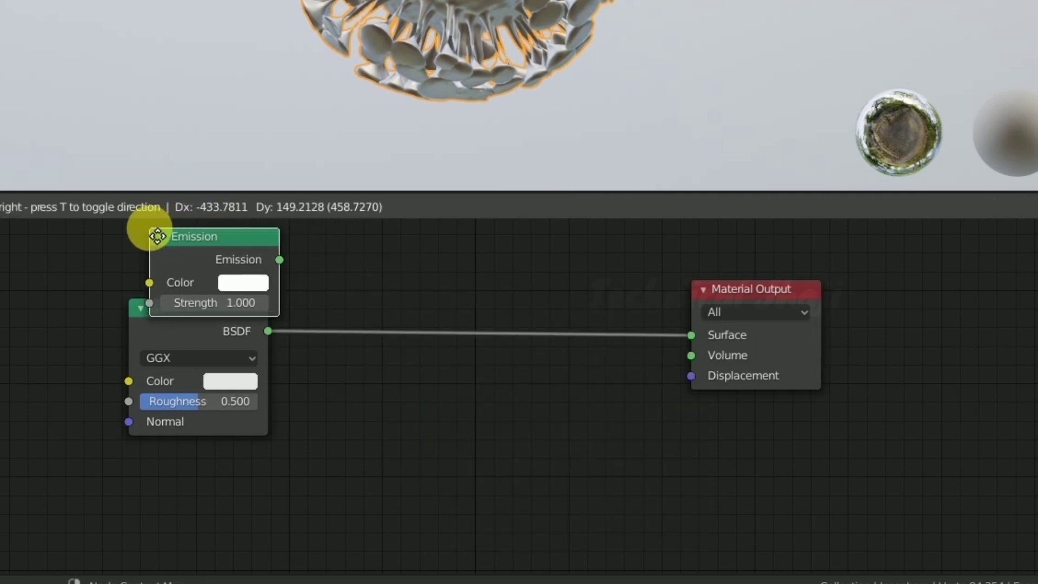
click(139, 238)
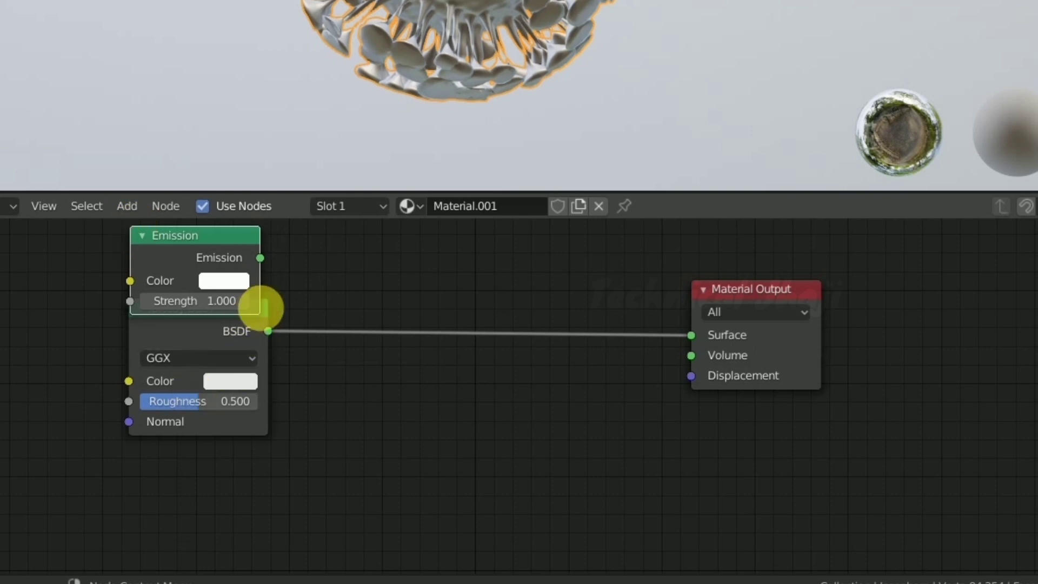
click(247, 318)
drag(246, 310, 235, 368)
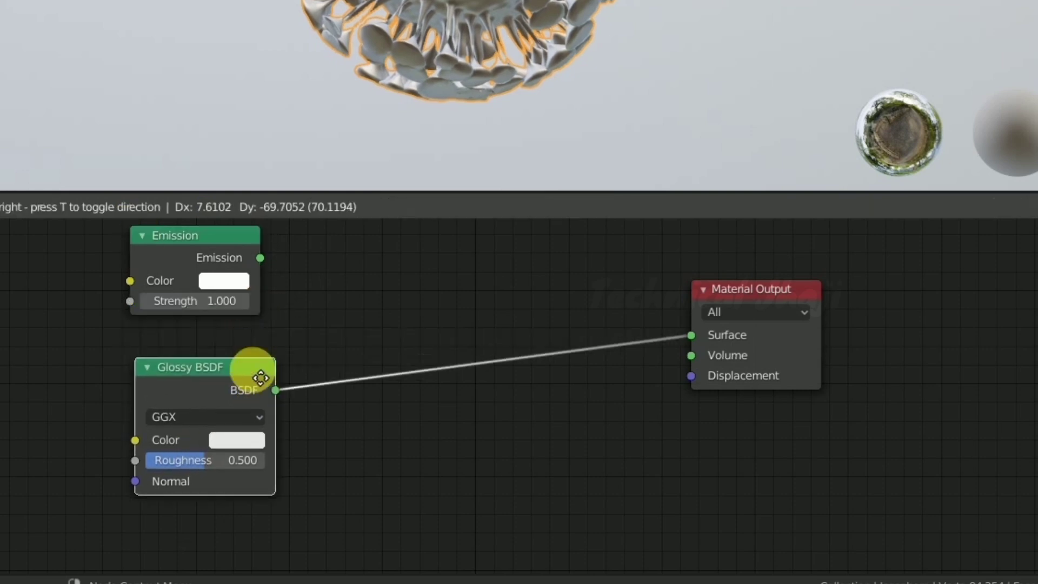
key(shift+a)
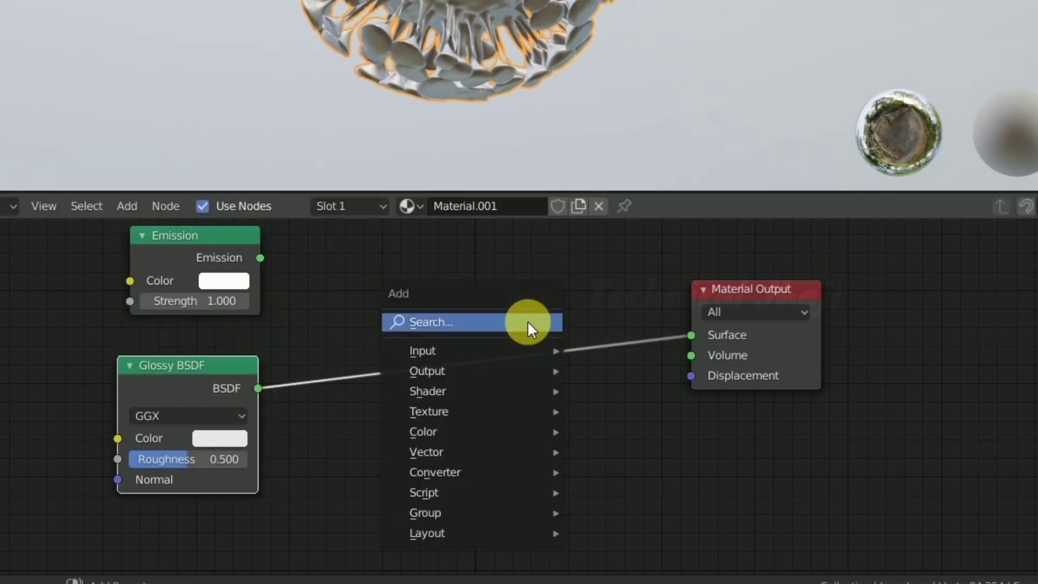
click(493, 321)
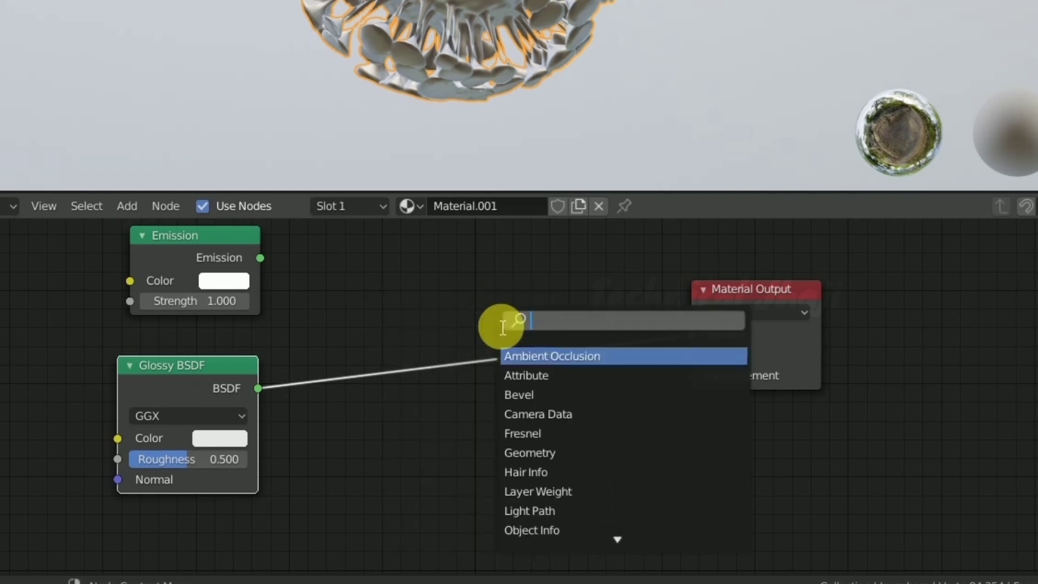
- Add a Mix Shader that combines Emission and Glossy BSDF into the Material Output Surface
text(mix)
click(533, 358)
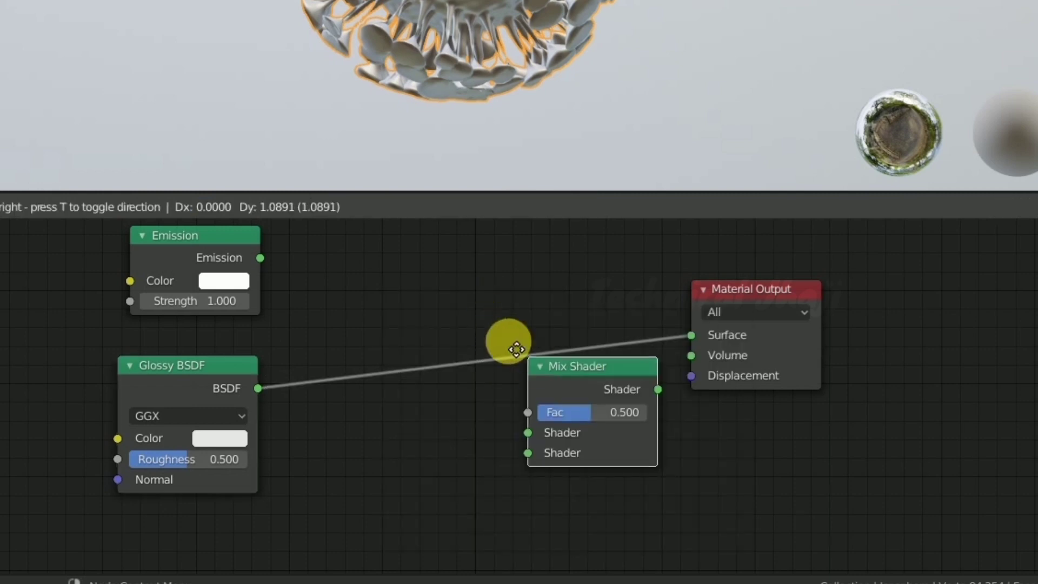
click(402, 238)
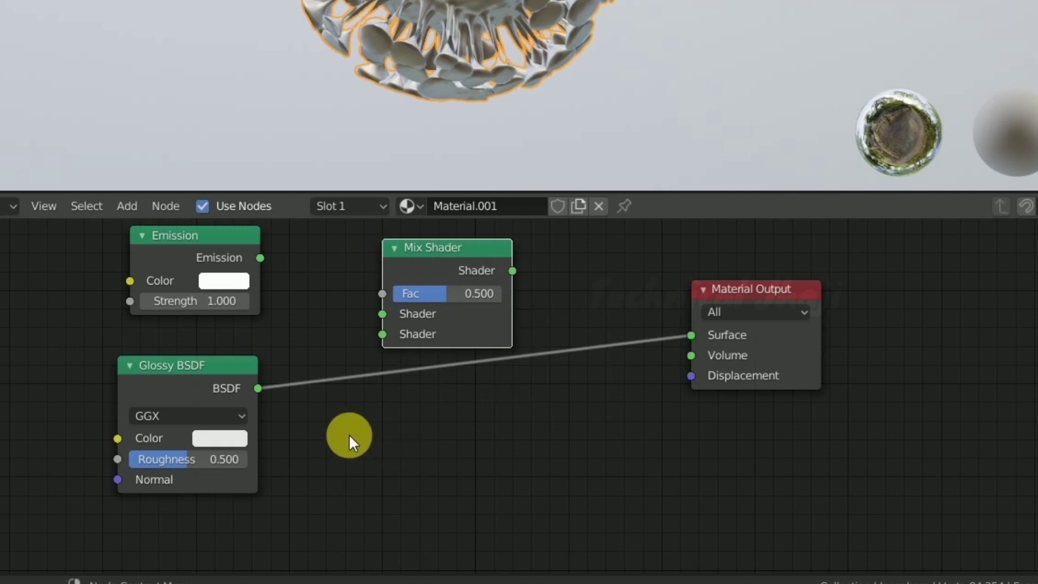
drag(260, 258, 383, 314)
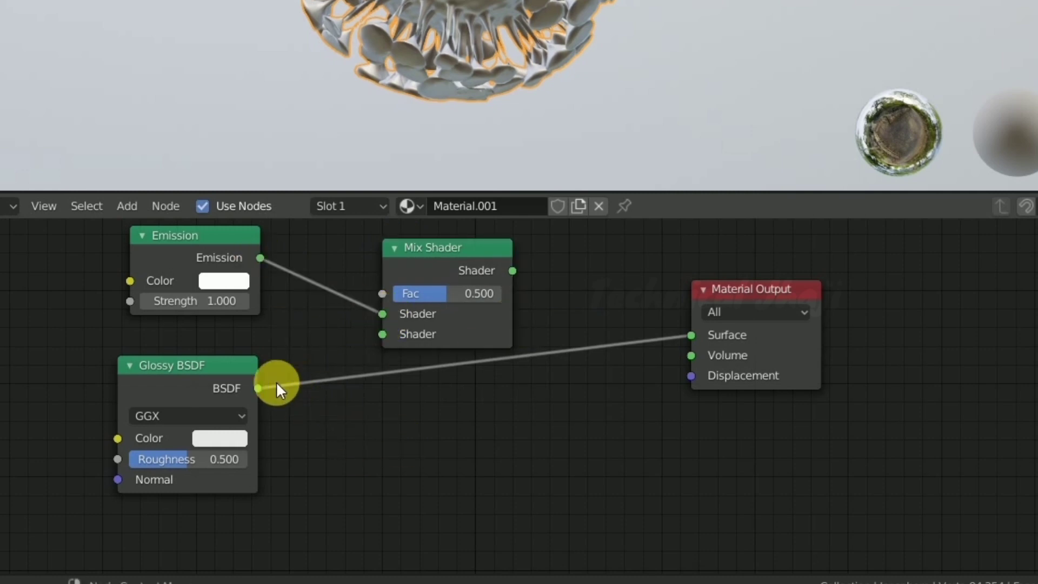
drag(258, 387, 383, 335)
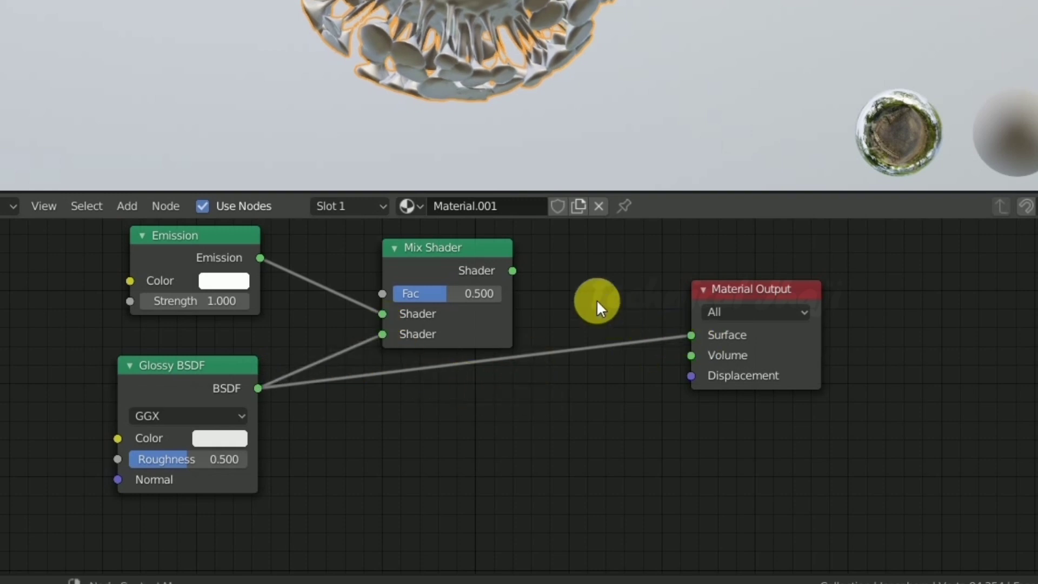
drag(513, 270, 691, 334)
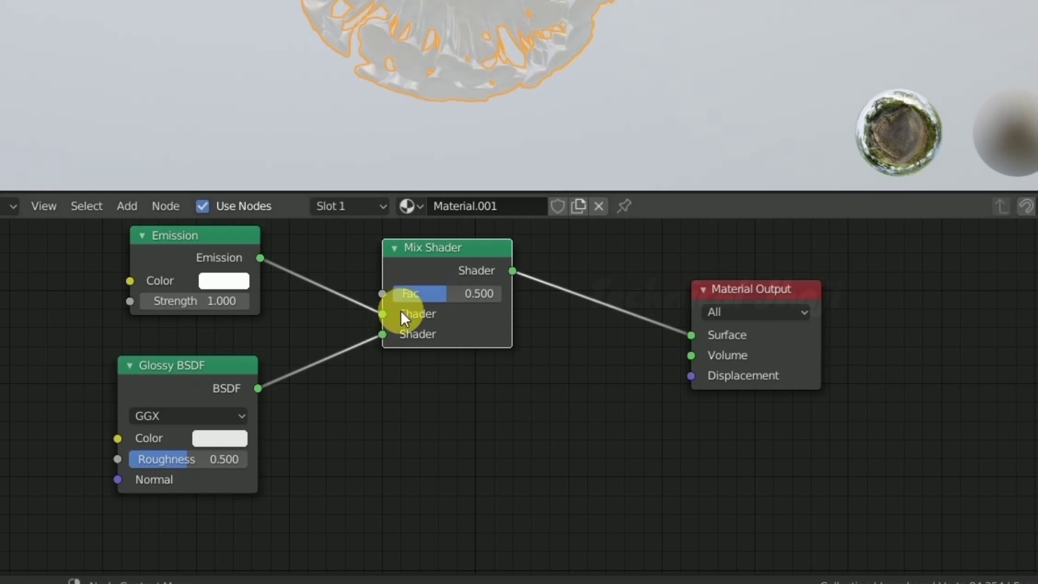
- Set the Mix Shader Fac to 0.996 and select the Emission, Mix Shader and Glossy nodes
drag(443, 292, 502, 293)
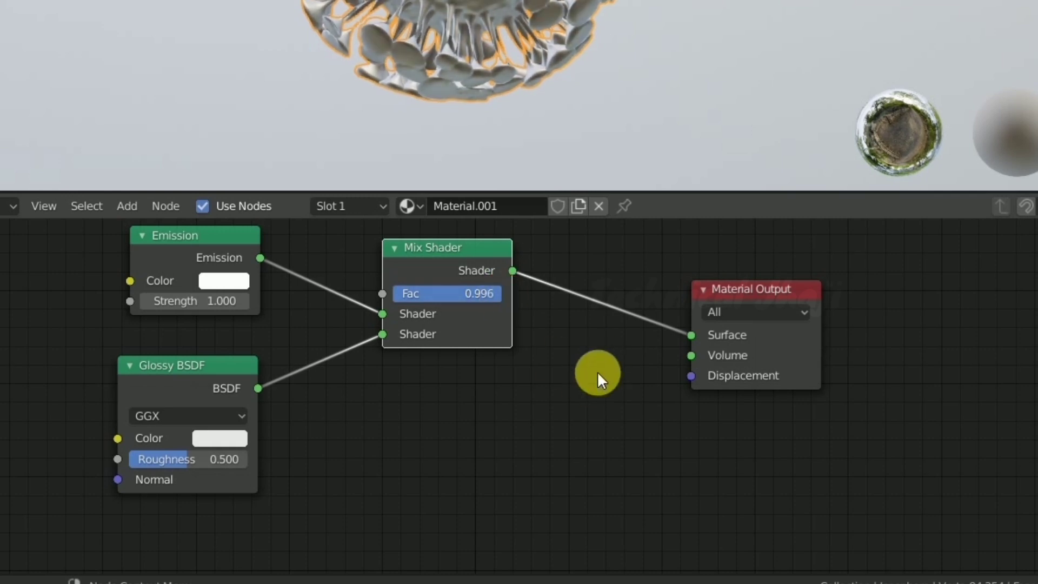
mouse_move(84, 224)
mouse_down()
mouse_move(476, 416)
mouse_move(530, 501)
mouse_up()
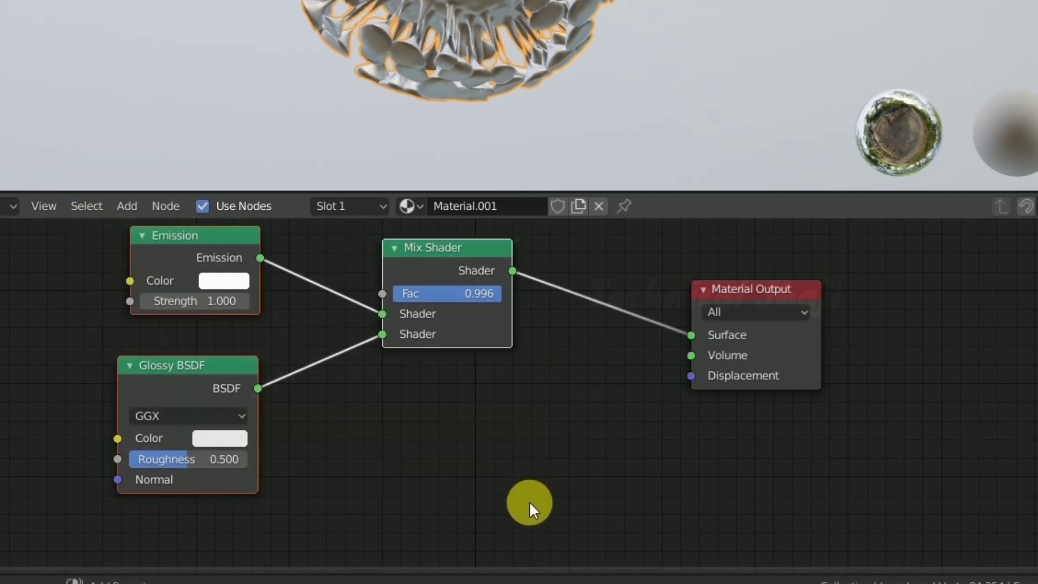
key(shift+g)
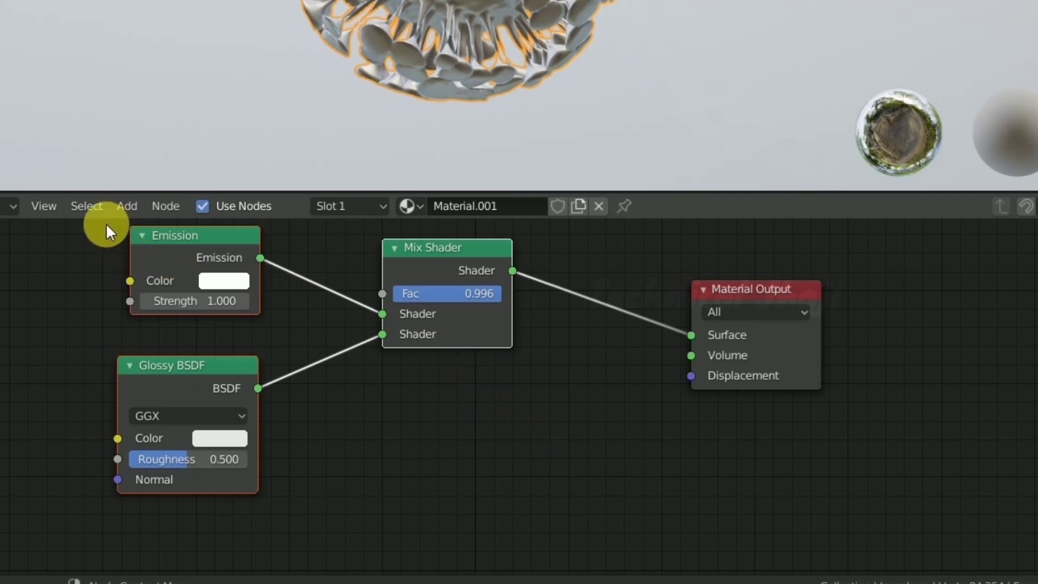
drag(106, 223, 525, 492)
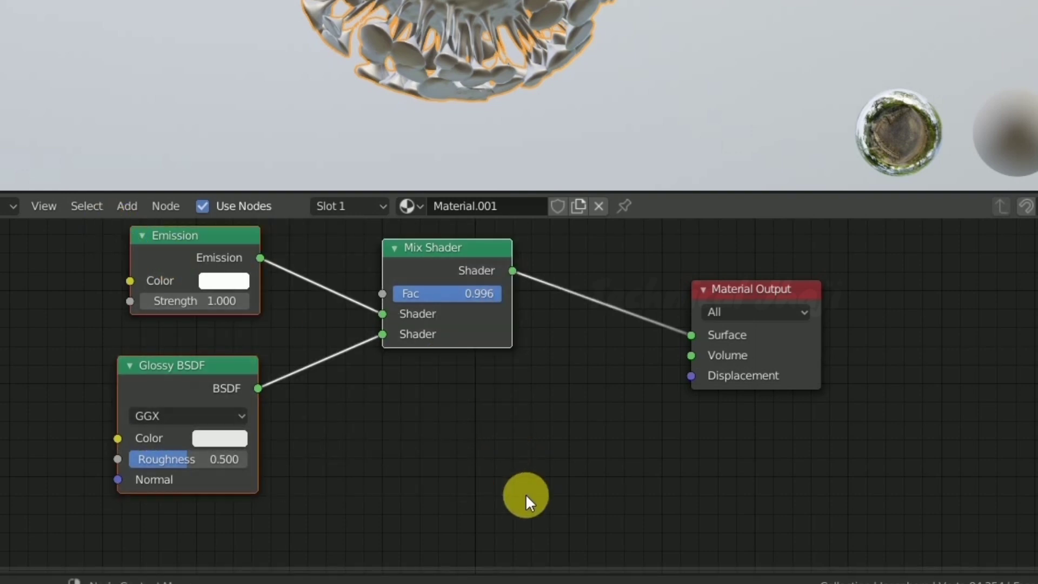
- Group the three shader nodes, exposing Emission Color, Glossy Color and Glossy Roughness as inputs
key(ctrl+g)
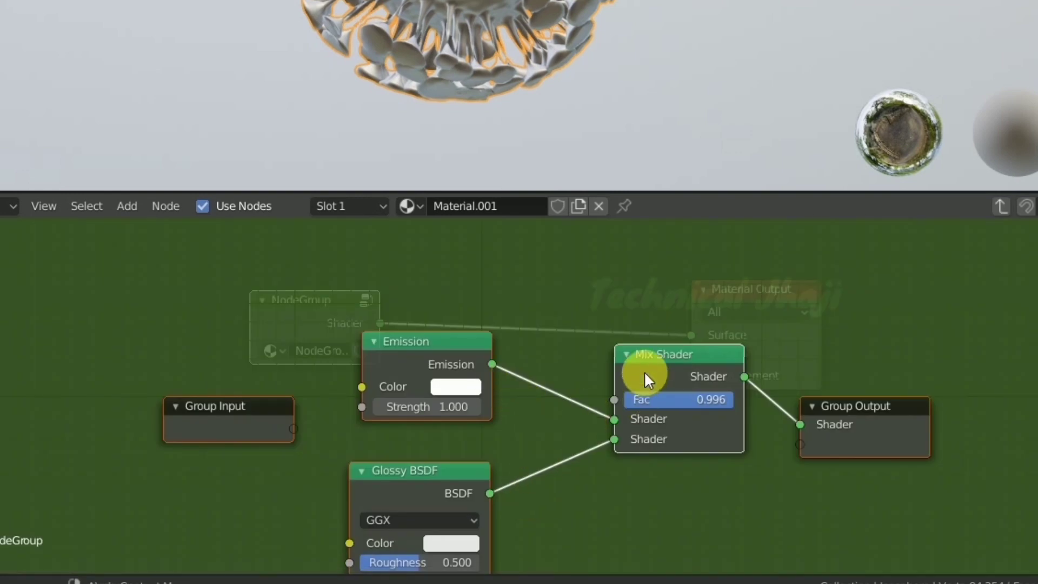
mouse_move(644, 353)
mouse_down()
mouse_move(484, 308)
mouse_move(523, 306)
mouse_up()
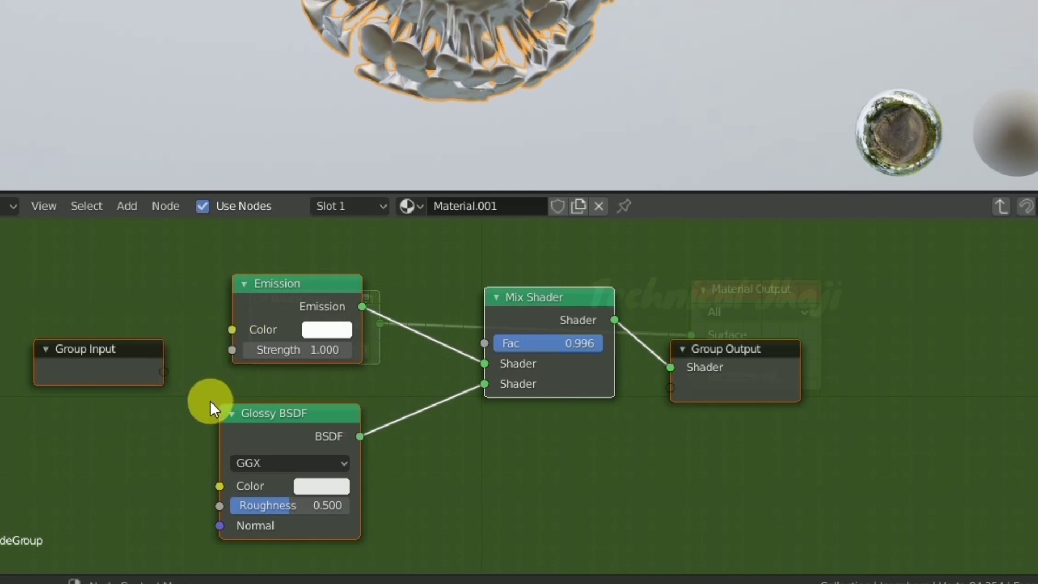
drag(232, 329, 163, 372)
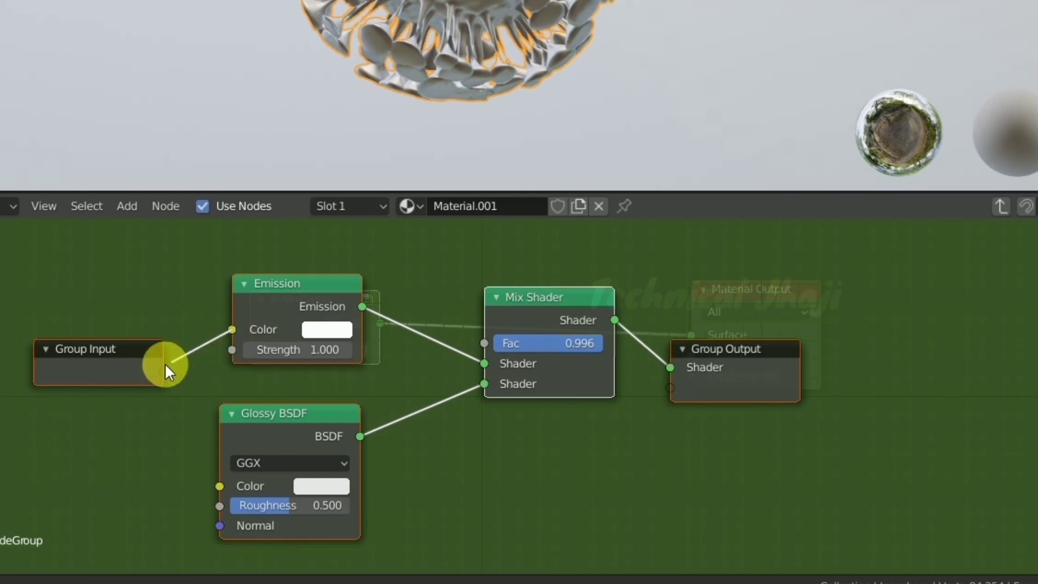
drag(220, 486, 163, 392)
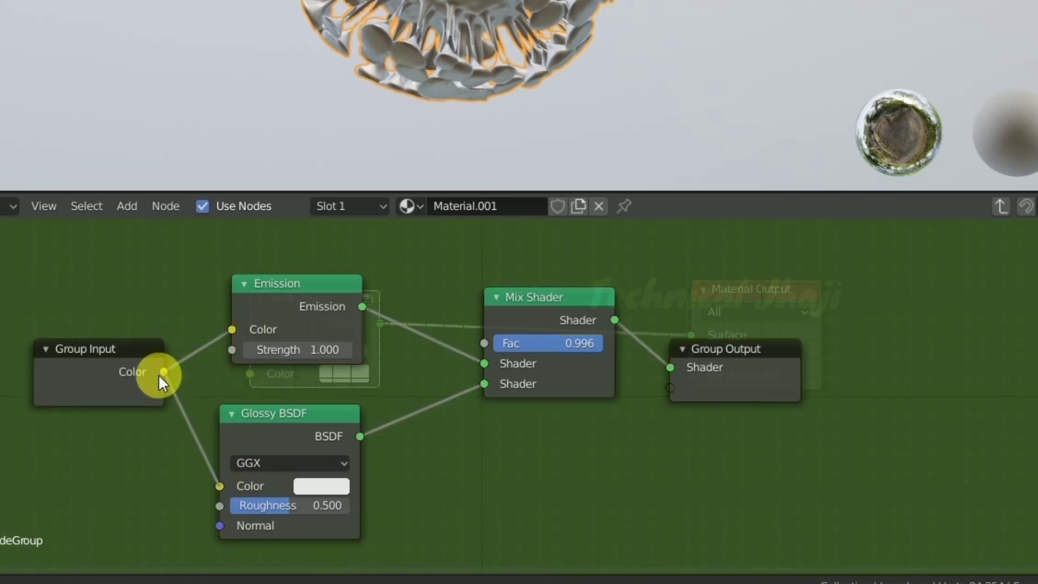
drag(219, 506, 164, 412)
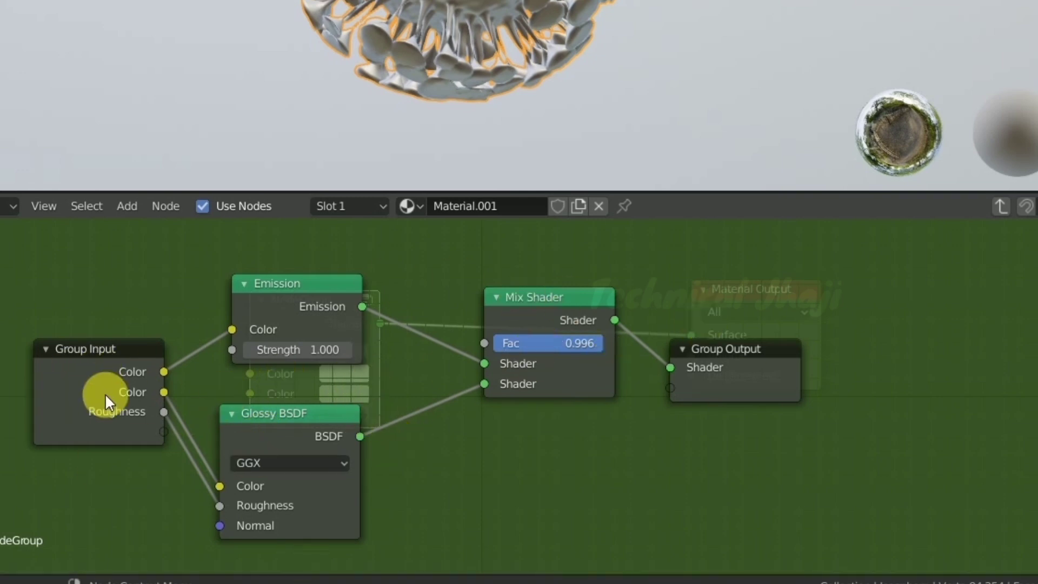
click(1002, 205)
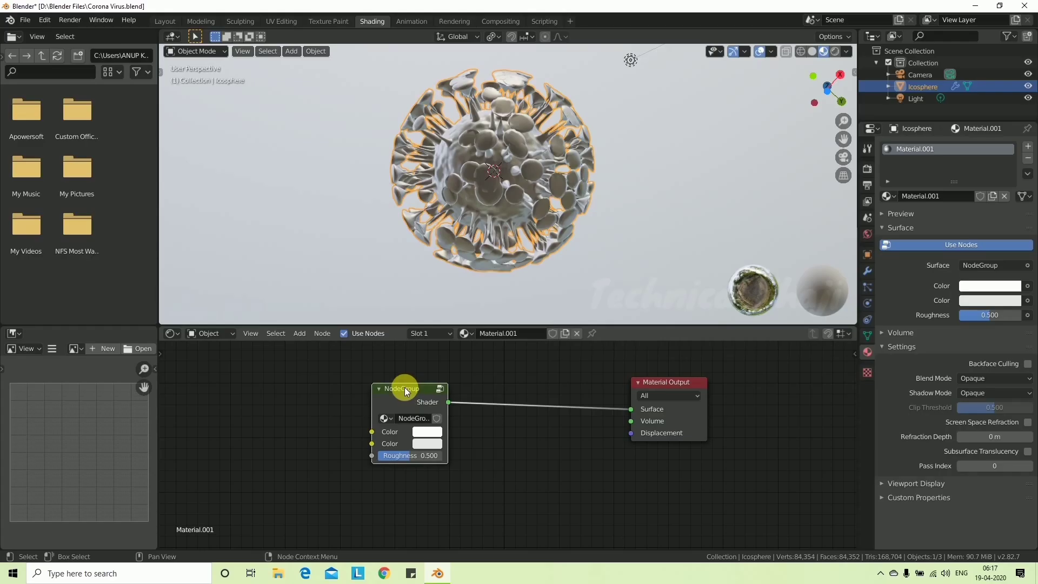
- Move the NodeGroup node to the left in the material tree
drag(404, 387, 373, 388)
click(373, 387)
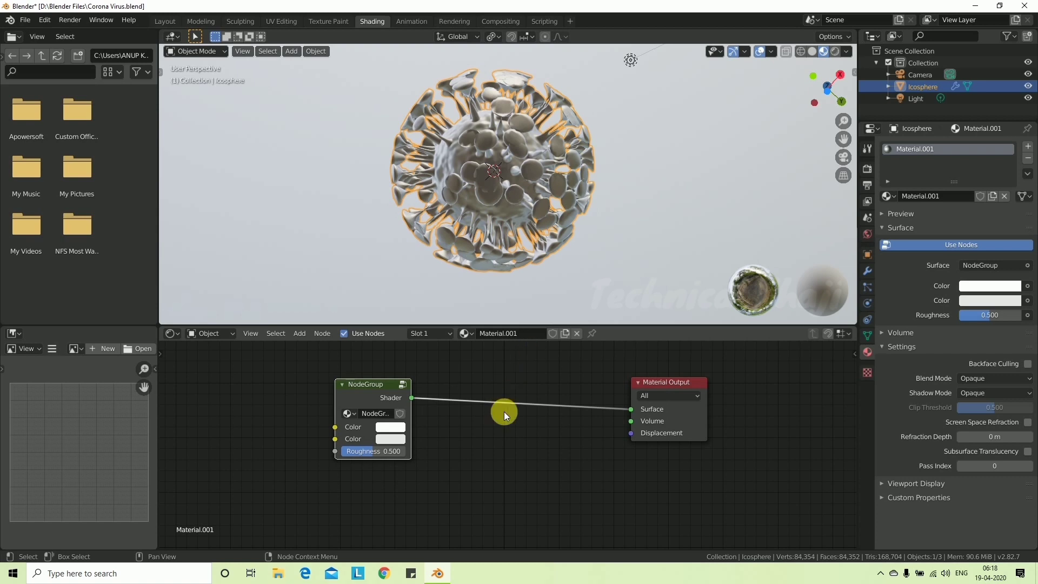
mouse_move(469, 138)
middle_down()
mouse_move(492, 170)
mouse_move(505, 147)
middle_up()
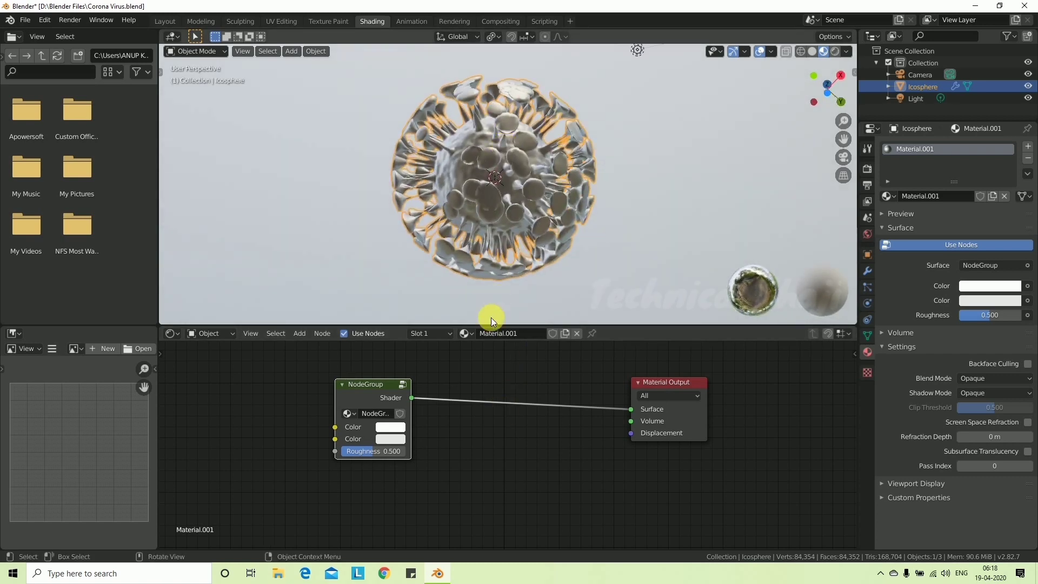
right_click(488, 448)
key(Escape)
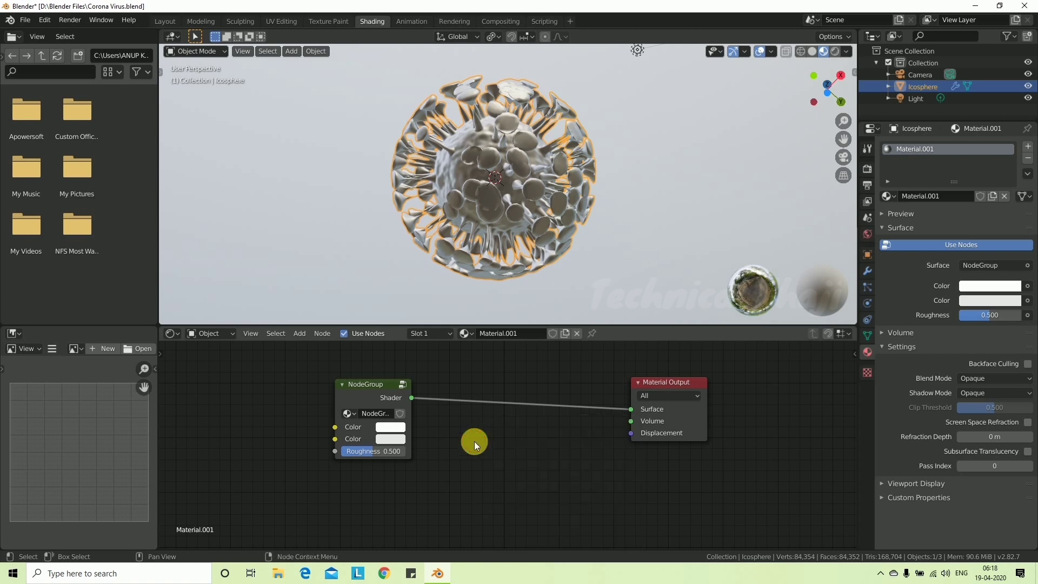
key(ctrl)
- Add a Layer Weight node below the node group
key(shift+a)
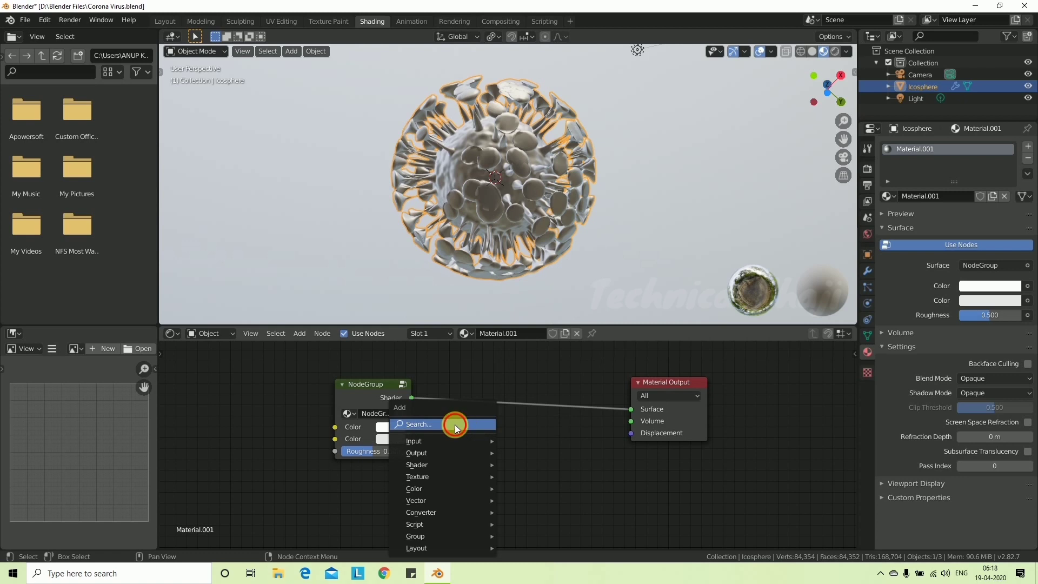
click(456, 426)
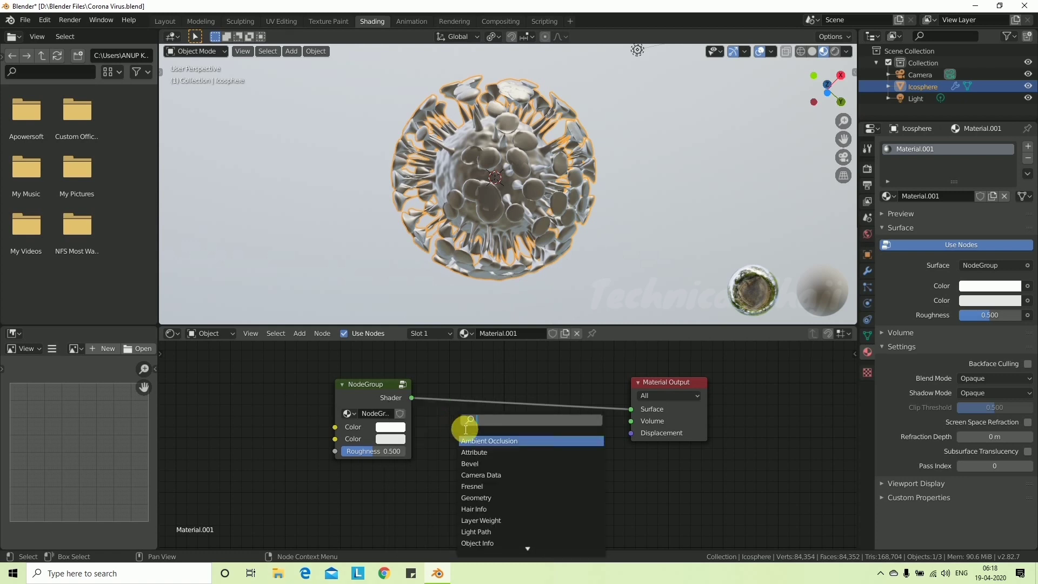
text(lat)
key(BackSpace)
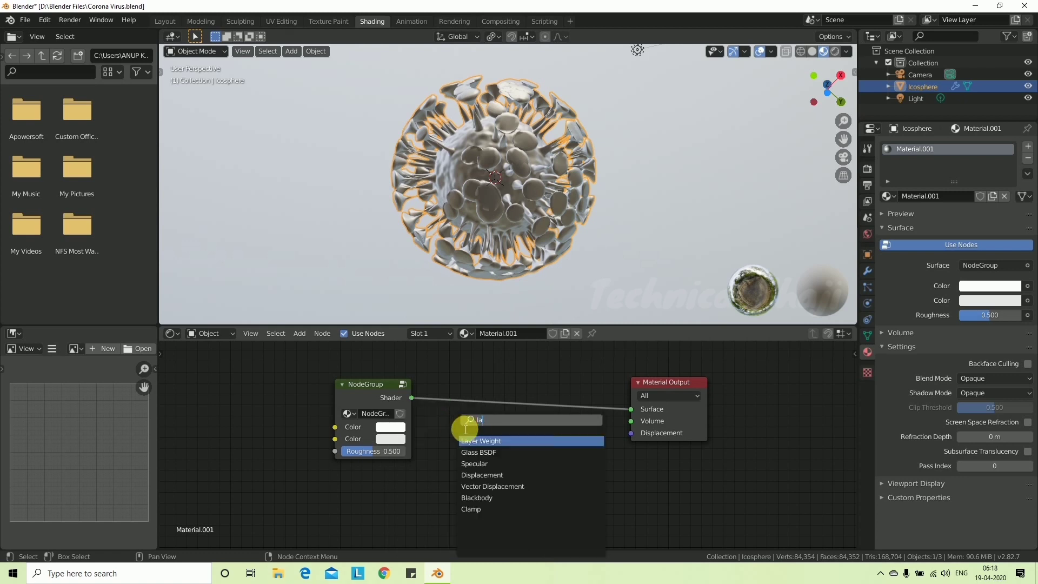
text(yer)
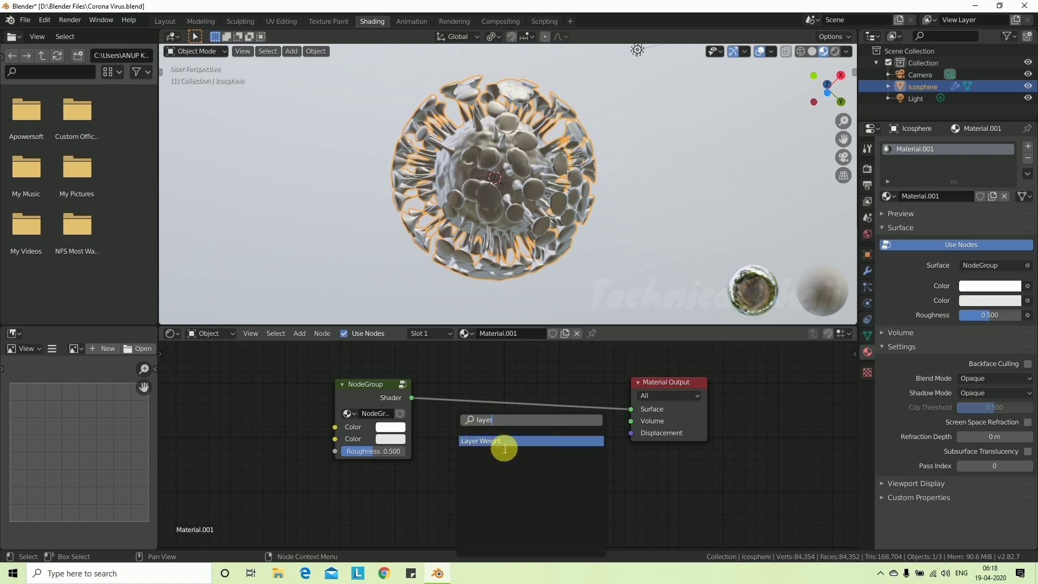
click(502, 444)
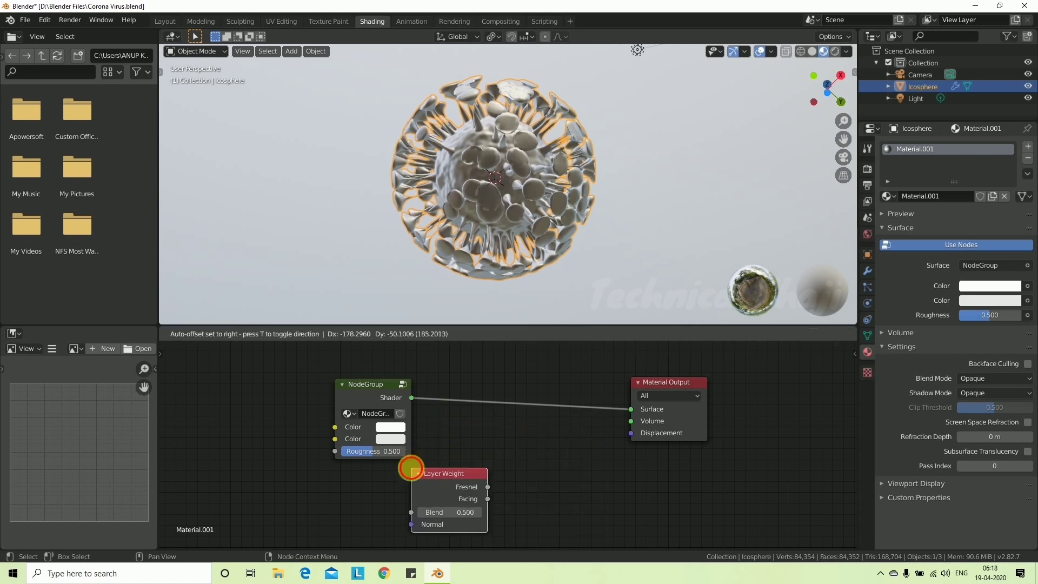
click(416, 472)
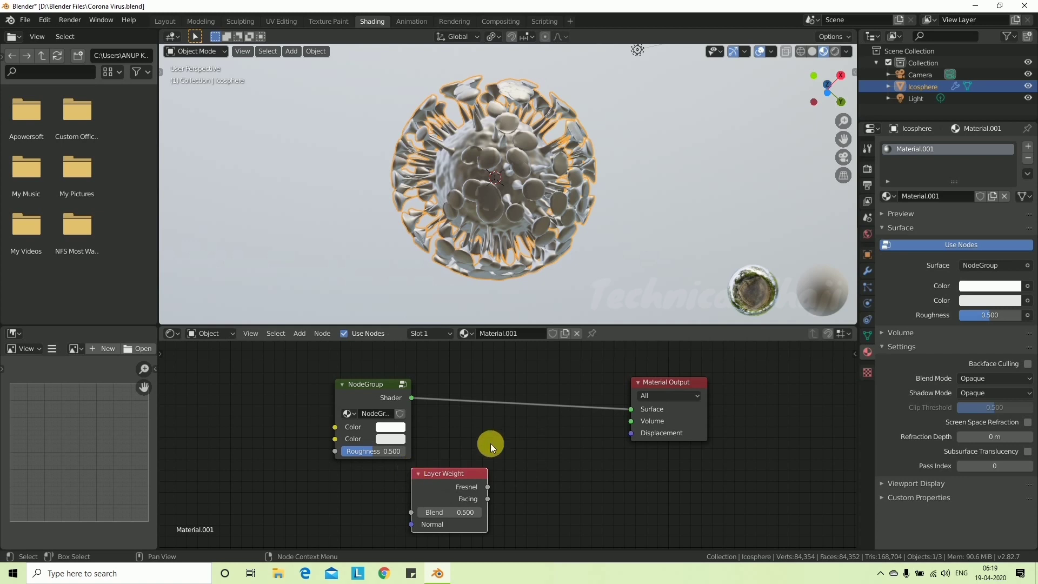
- Add a ColorRamp node near the Material Output
key(ctrl+f)
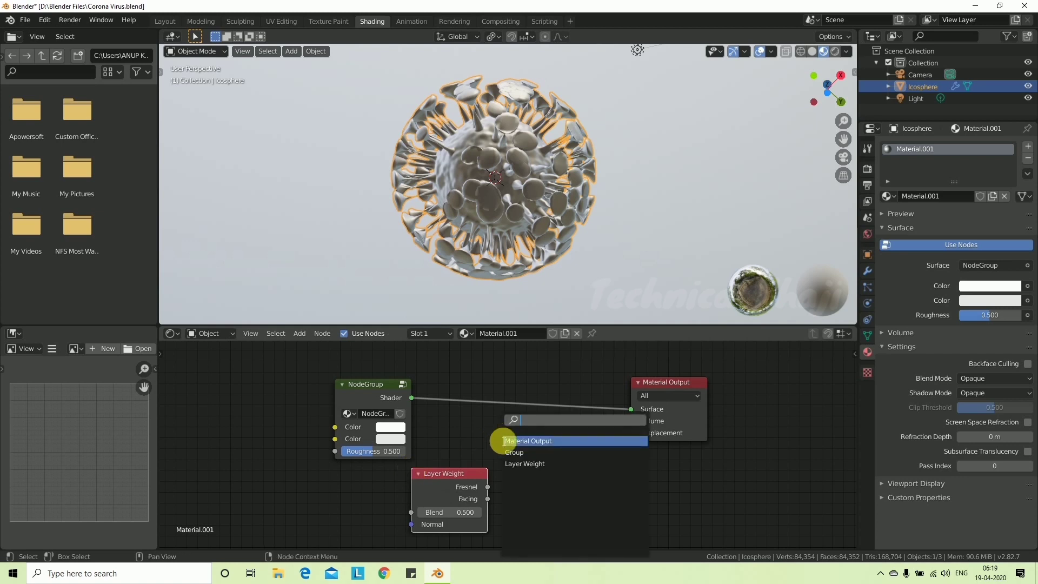
key(Escape)
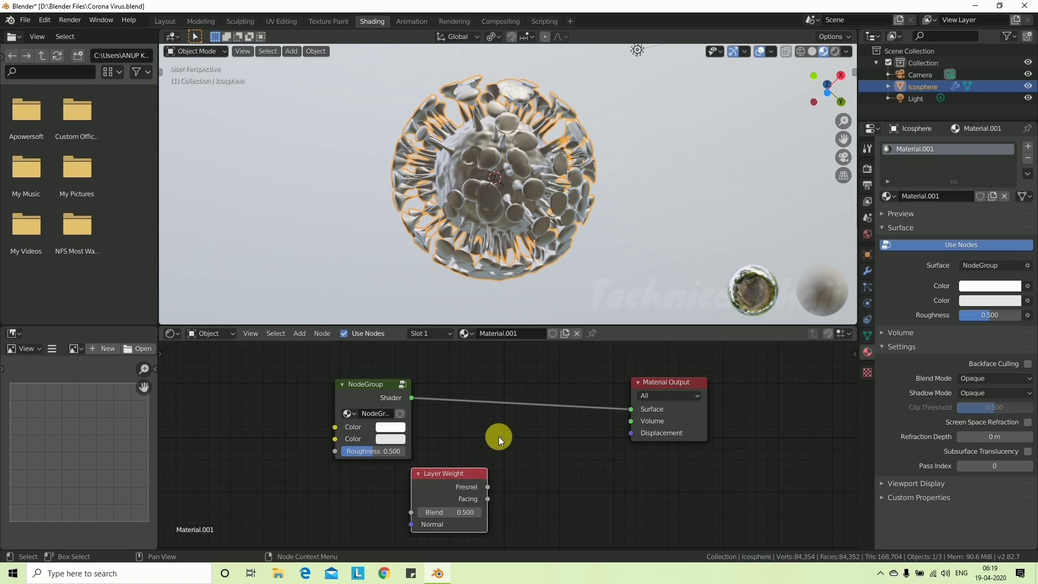
key(shift+a)
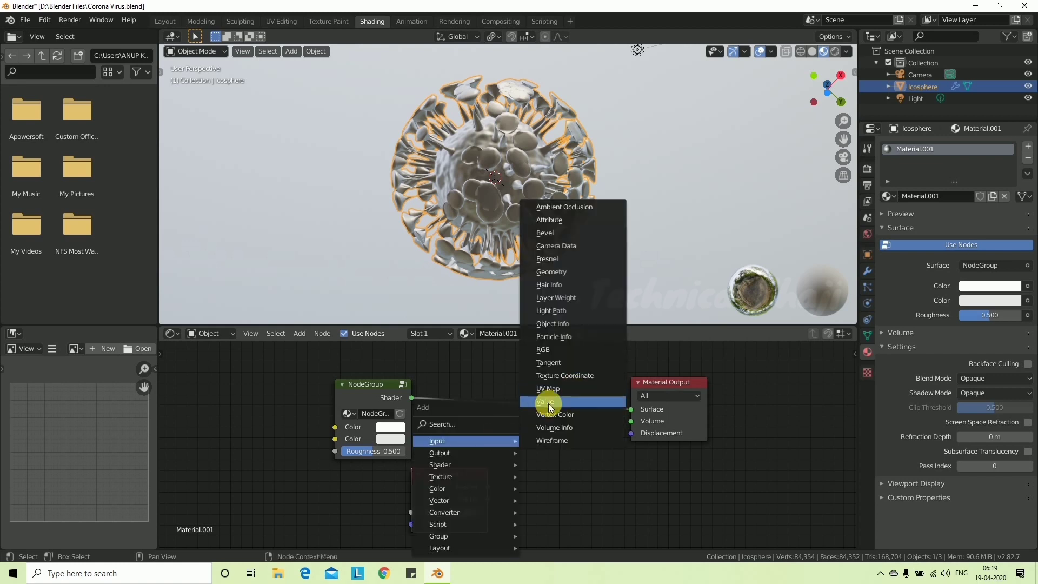
click(498, 424)
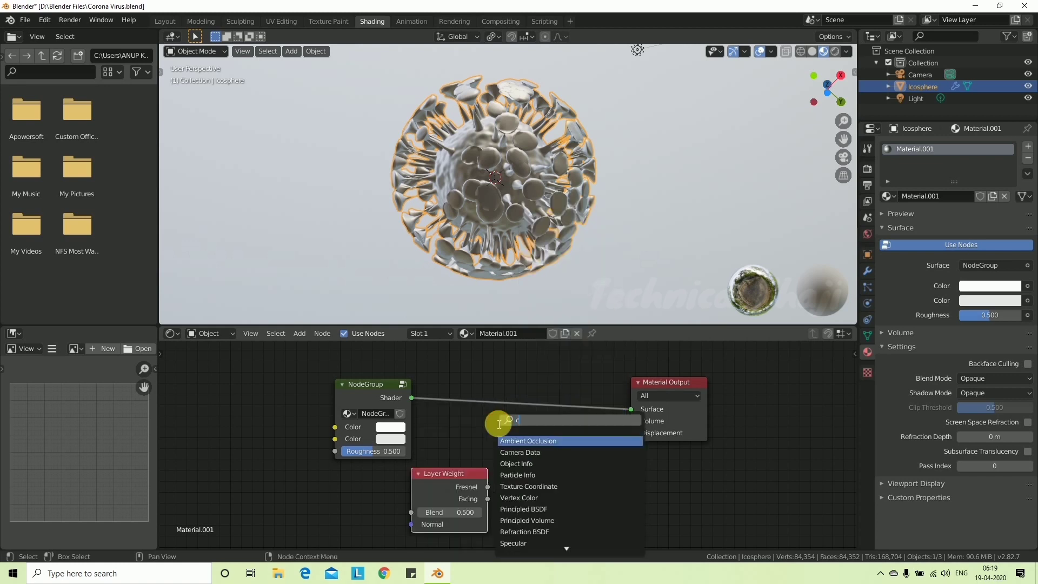
text(clo)
key(BackSpace)
key(BackSpace)
text(olo)
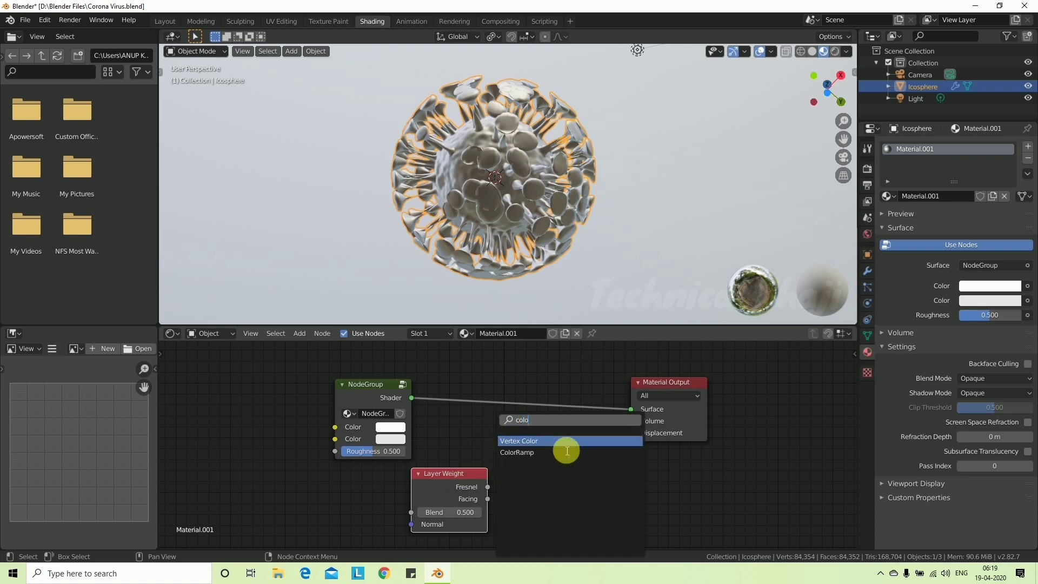
click(551, 453)
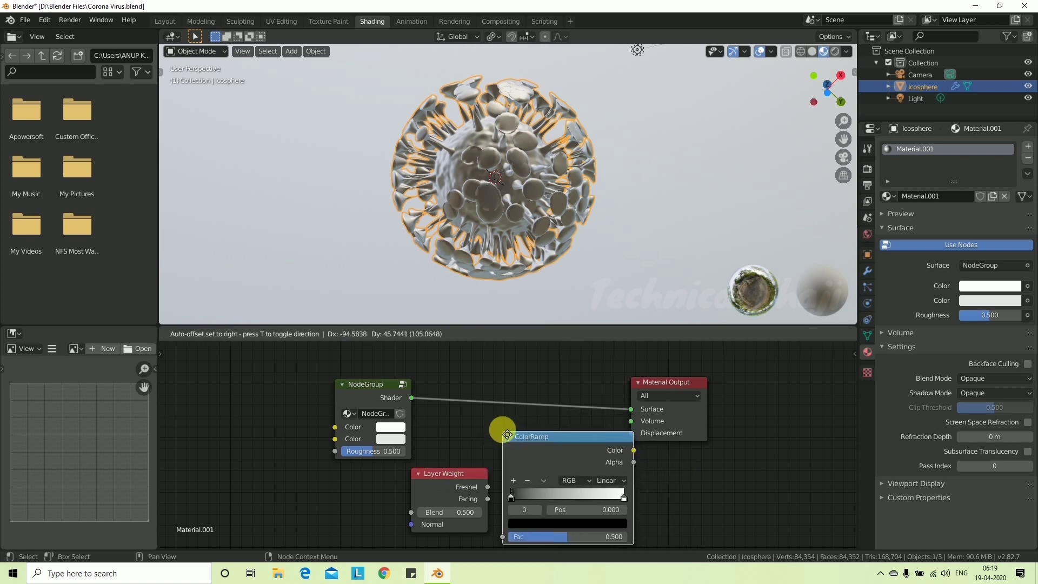
click(492, 420)
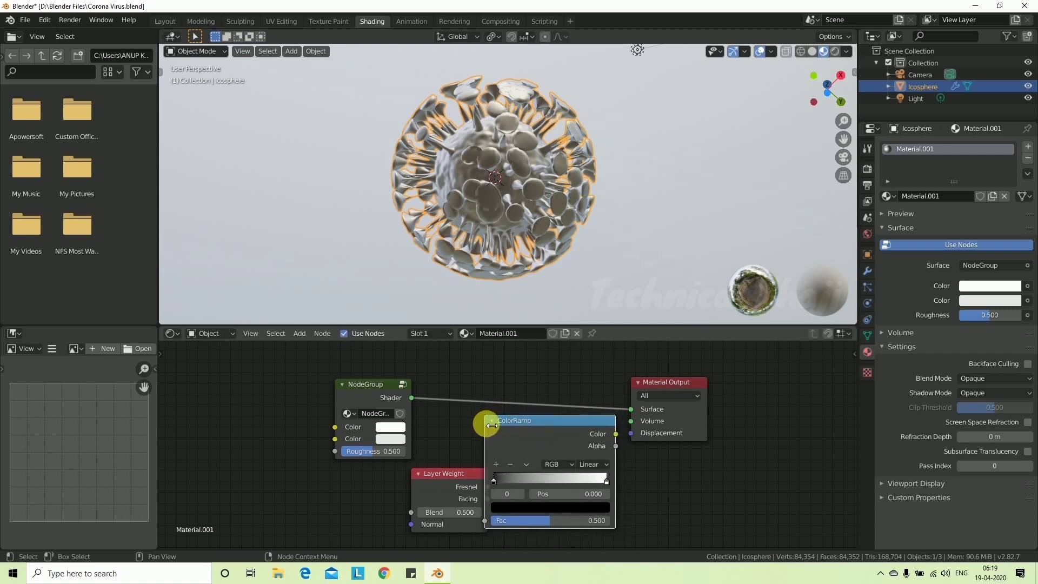
- Feed Layer Weight (Blend 0.6) into the ColorRamp Fac and the ramp colour into Surface
drag(485, 425, 507, 427)
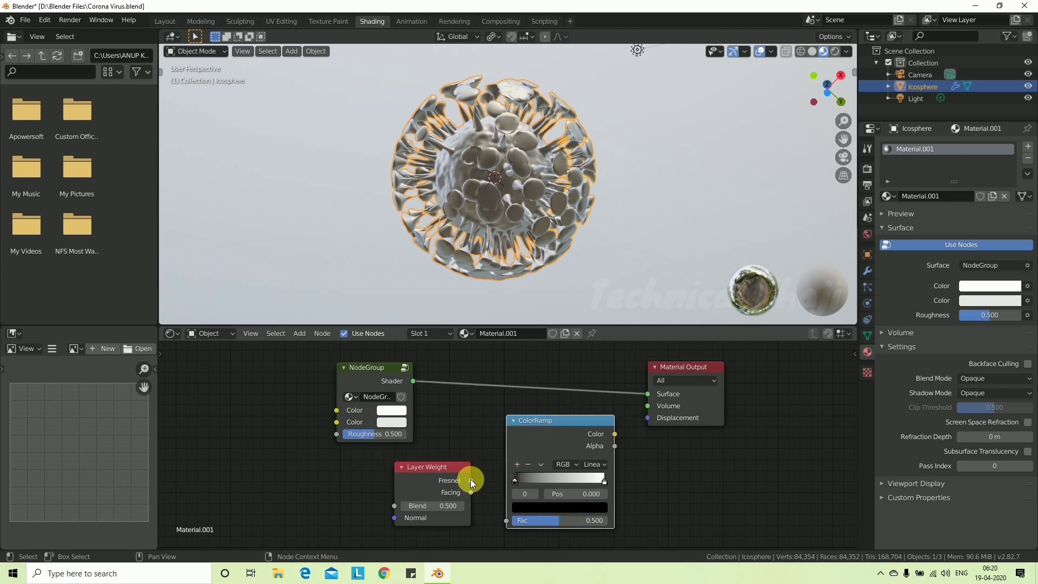
drag(471, 492, 506, 520)
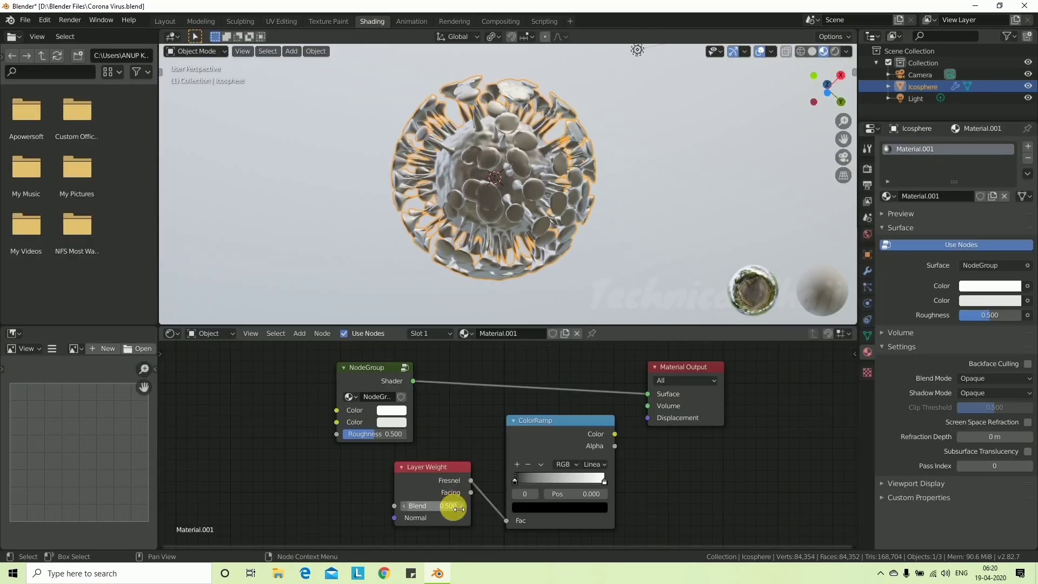
click(453, 506)
text(6)
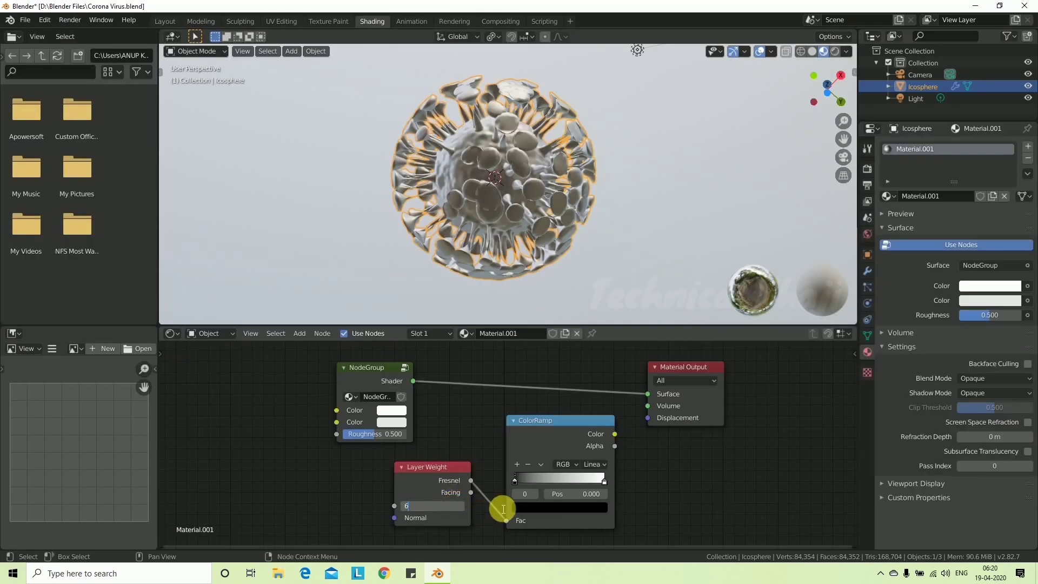
key(BackSpace)
text(.6)
key(Return)
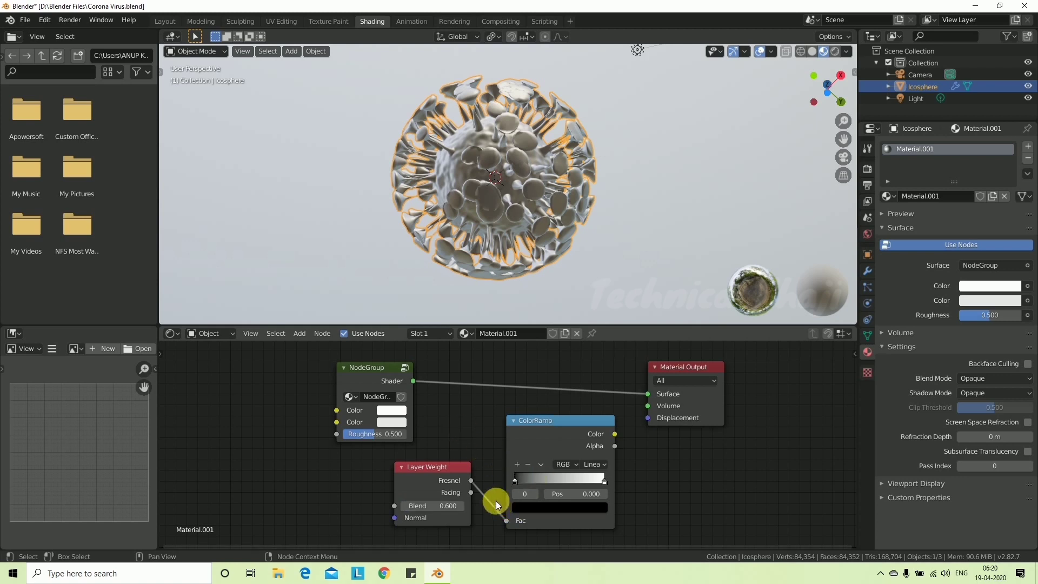
drag(616, 433, 647, 394)
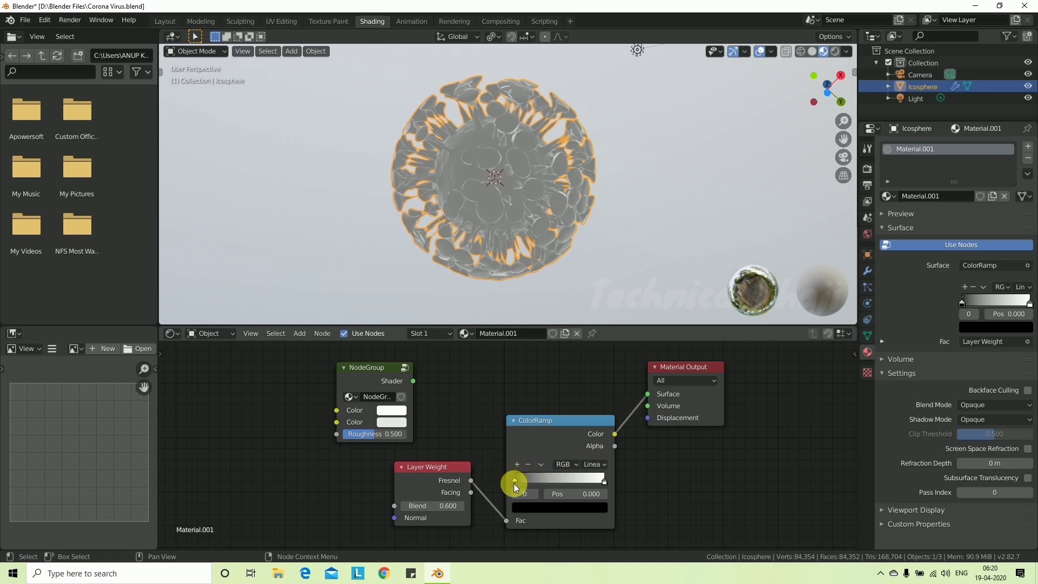
- Narrow the ColorRamp: black stop to about 0.19, white stop to about 0.54
drag(519, 481, 523, 475)
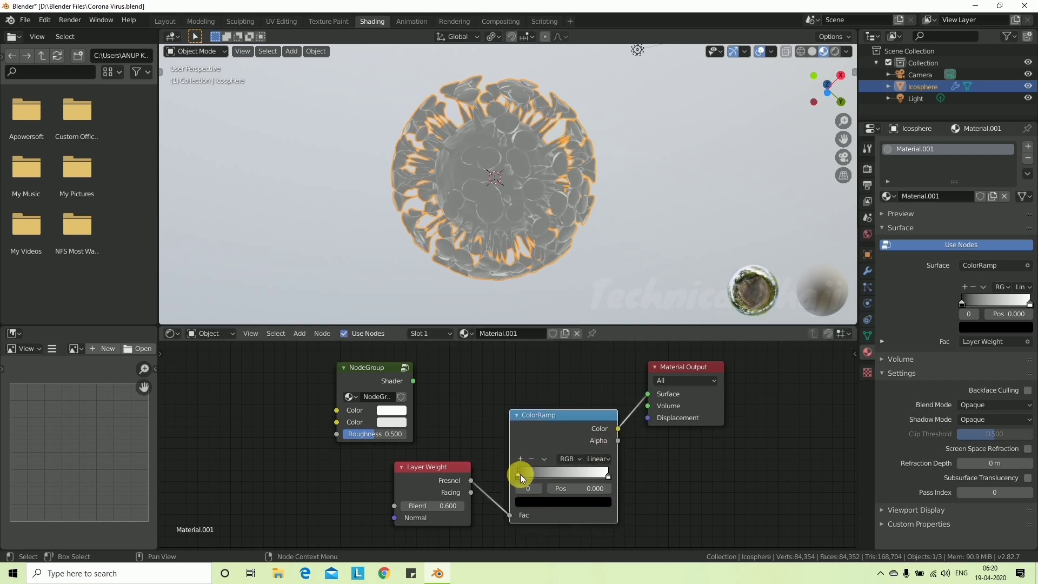
drag(520, 479, 539, 484)
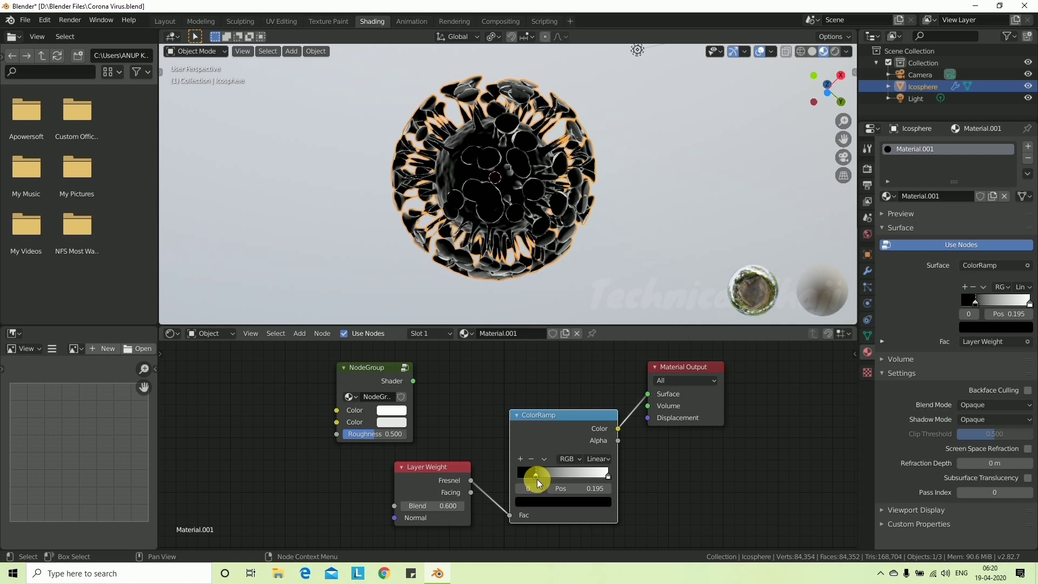
drag(577, 478, 550, 457)
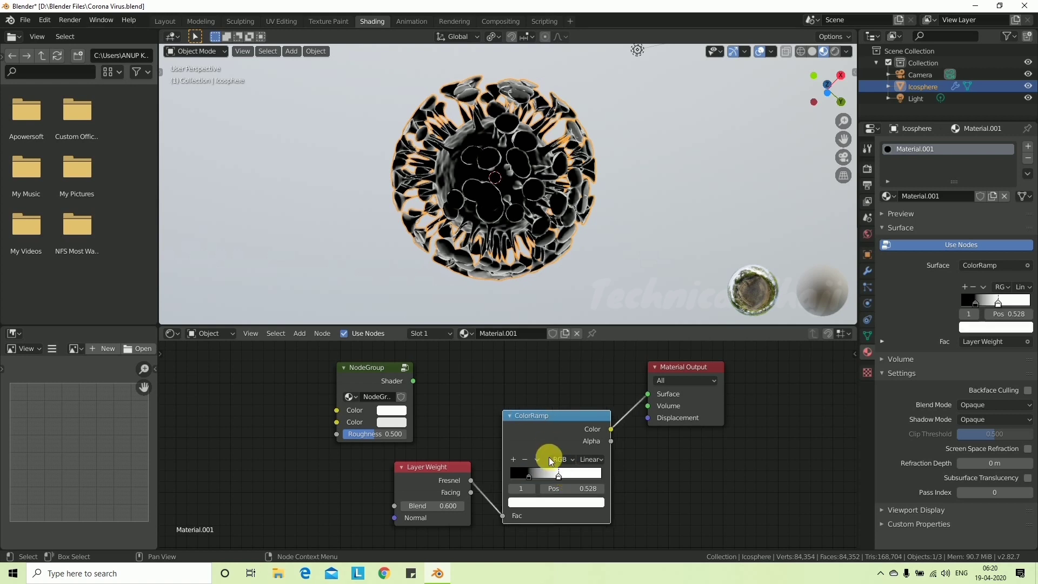
click(528, 475)
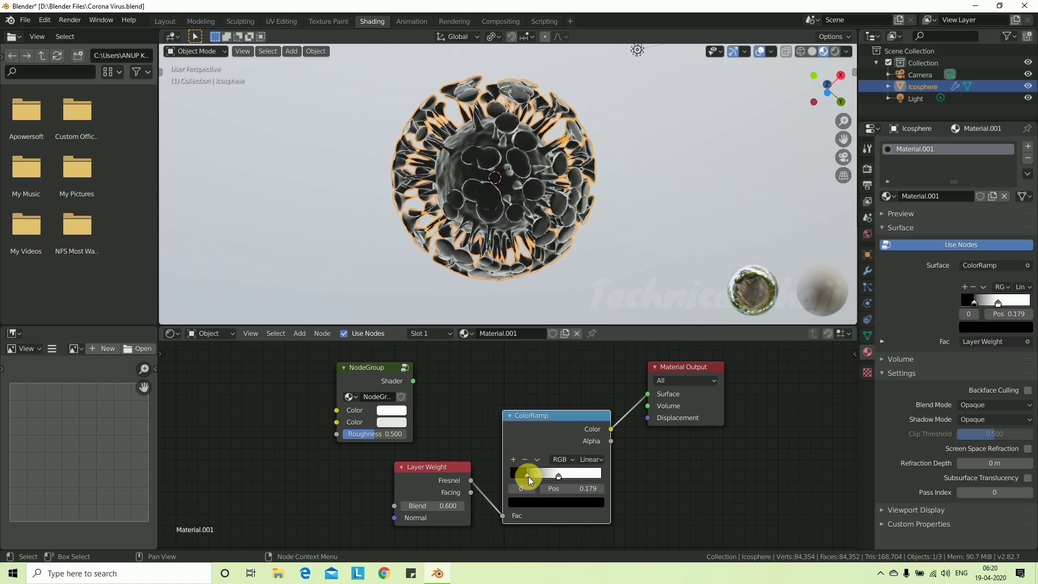
drag(528, 475, 530, 476)
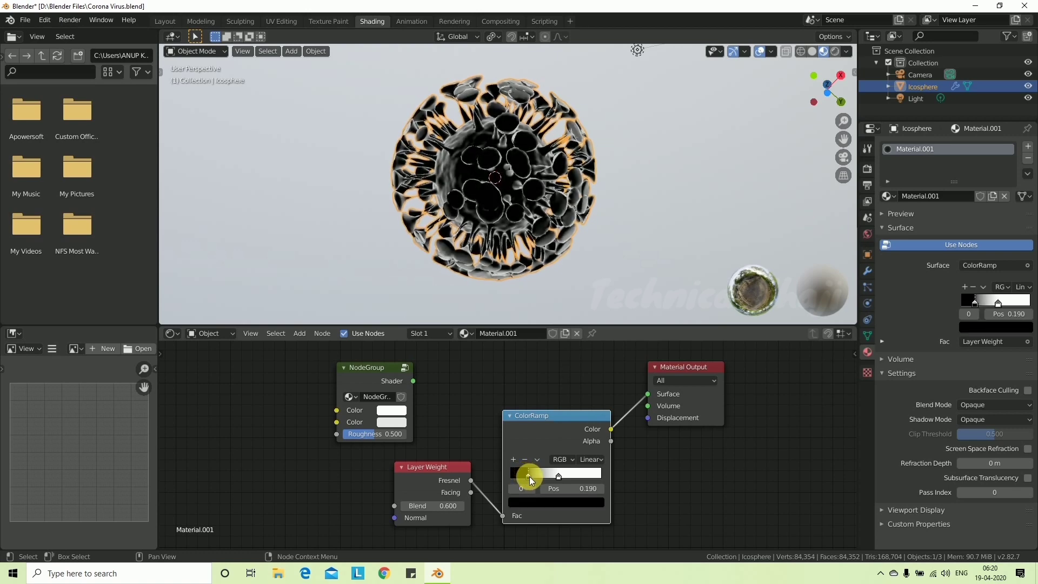
click(558, 476)
- Make the ColorRamp's white stop bright orange
click(550, 504)
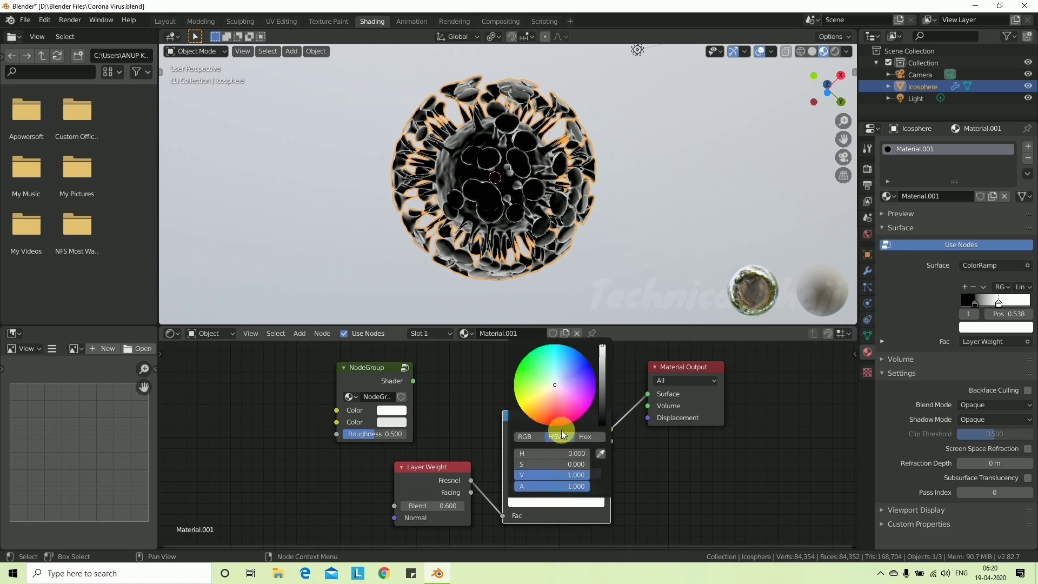
drag(556, 397, 539, 423)
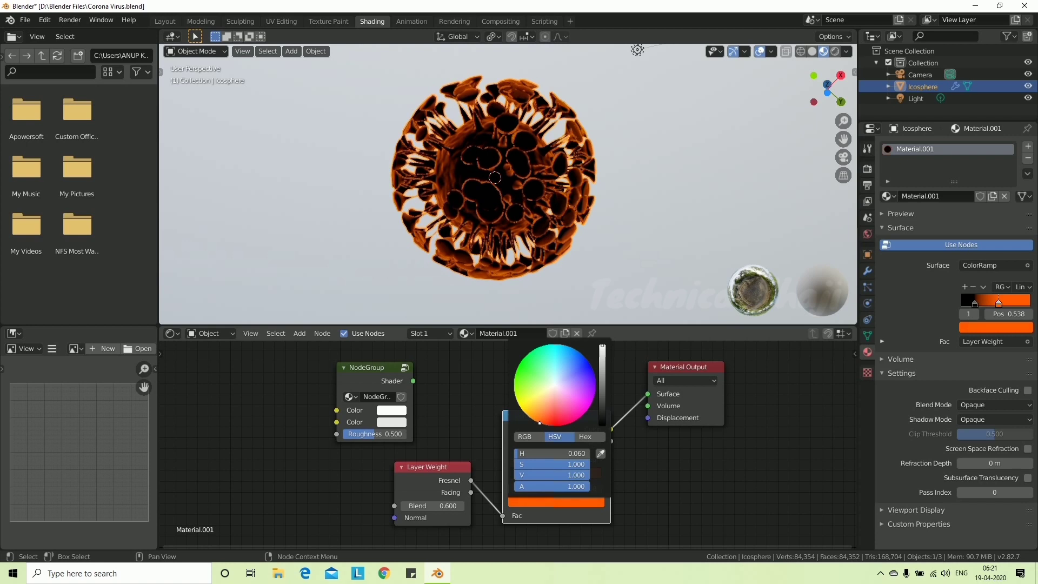
drag(539, 423, 536, 421)
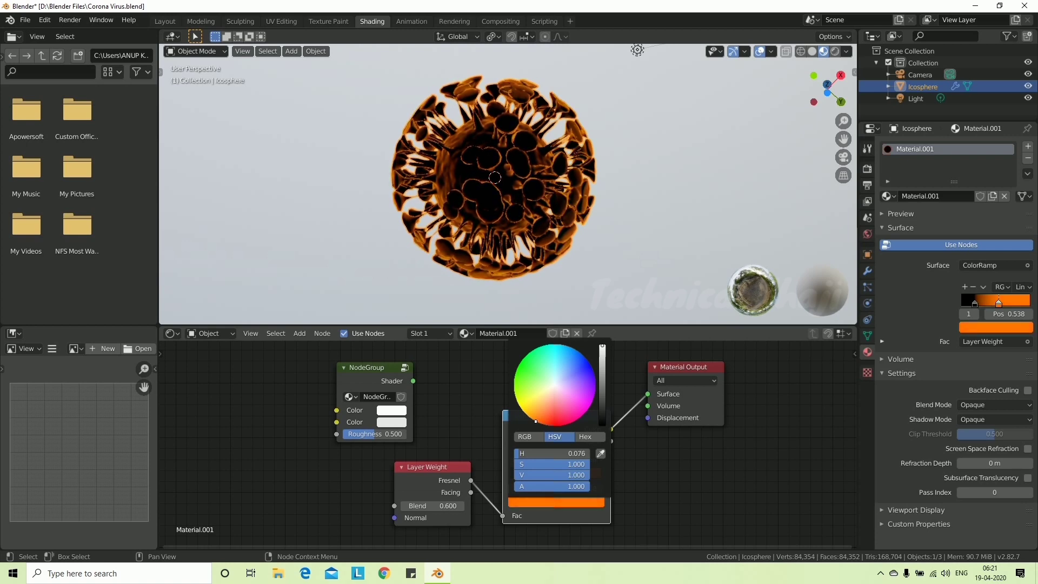
click(510, 420)
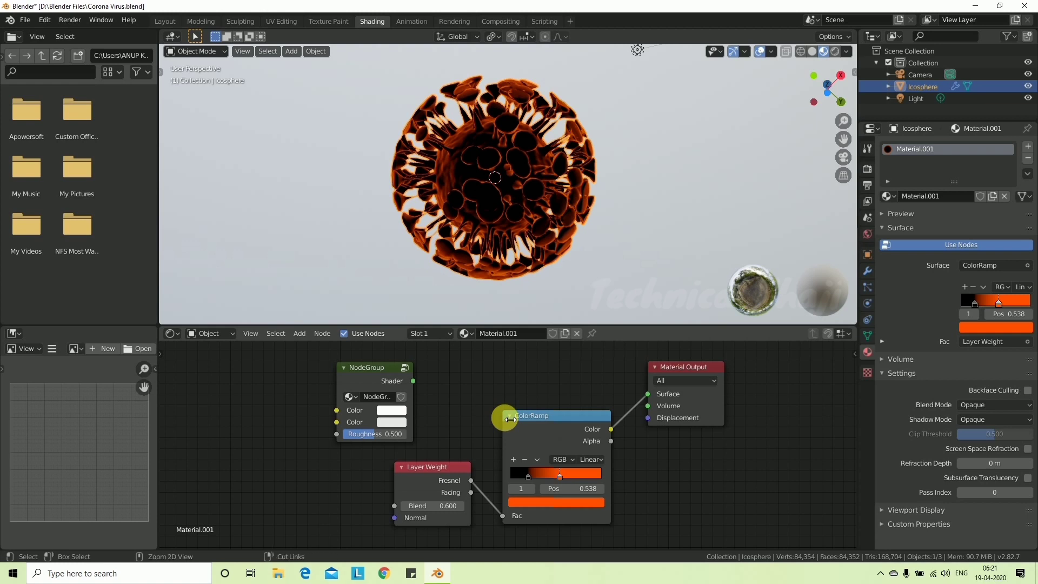
- Search the node Add menu for 'emi' to find the Emission node
key(shift+a)
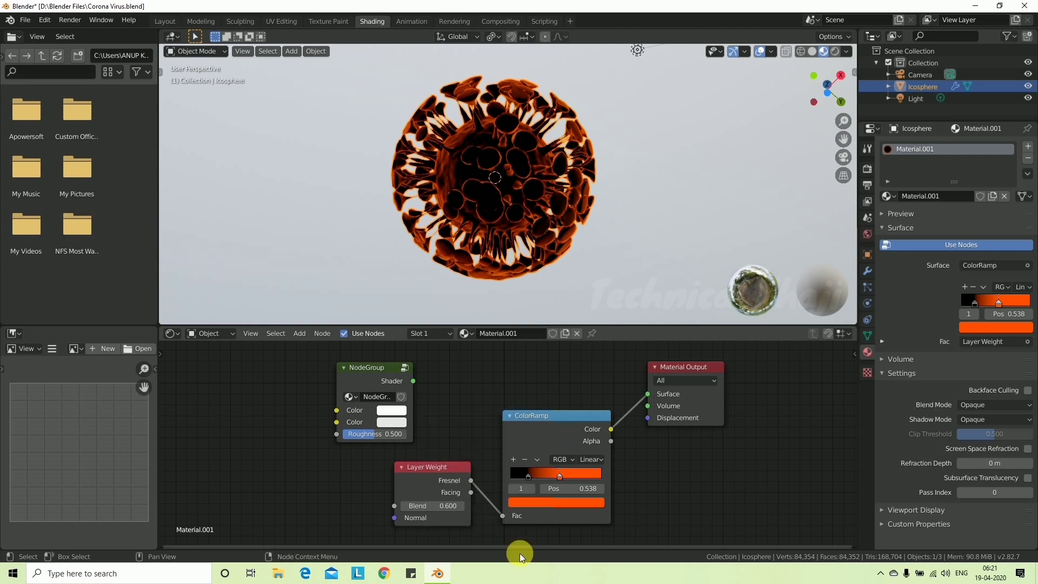
key(shift+a)
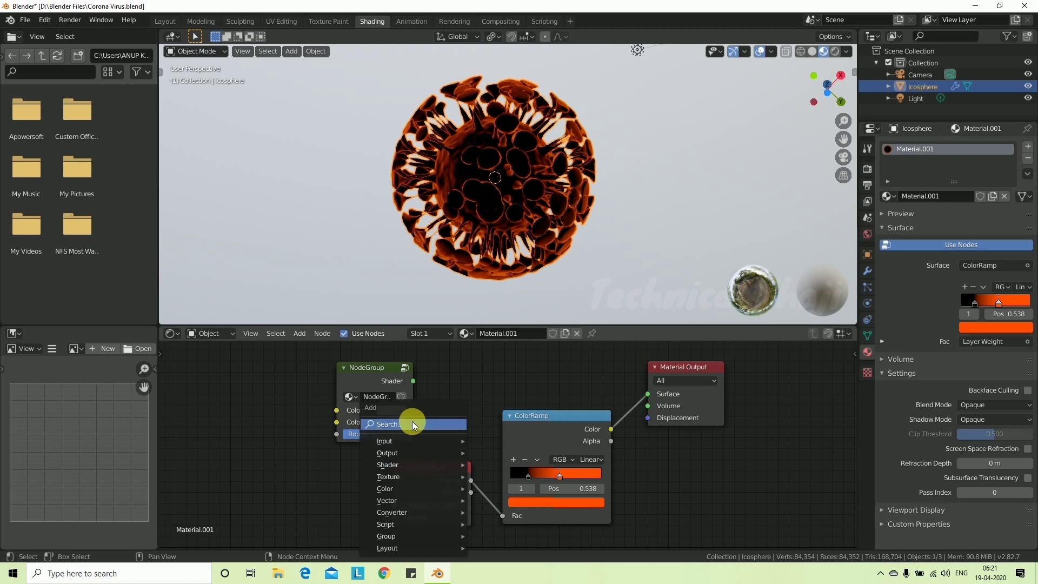
click(412, 421)
text(emi)
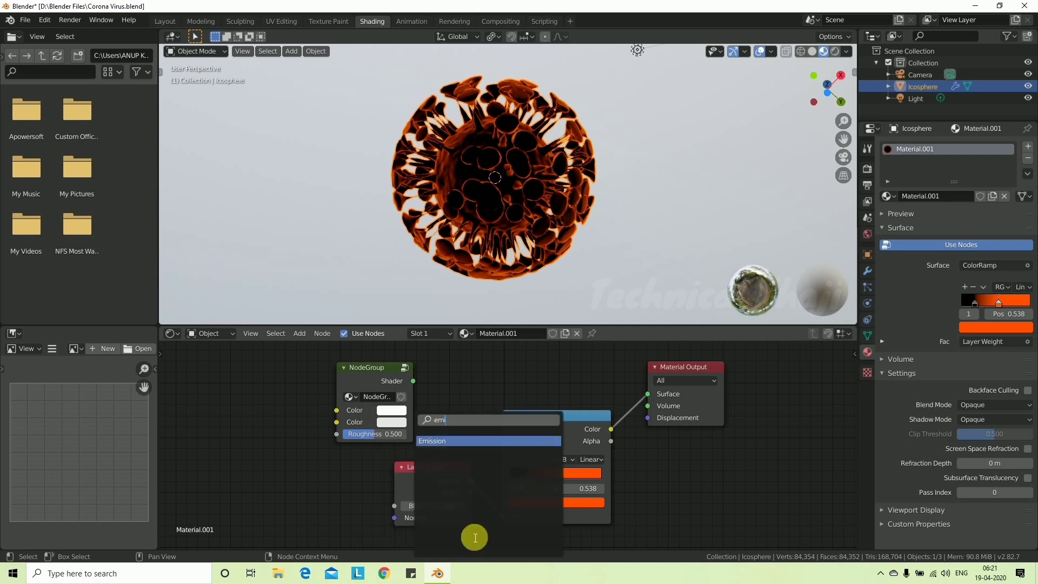
- Add an Emission node fed by the ColorRamp colour and driving the Material Output Surface
click(474, 440)
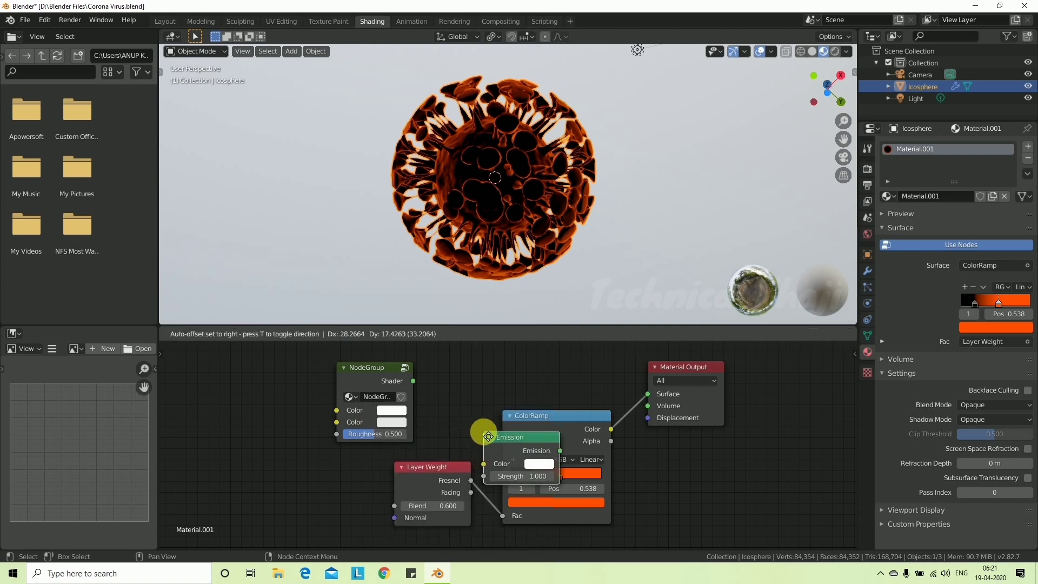
click(640, 467)
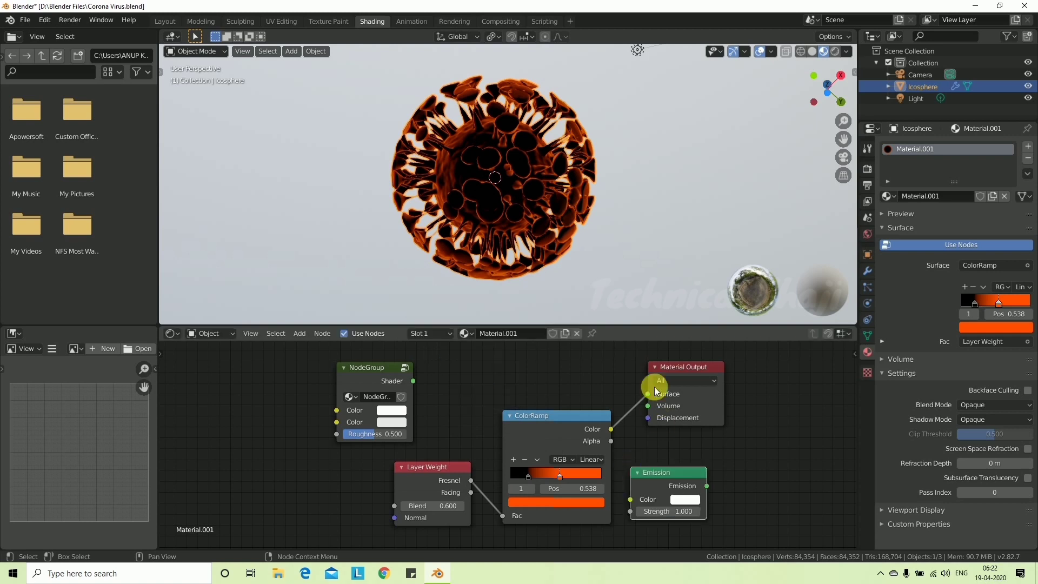
drag(683, 366, 758, 367)
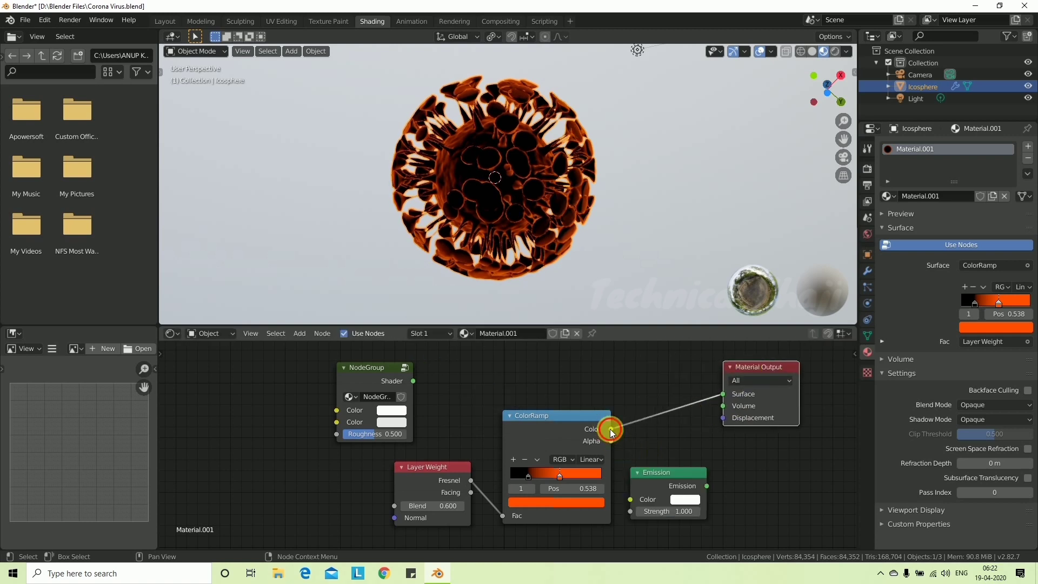
drag(611, 429, 630, 499)
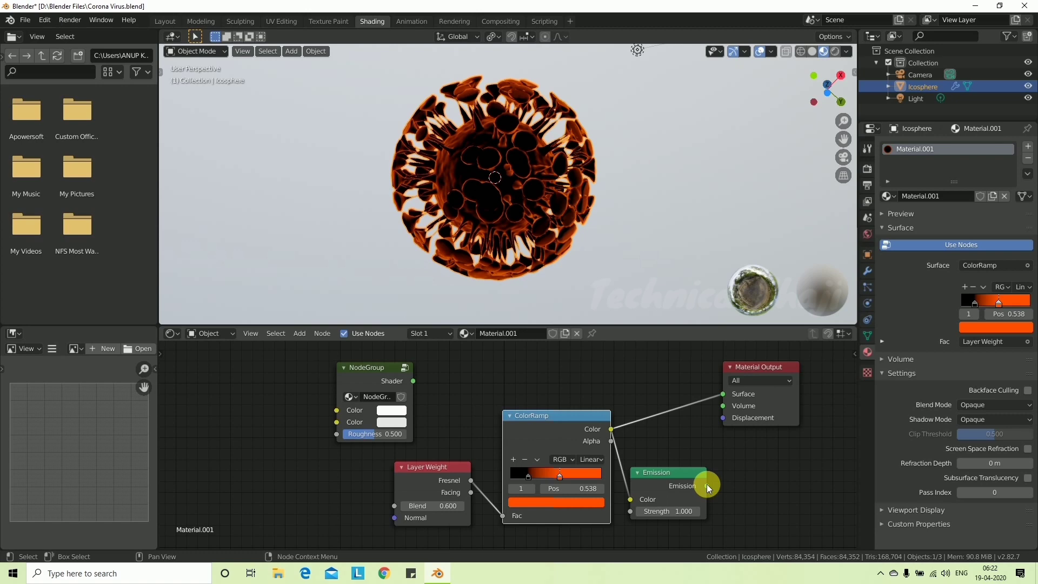
drag(706, 485, 721, 393)
drag(768, 368, 801, 386)
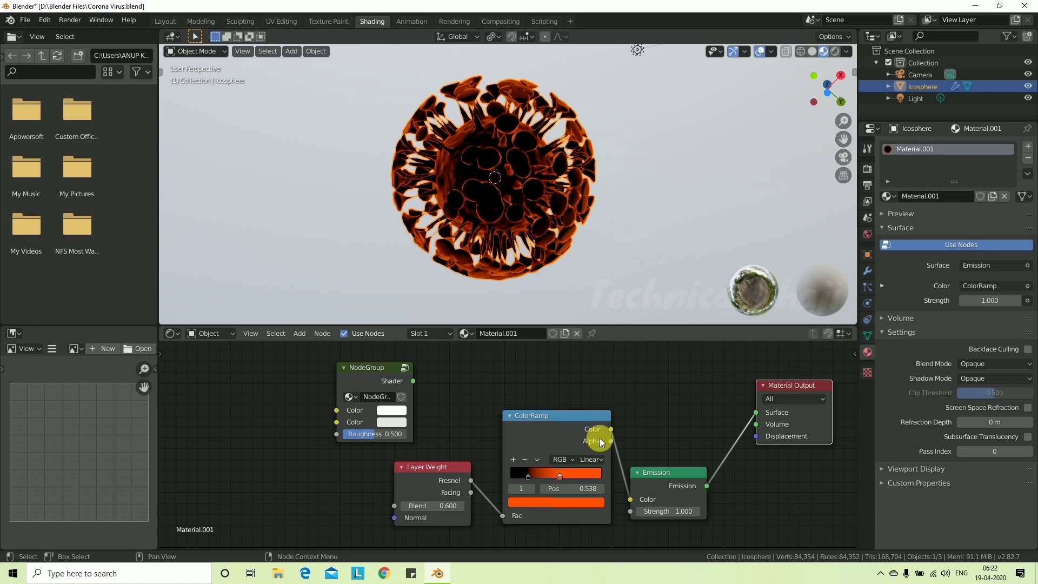
mouse_move(515, 184)
middle_down()
mouse_move(530, 203)
mouse_move(593, 180)
mouse_move(608, 202)
mouse_move(507, 202)
mouse_move(493, 216)
mouse_move(439, 164)
mouse_move(404, 173)
mouse_move(475, 177)
middle_up()
- Set the ColorRamp black stop near 0.200 and move the orange stop to 0.431
scroll(475, 176, down, 3)
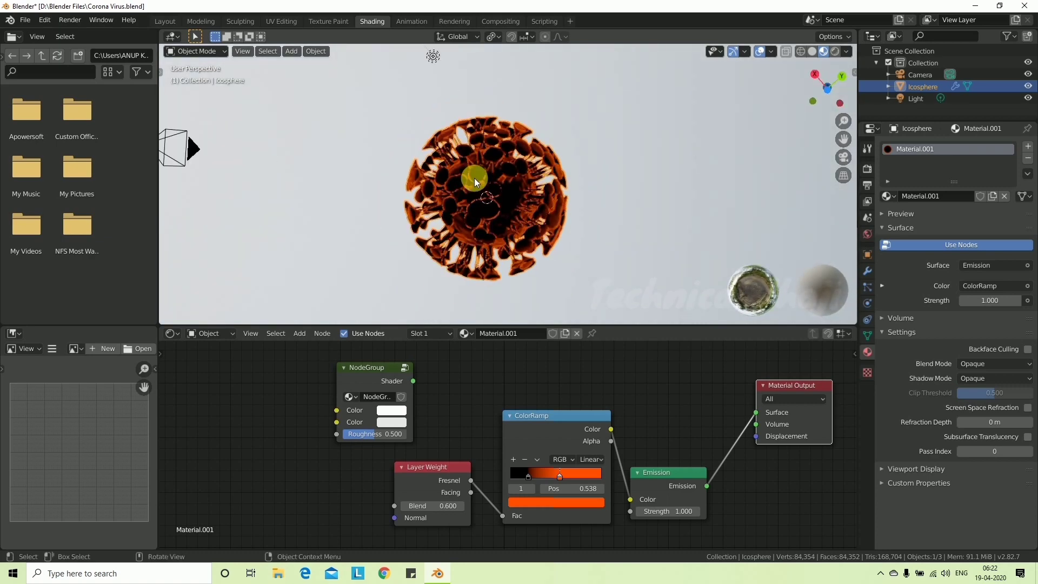
scroll(475, 178, down, 1)
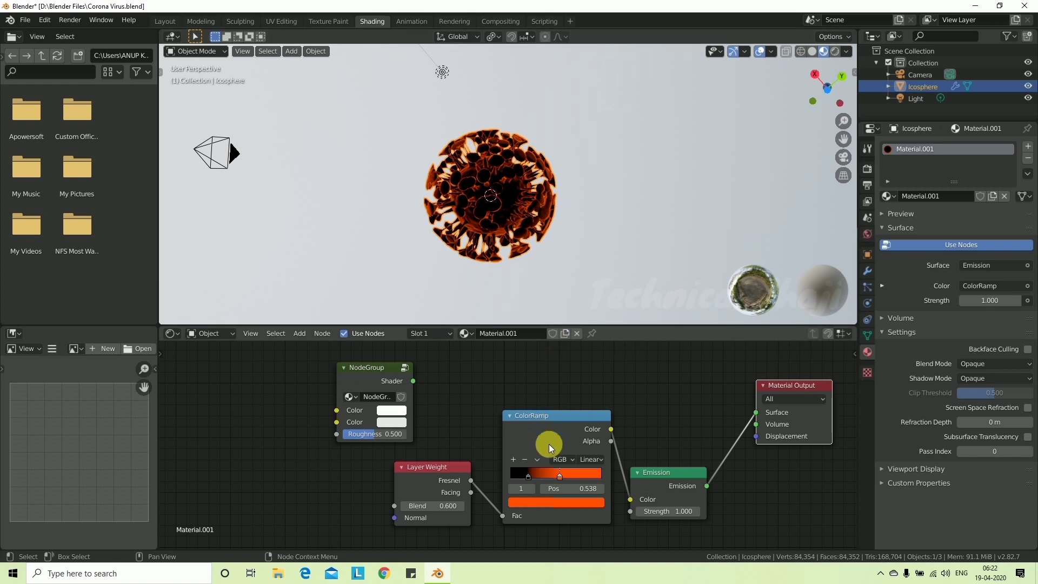
drag(528, 475, 527, 476)
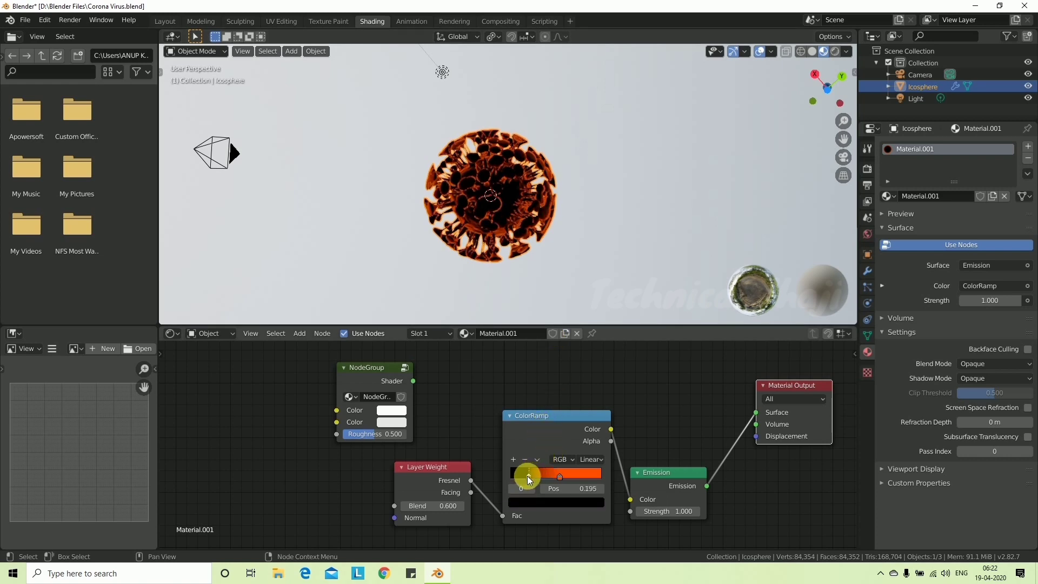
scroll(511, 260, up, 3)
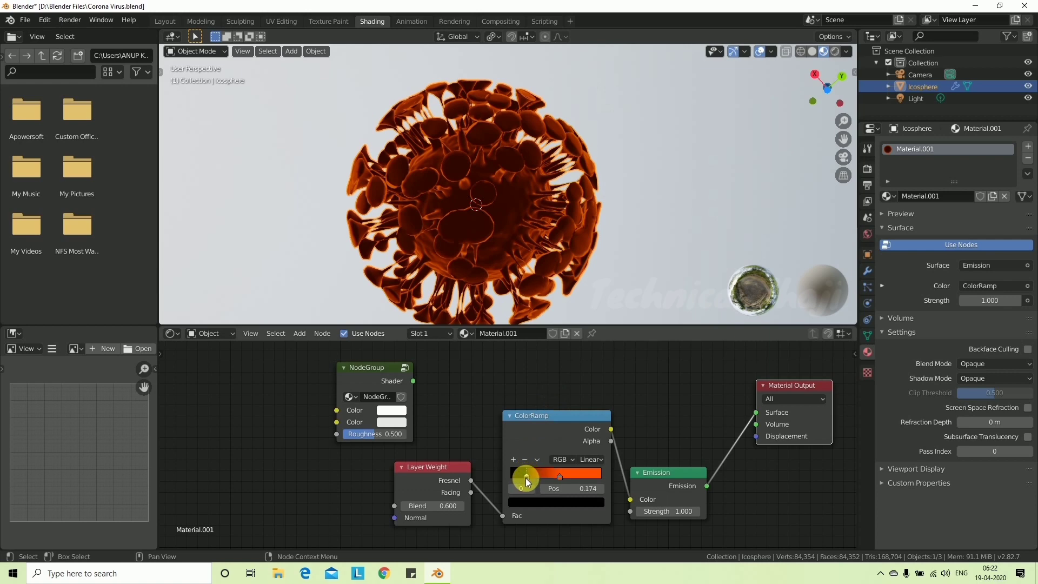
drag(527, 480, 528, 478)
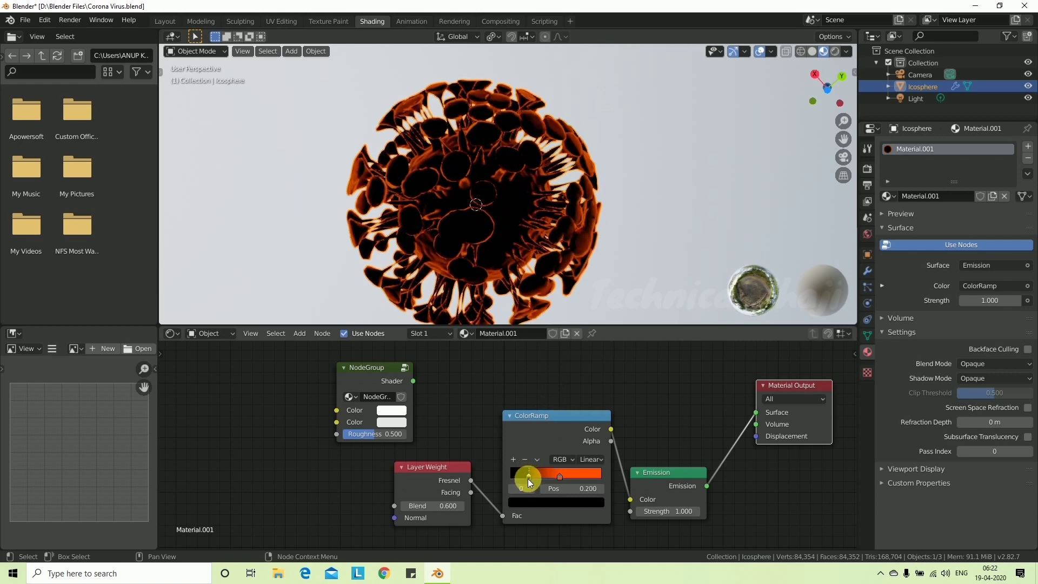
click(561, 476)
middle_drag(579, 216, 592, 192)
key(shift+a)
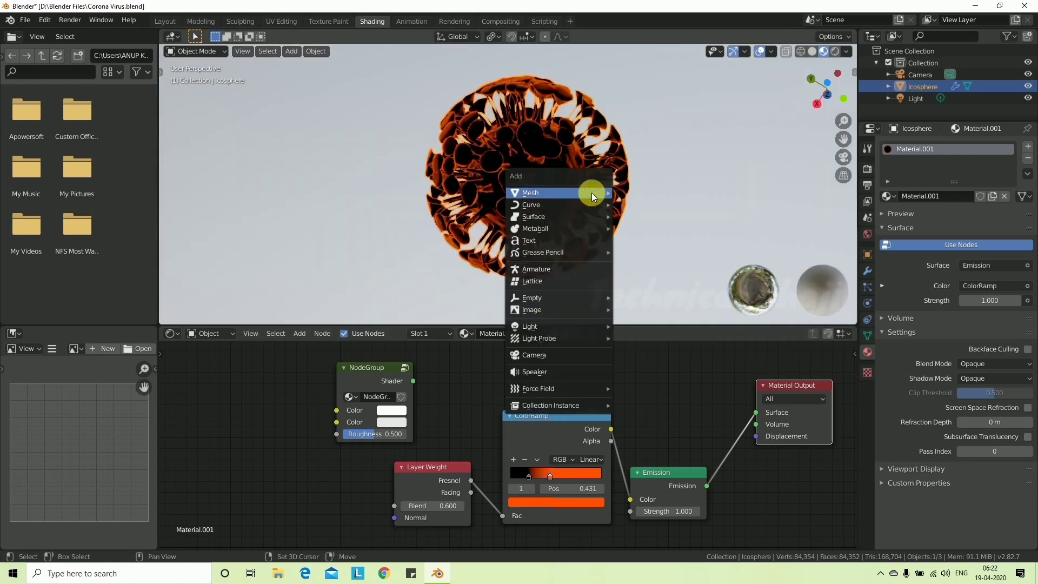
click(668, 317)
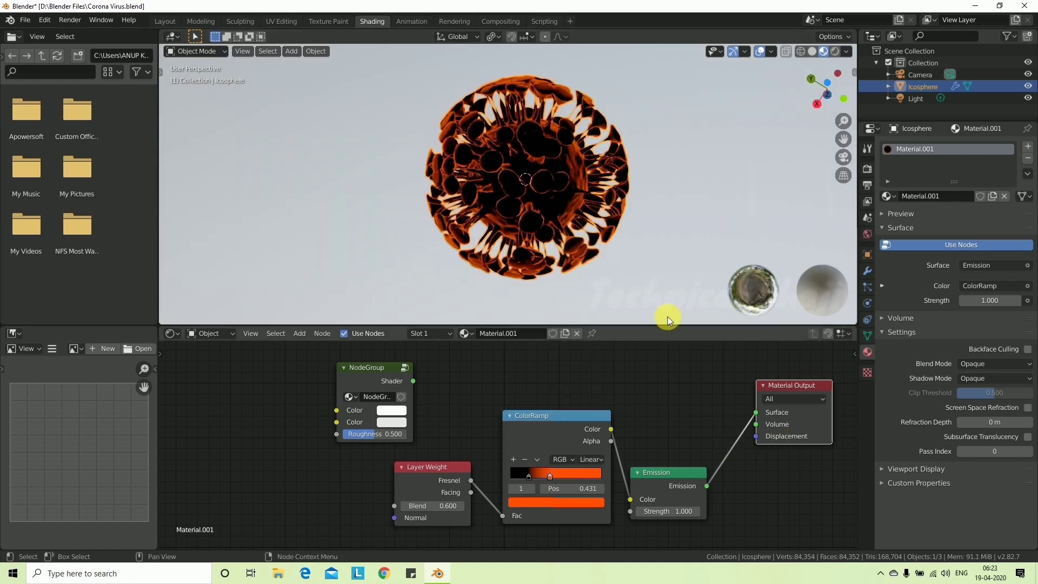
- Add a Mix Shader node above the Emission node
key(shift+a)
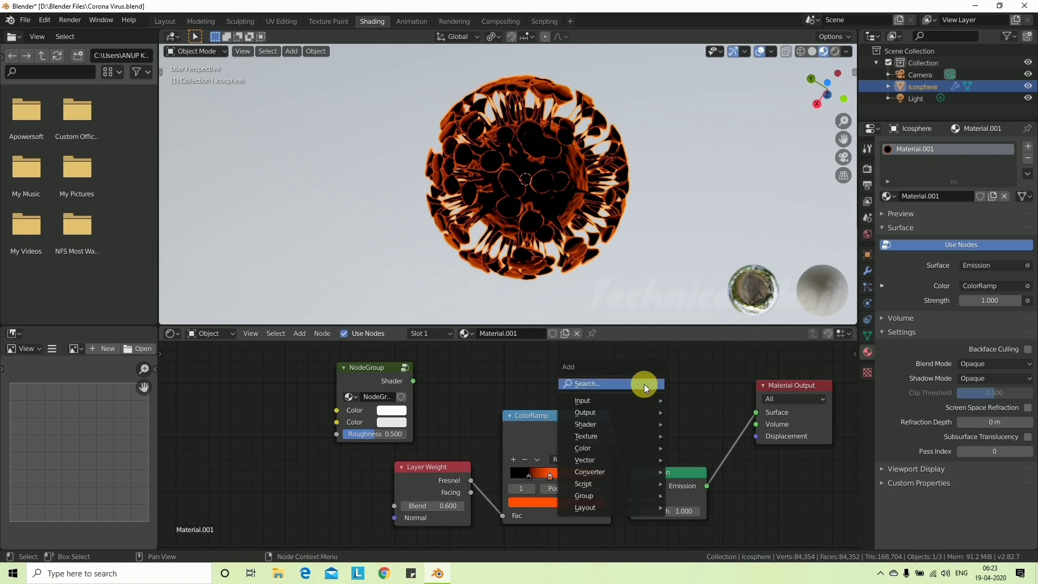
click(644, 384)
text(mi)
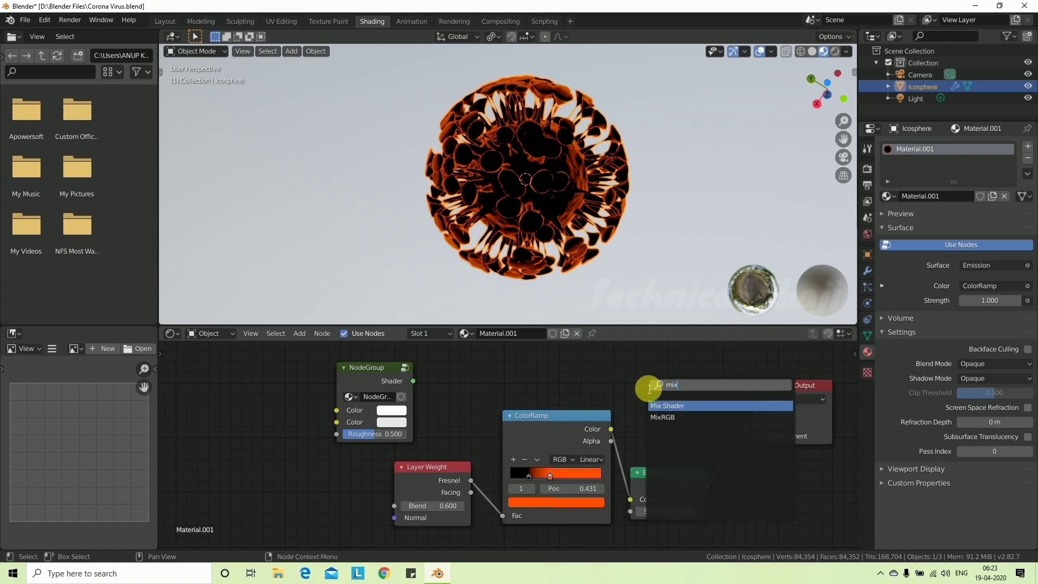
text(x)
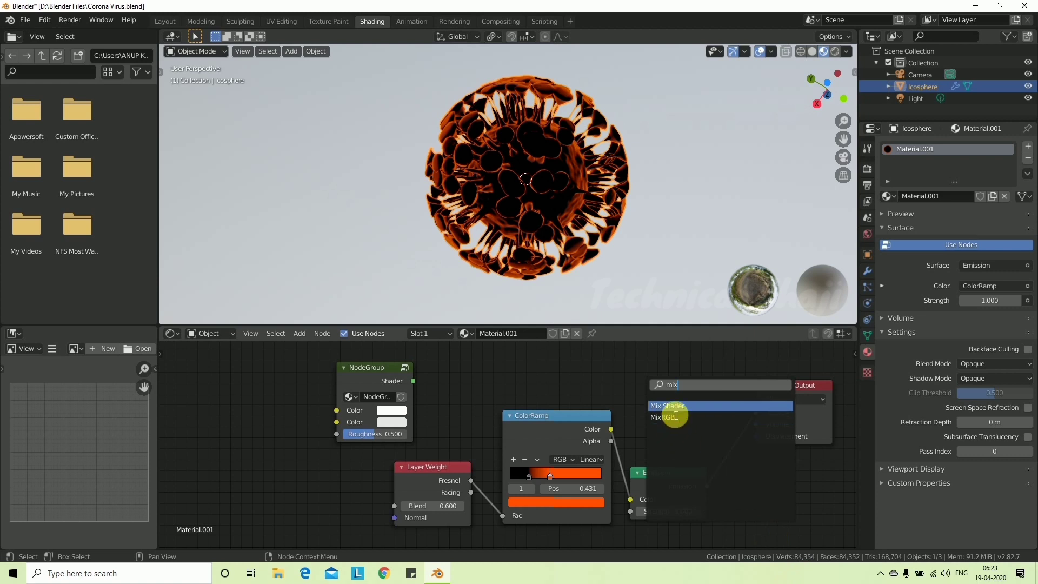
click(670, 406)
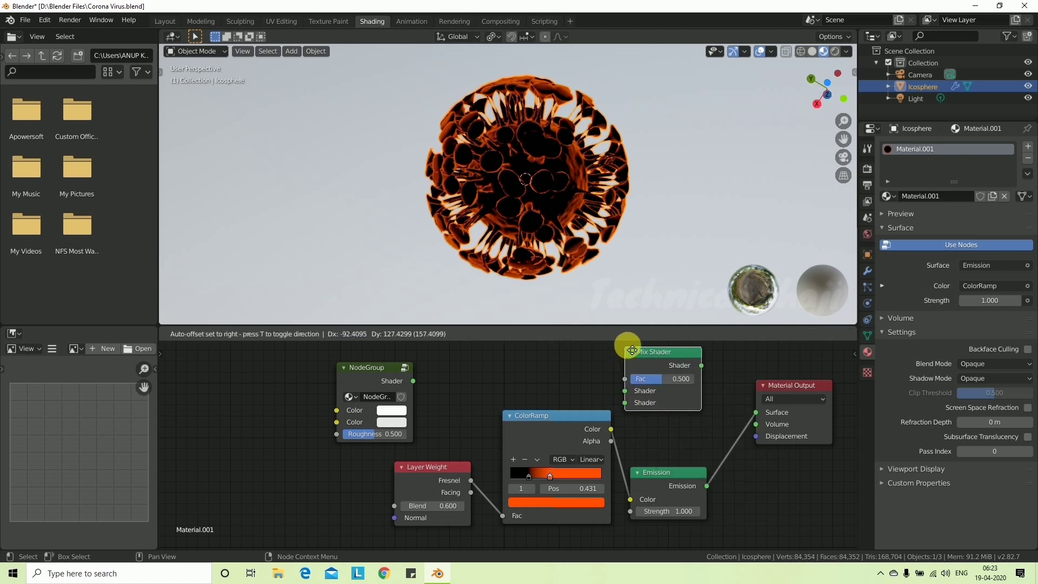
click(636, 357)
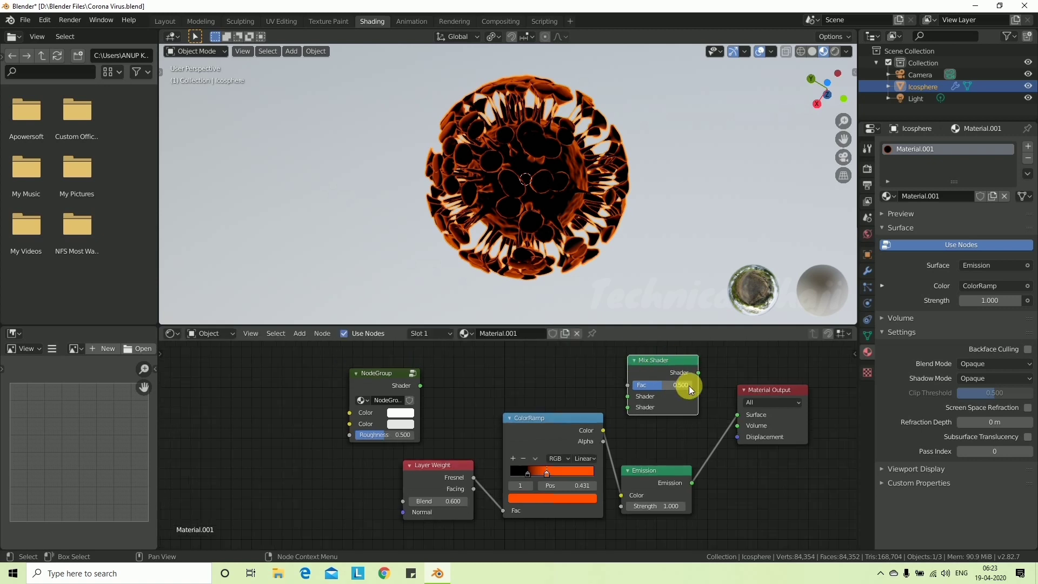
scroll(689, 385, down, 1)
scroll(689, 385, down, 1)
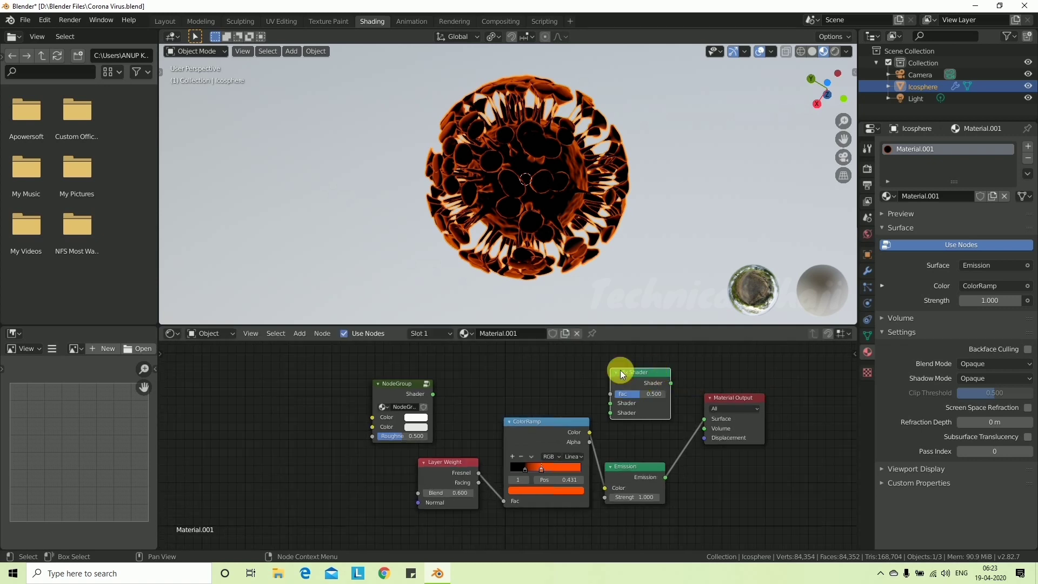
drag(626, 371, 623, 356)
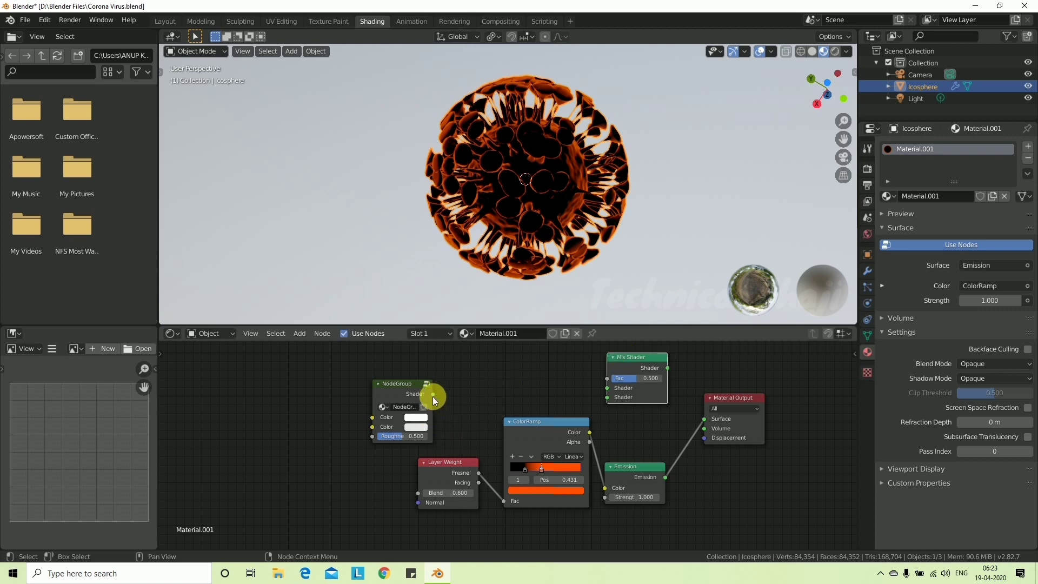
- Mix NodeGroup and Emission into the output, with the ColorRamp colour as Fac
drag(433, 395, 607, 388)
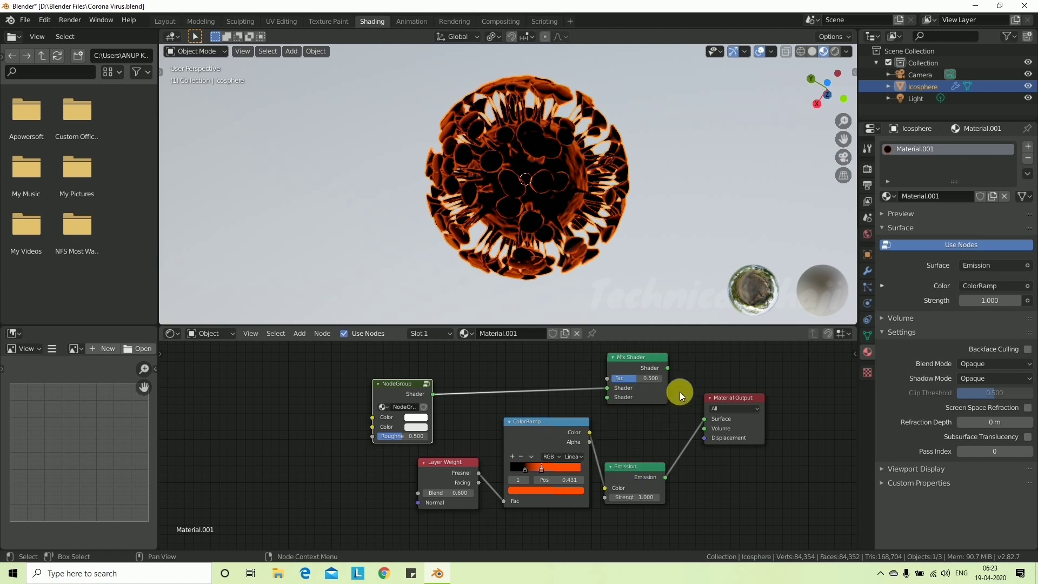
drag(654, 356, 695, 351)
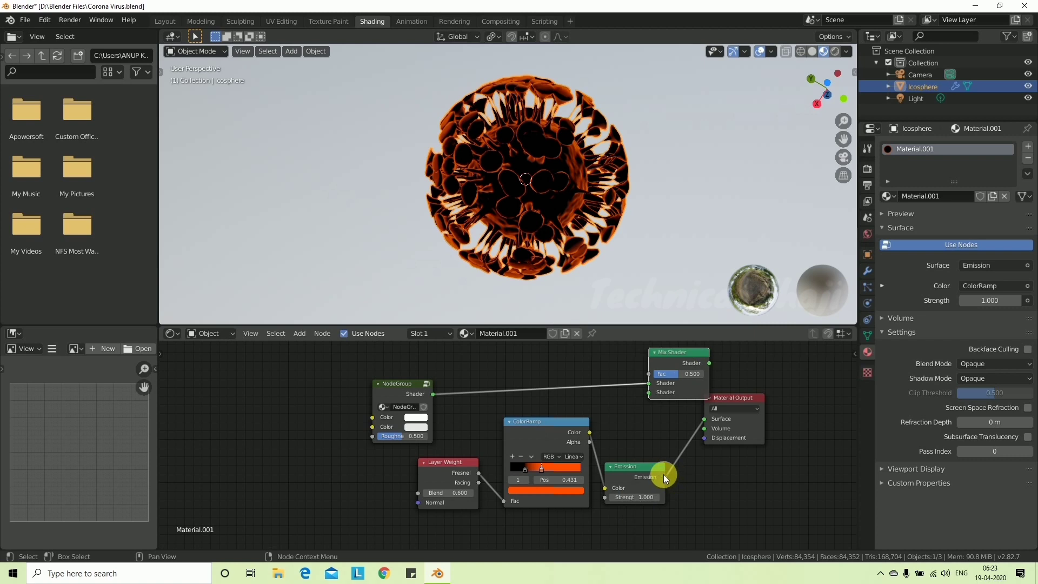
drag(666, 477, 651, 394)
drag(744, 399, 789, 421)
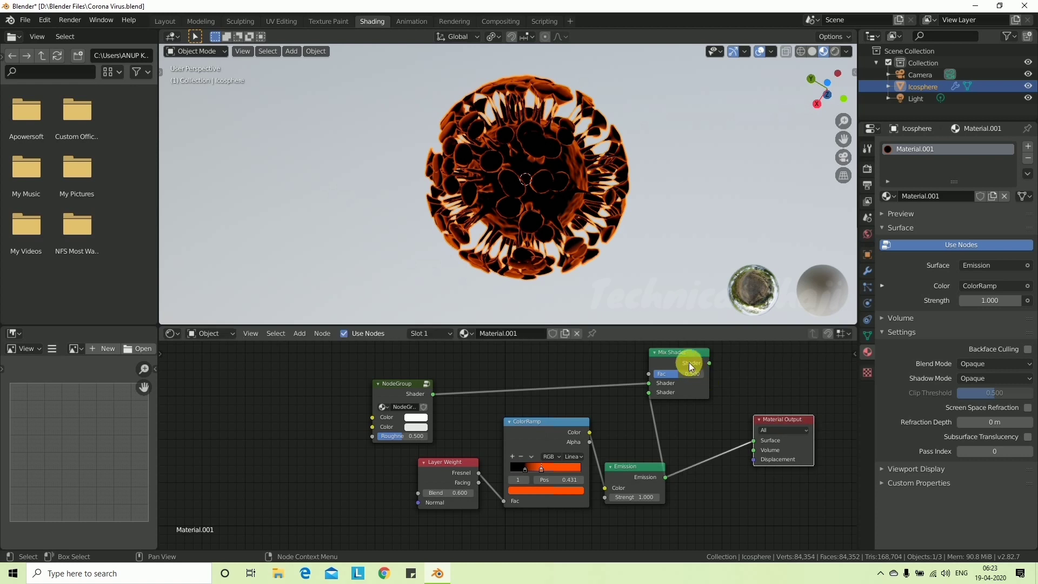
mouse_move(685, 354)
mouse_down()
mouse_move(740, 367)
mouse_move(722, 366)
mouse_up()
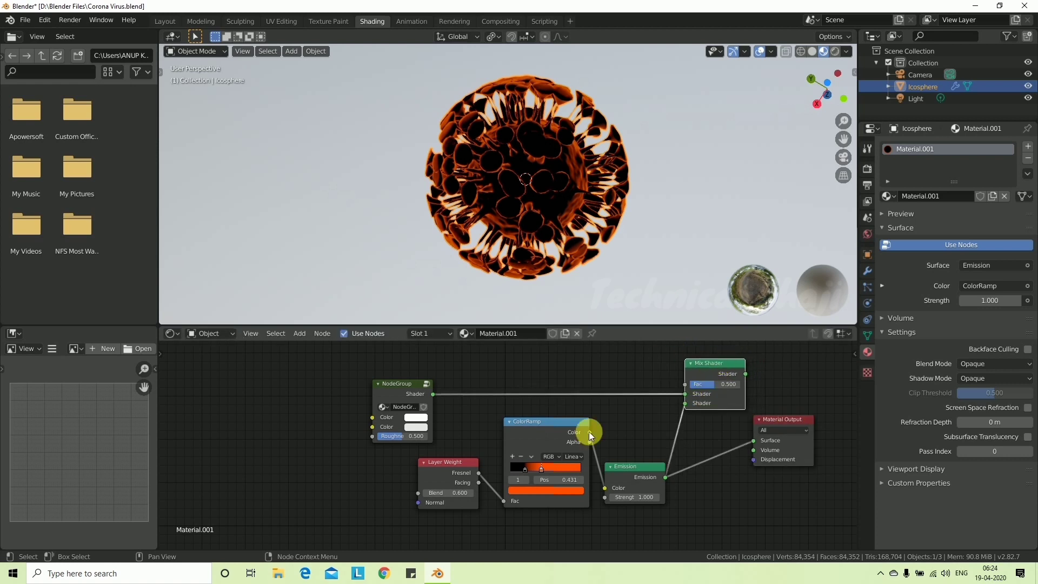
drag(590, 432, 682, 388)
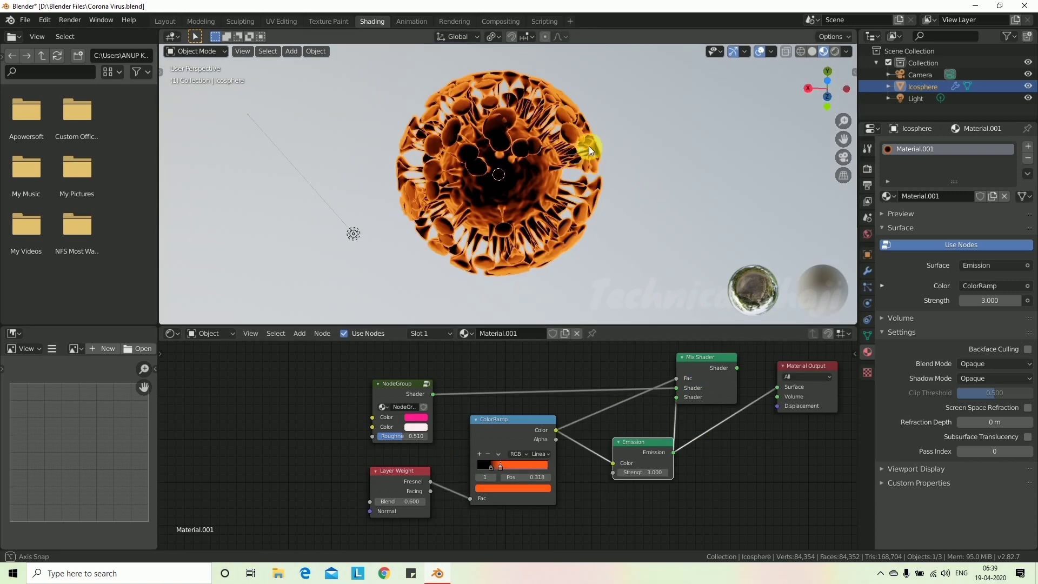
- Show the orange-glowing virus in the Layout workspace with Material Preview shading, Icosphere selected
mouse_move(589, 146)
middle_down()
mouse_move(556, 147)
mouse_move(592, 154)
mouse_move(583, 140)
mouse_move(568, 191)
mouse_move(492, 155)
mouse_move(510, 176)
mouse_move(546, 184)
middle_up()
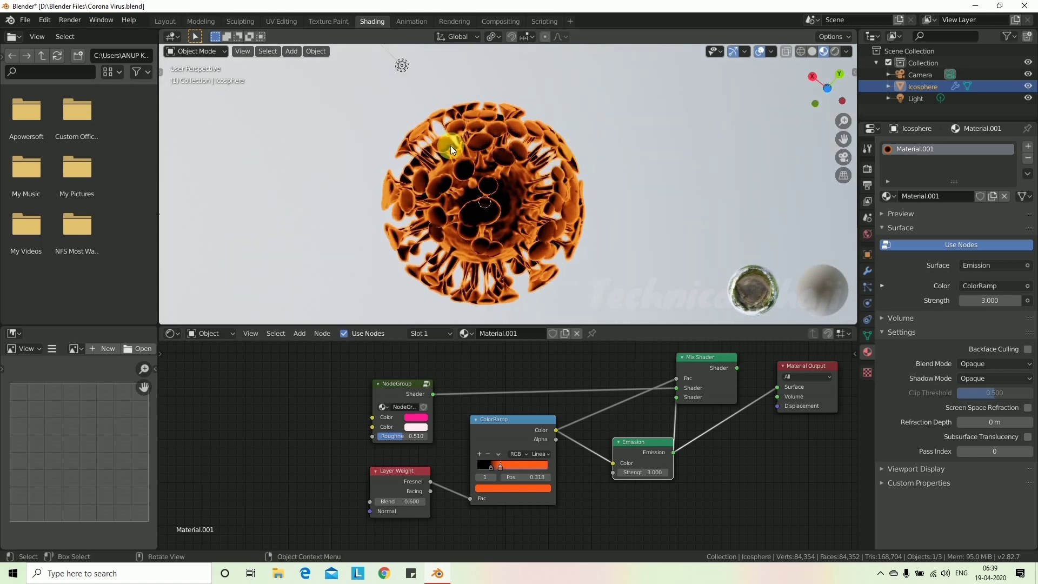
click(164, 23)
mouse_move(472, 230)
middle_down()
mouse_move(370, 178)
mouse_move(404, 165)
middle_up()
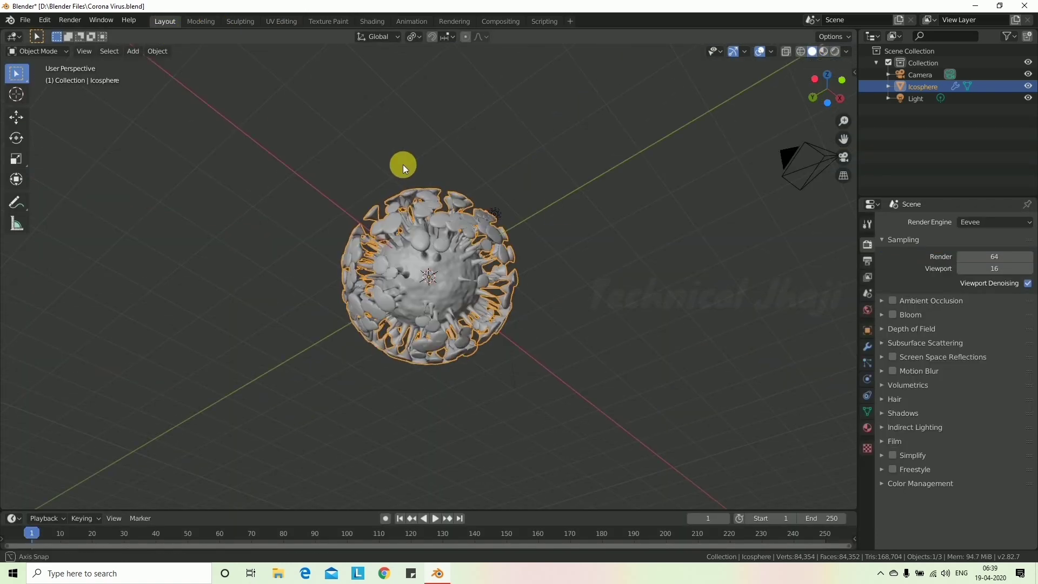
click(825, 50)
click(519, 275)
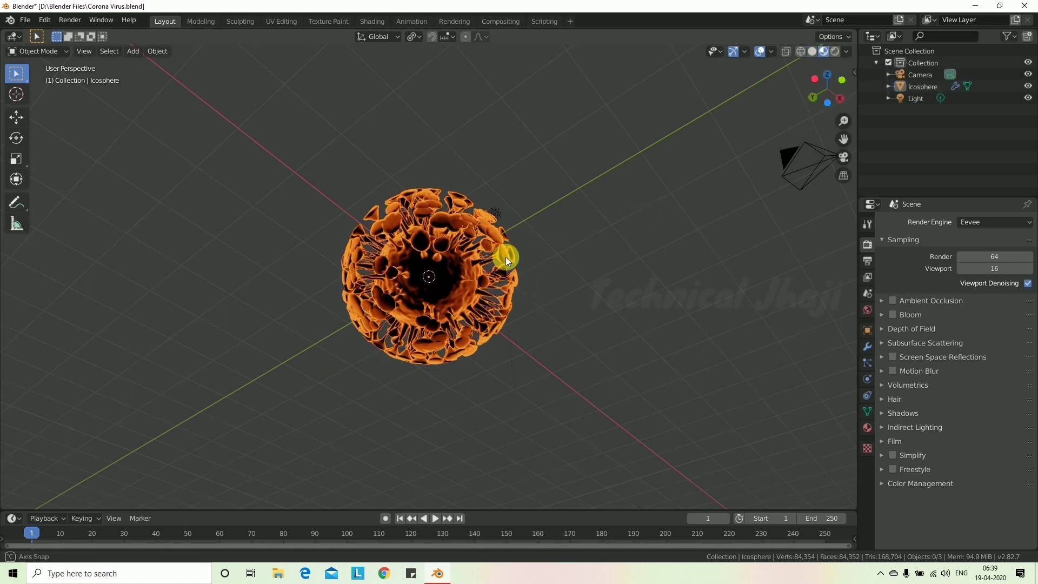
mouse_move(505, 257)
middle_down()
mouse_move(550, 322)
mouse_move(642, 346)
mouse_move(658, 366)
mouse_move(621, 292)
mouse_move(573, 238)
mouse_move(584, 334)
mouse_move(547, 321)
middle_up()
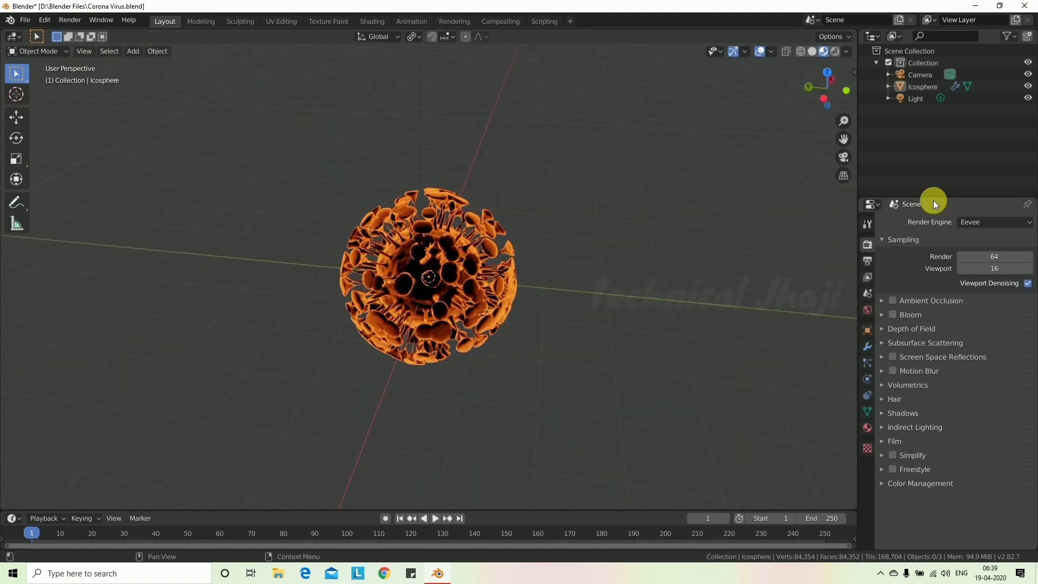
click(922, 87)
mouse_move(564, 252)
middle_down()
mouse_move(478, 252)
mouse_move(452, 268)
mouse_move(446, 367)
middle_up()
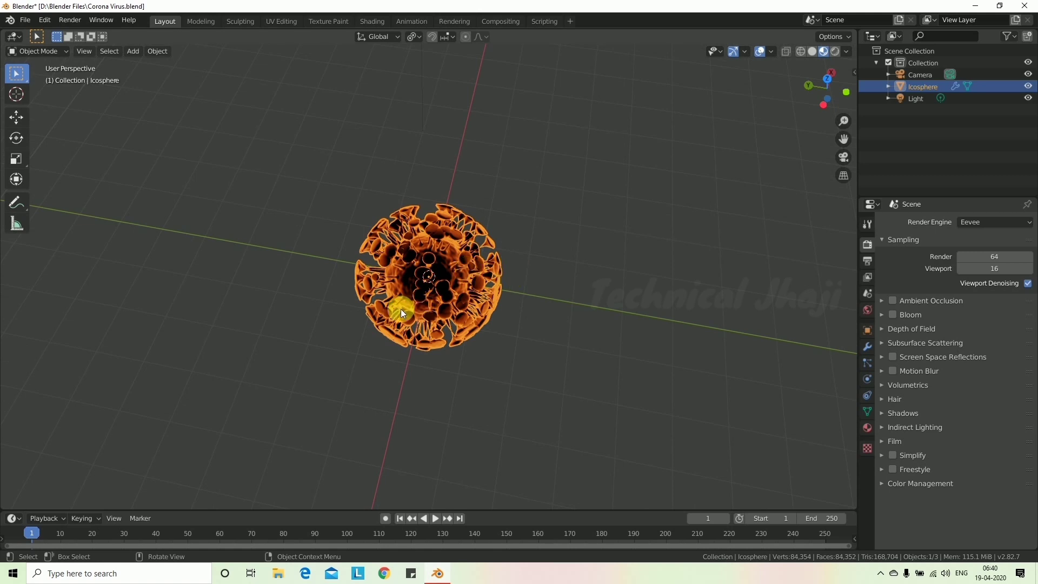
- Duplicate the virus sphere, place the copy above the original at full size and rotate it
key(shift+d)
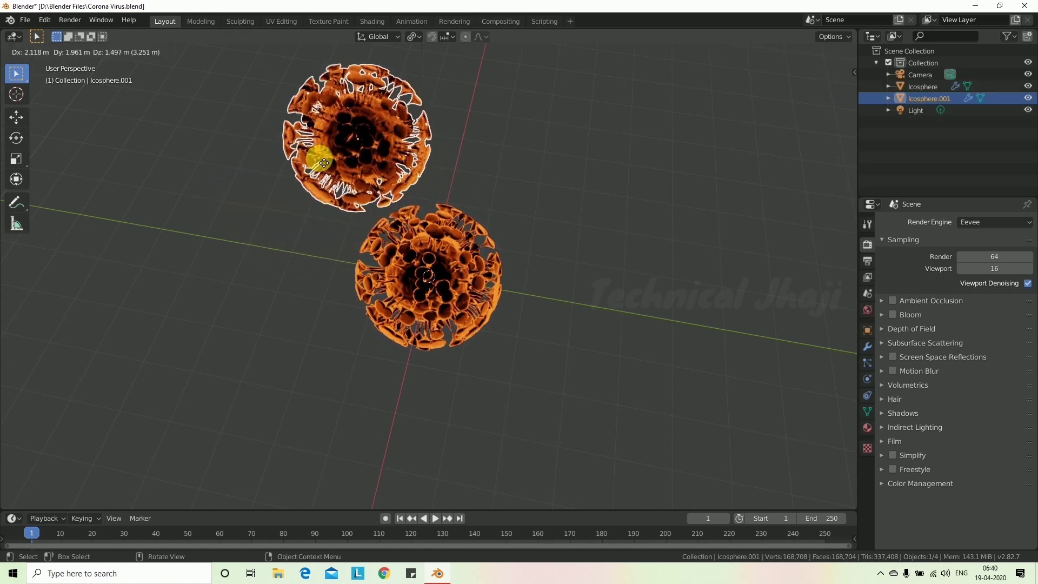
click(325, 137)
middle_drag(325, 135, 330, 109)
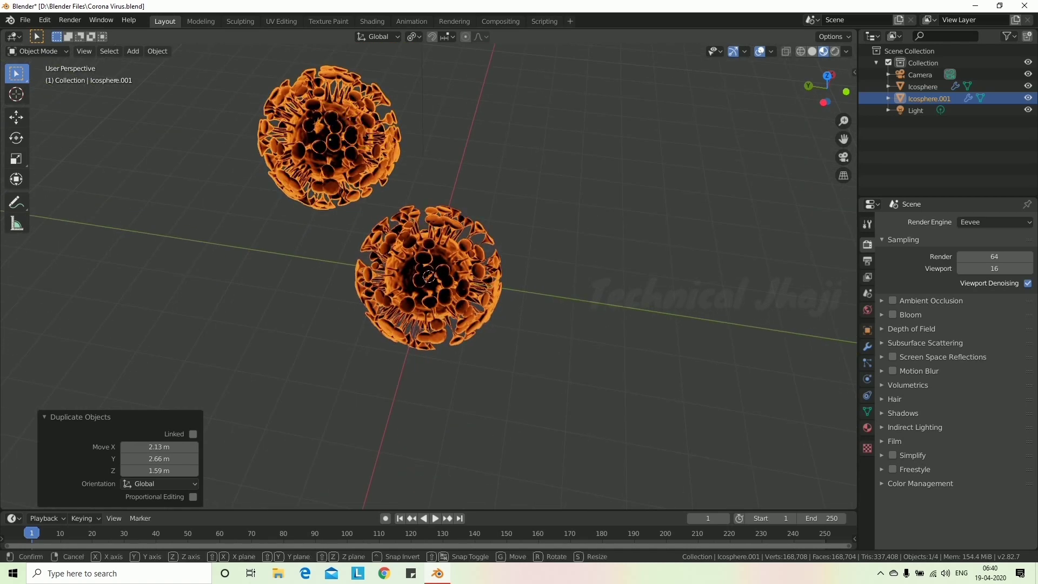
key(s)
right_click(358, 139)
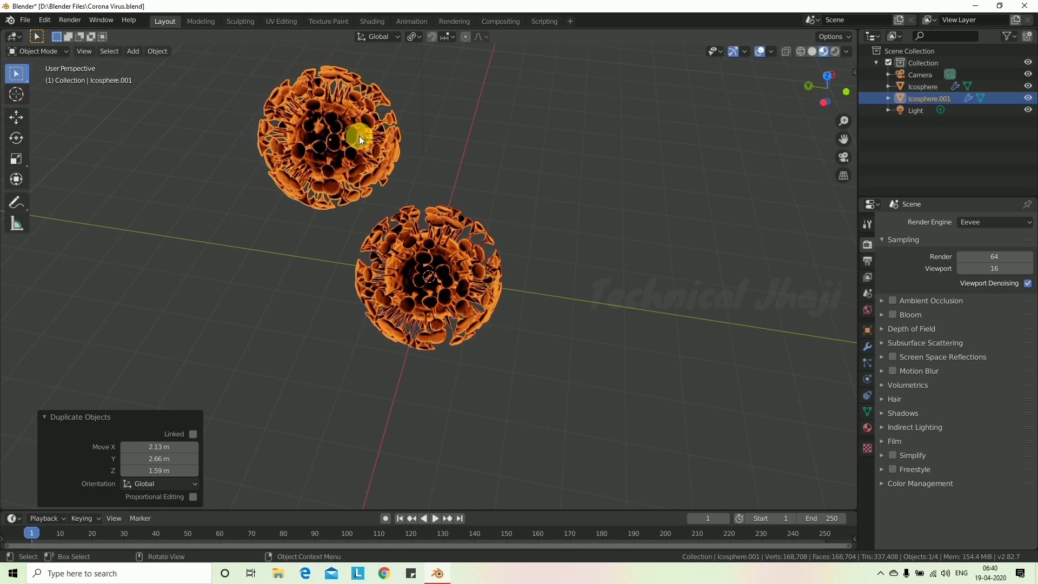
key(r)
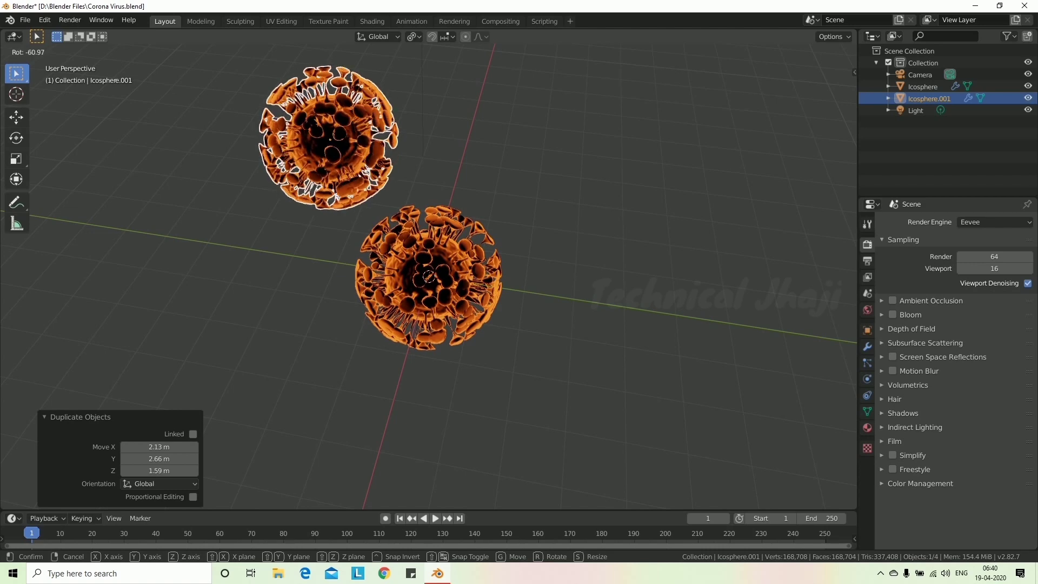
click(458, 255)
middle_drag(411, 260, 459, 256)
- Add a third virus sphere on the right, tumbled freely with trackball rotation
key(shift+d)
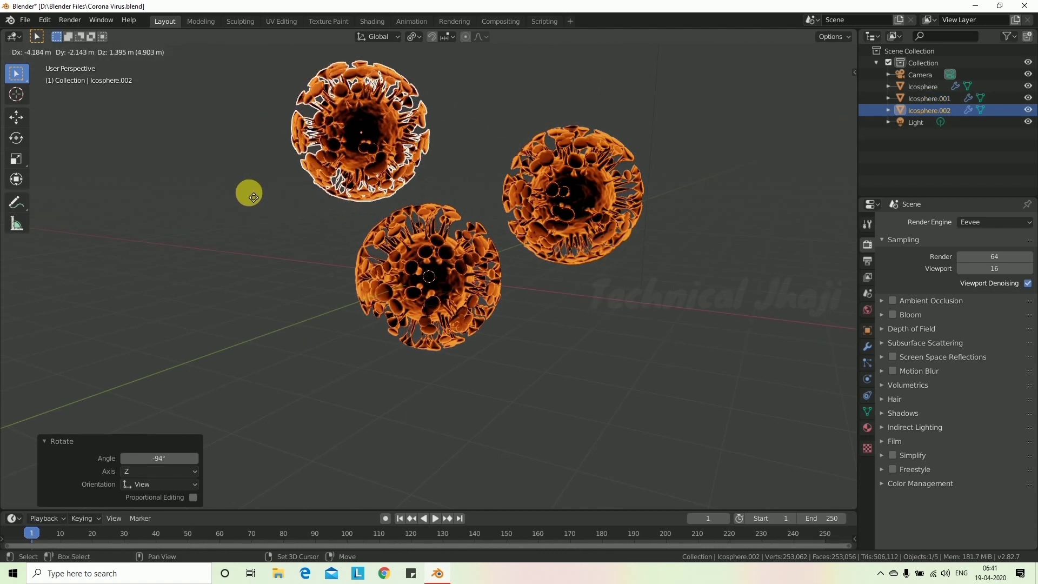
click(238, 199)
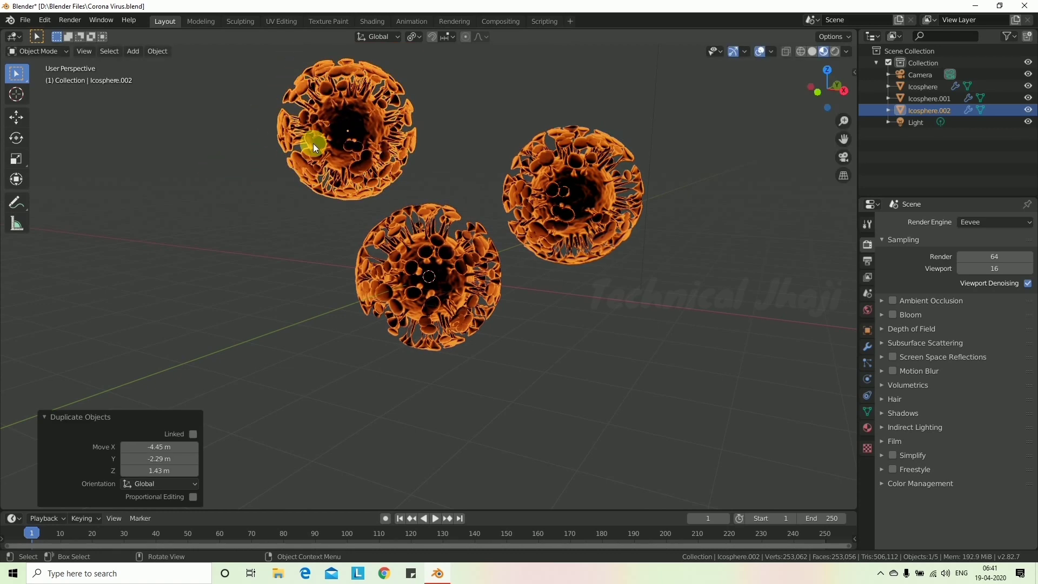
key(r)
key(r)
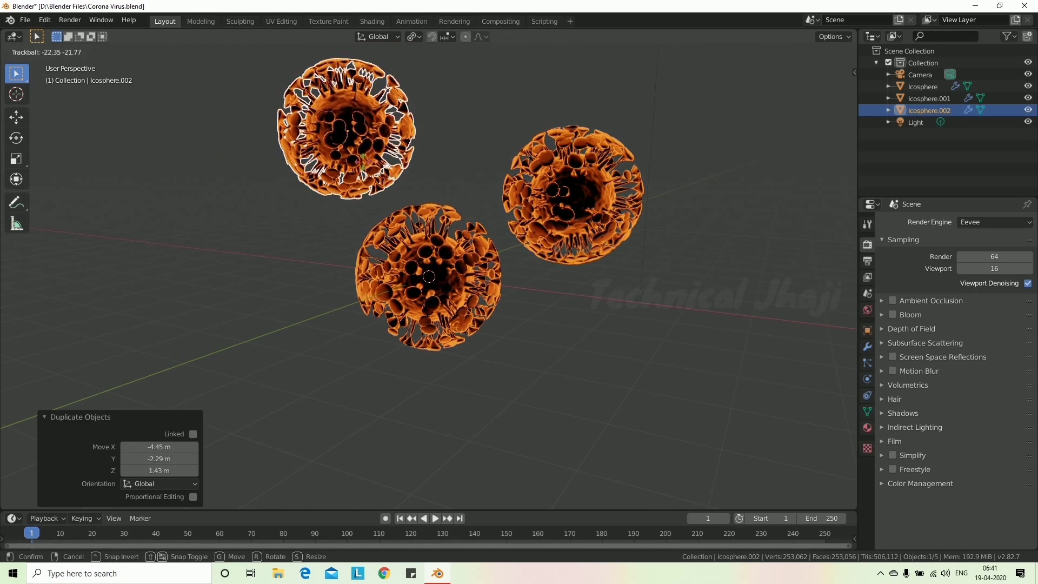
click(355, 181)
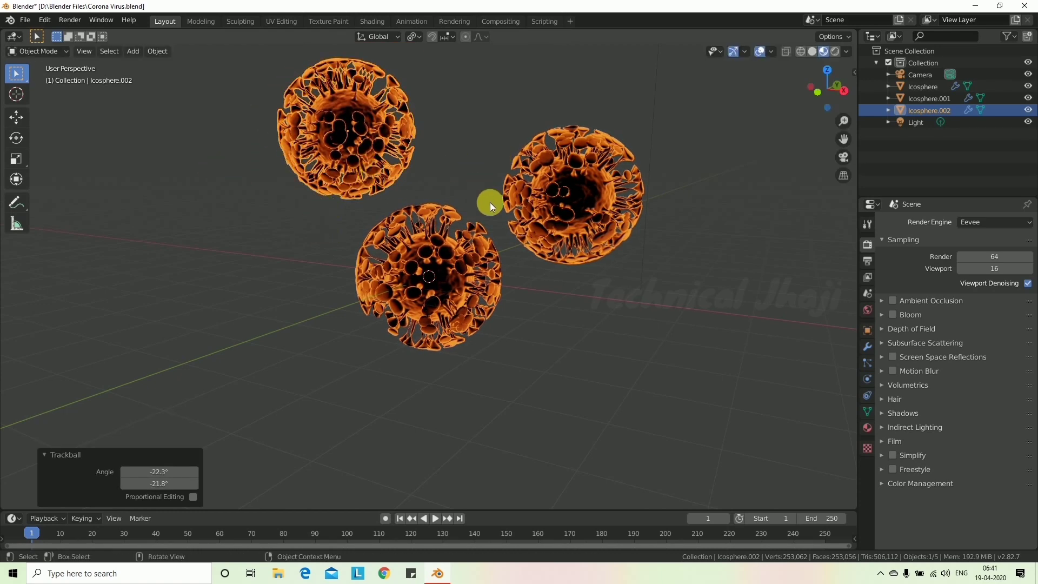
mouse_move(489, 202)
middle_down()
mouse_move(474, 176)
mouse_move(456, 209)
middle_up()
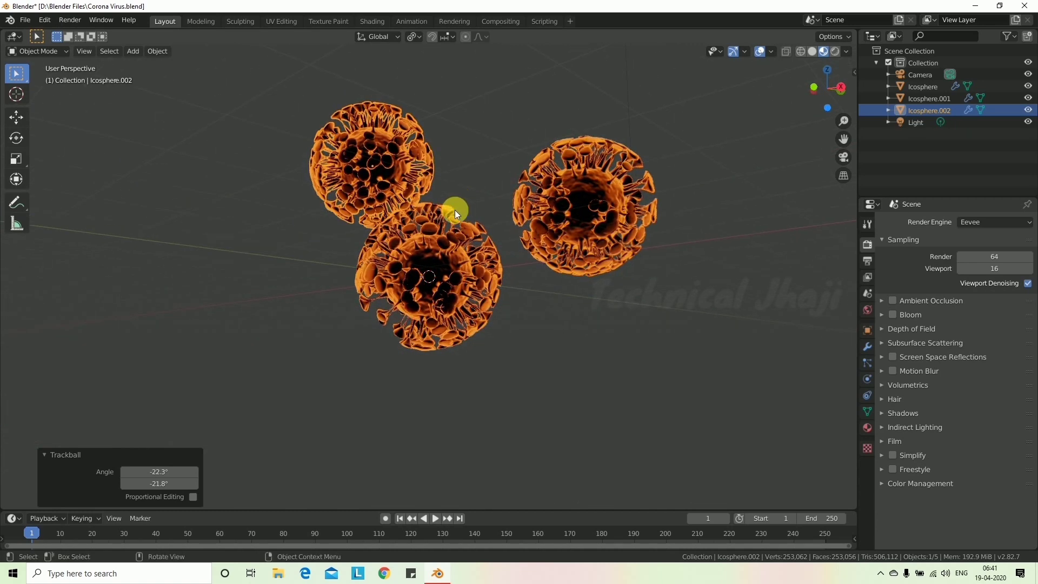
- Add a smaller virus copy to the left of the cluster
key(shift+d)
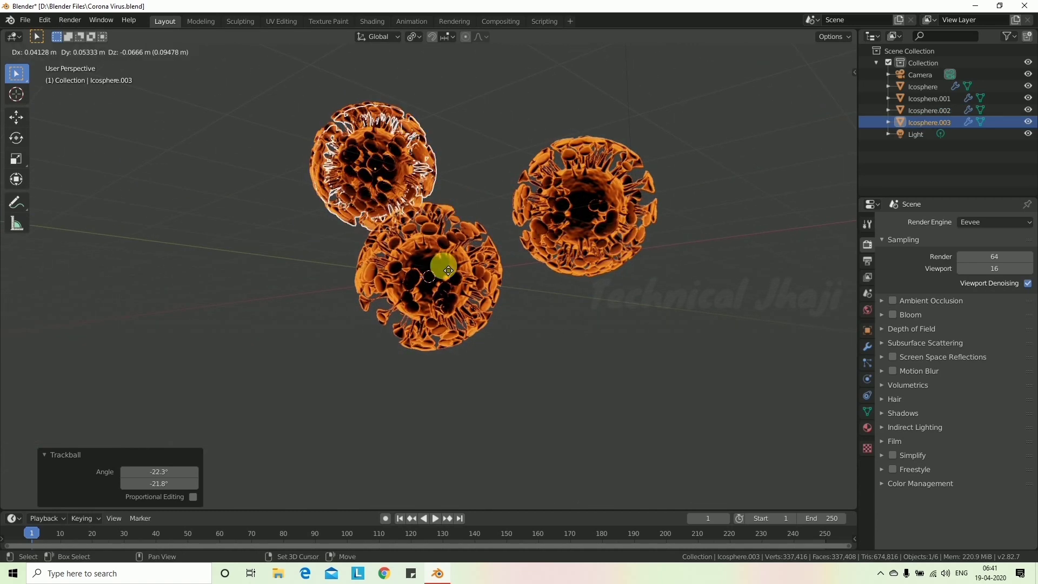
click(330, 351)
key(s)
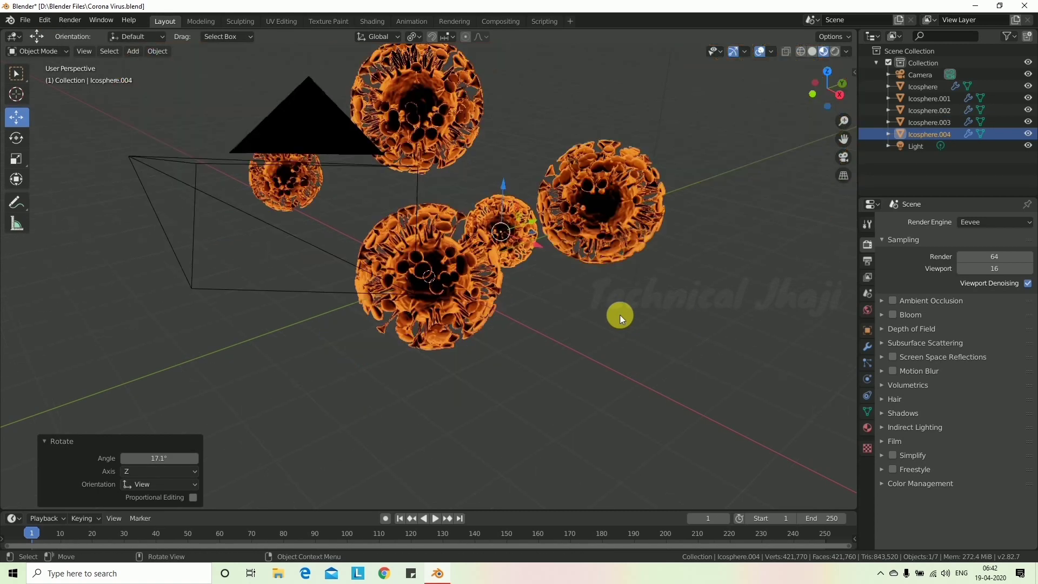
click(617, 335)
mouse_move(617, 342)
middle_down()
mouse_move(609, 316)
mouse_move(557, 267)
mouse_move(576, 267)
middle_up()
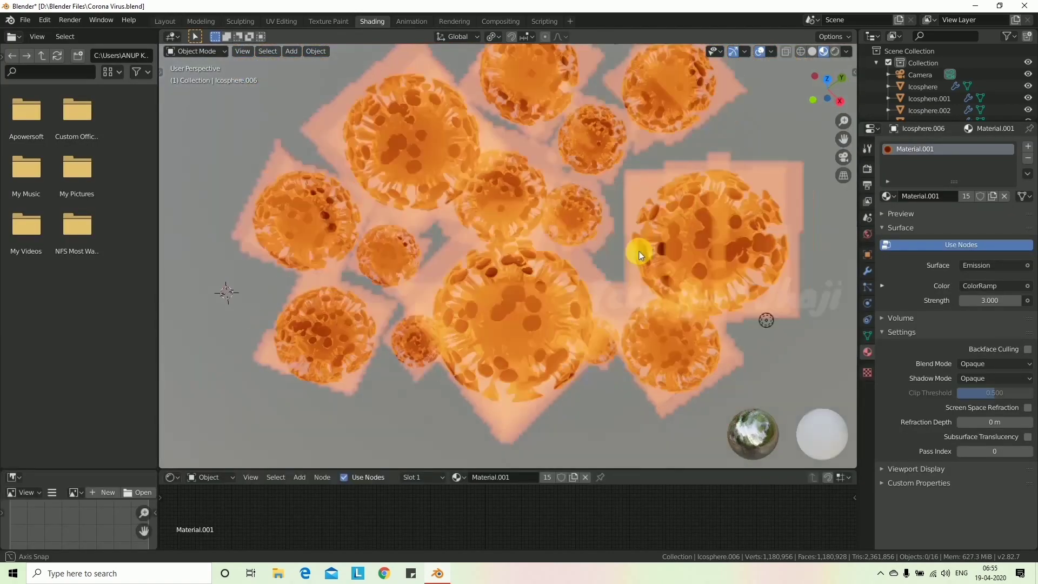
- Orbit the viewport from several angles to inspect the cluster of glowing orange virus spheres
middle_drag(640, 255, 646, 251)
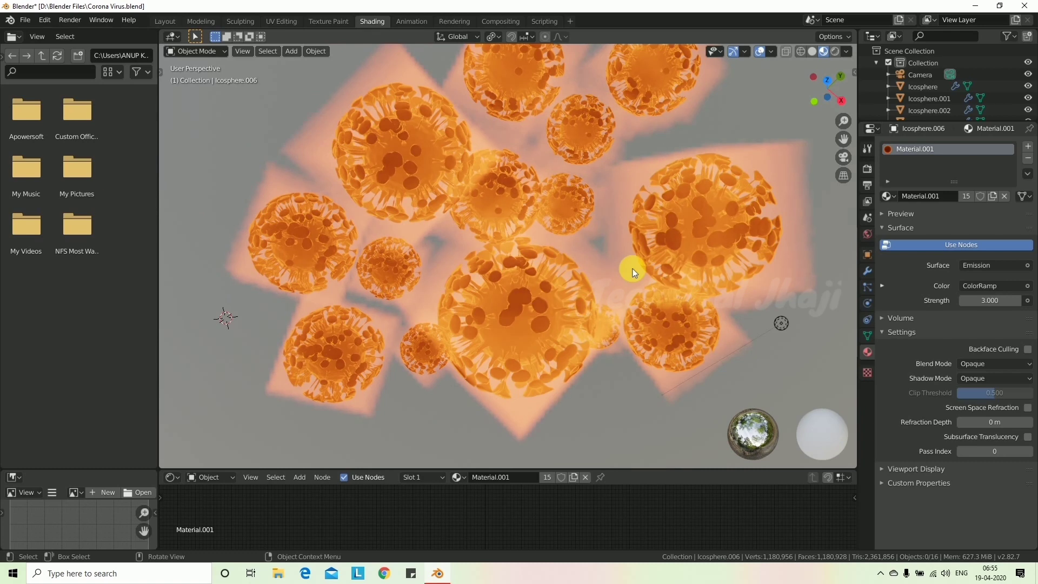
middle_drag(462, 249, 564, 267)
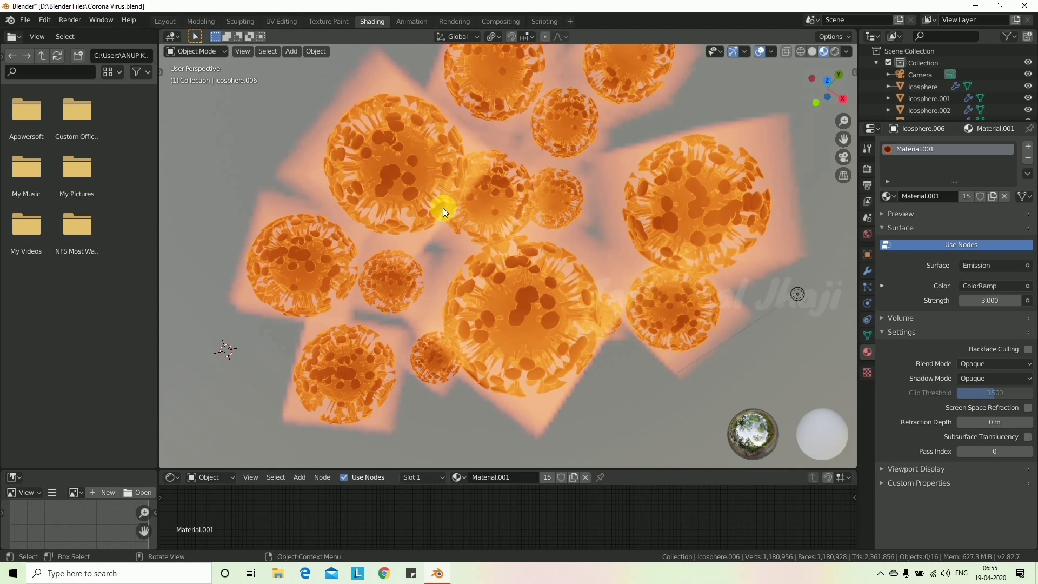
mouse_move(442, 207)
middle_down()
mouse_move(427, 183)
mouse_move(413, 183)
middle_up()
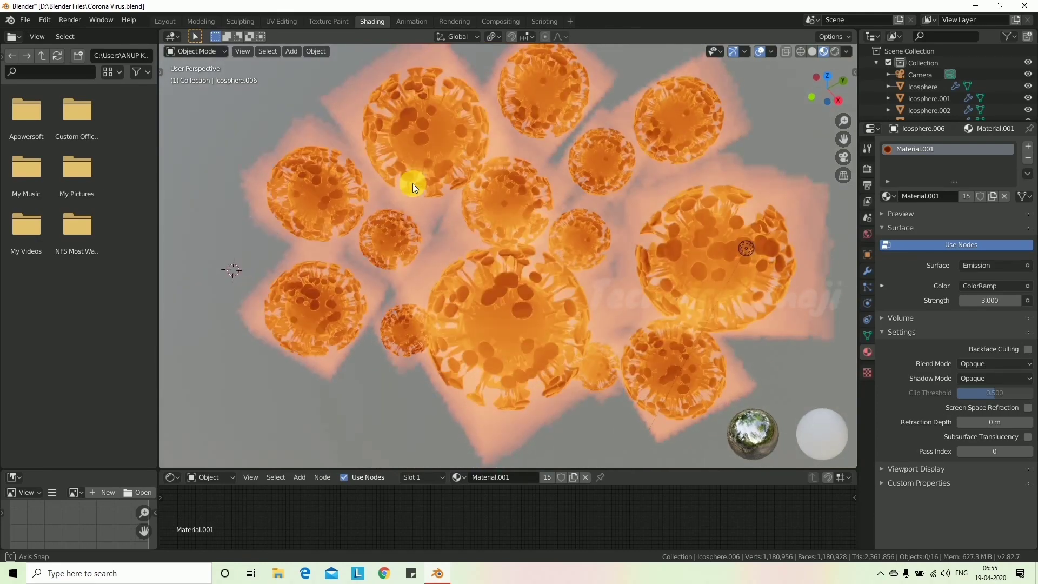
mouse_move(534, 262)
middle_down()
mouse_move(479, 237)
mouse_move(531, 259)
middle_up()
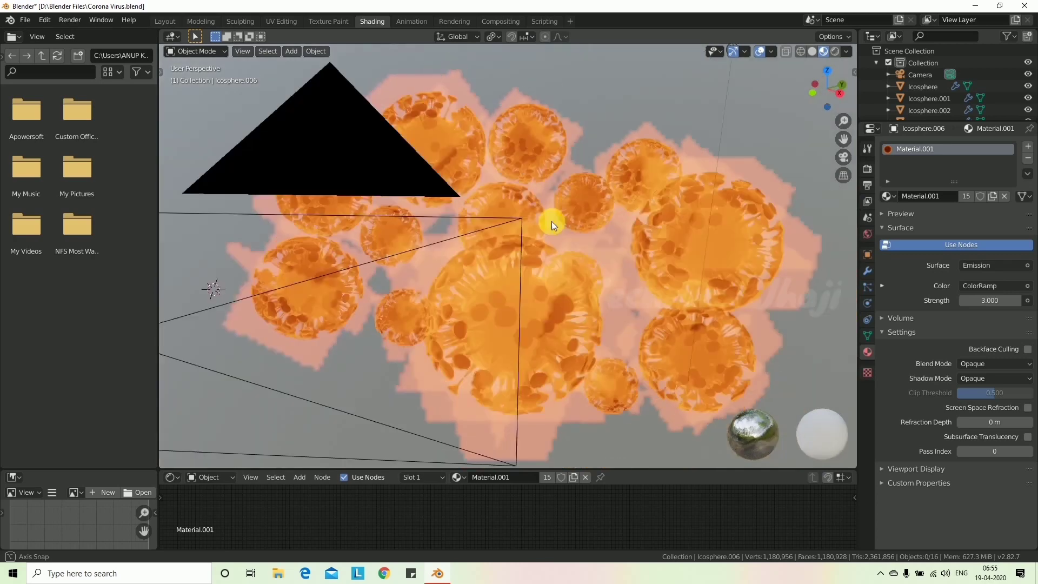
middle_drag(573, 216, 531, 245)
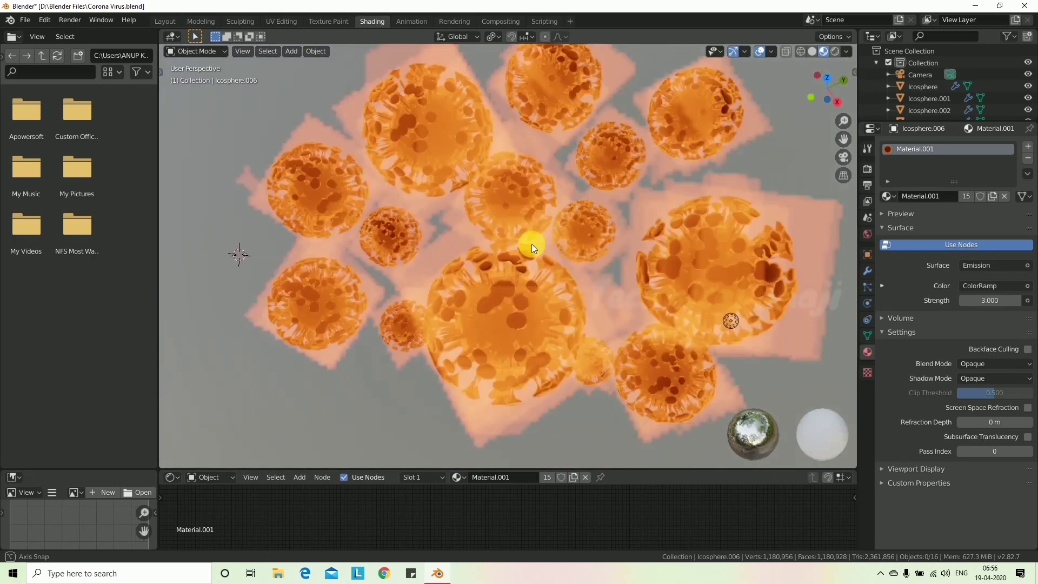